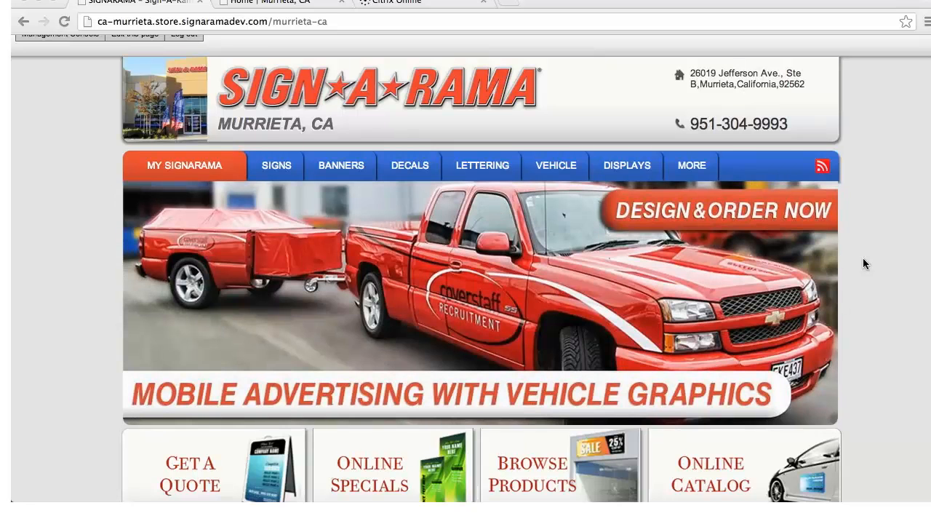
{"action": "left_click", "coordinate": [507, 2]}
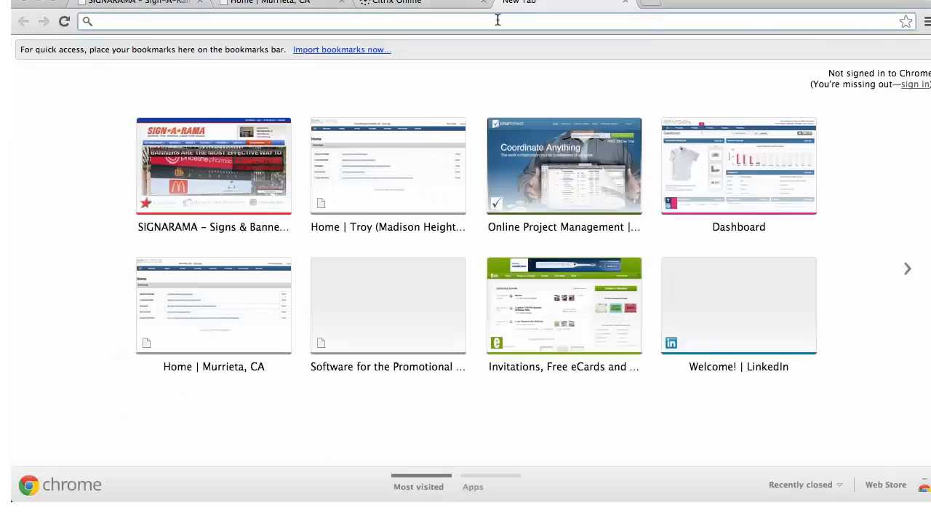
{"action": "type", "text": "ww"}
{"action": "type", "text": "signara"}
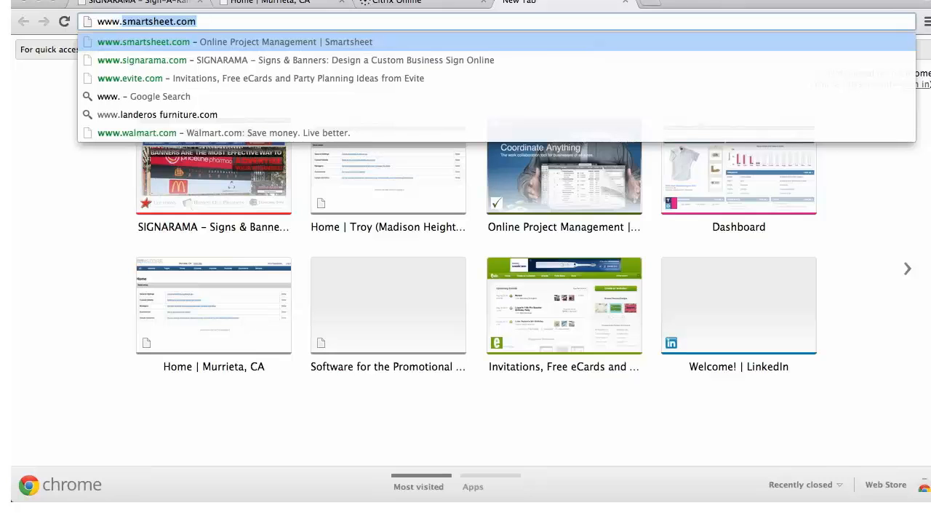
{"action": "type", "text": "ma"}
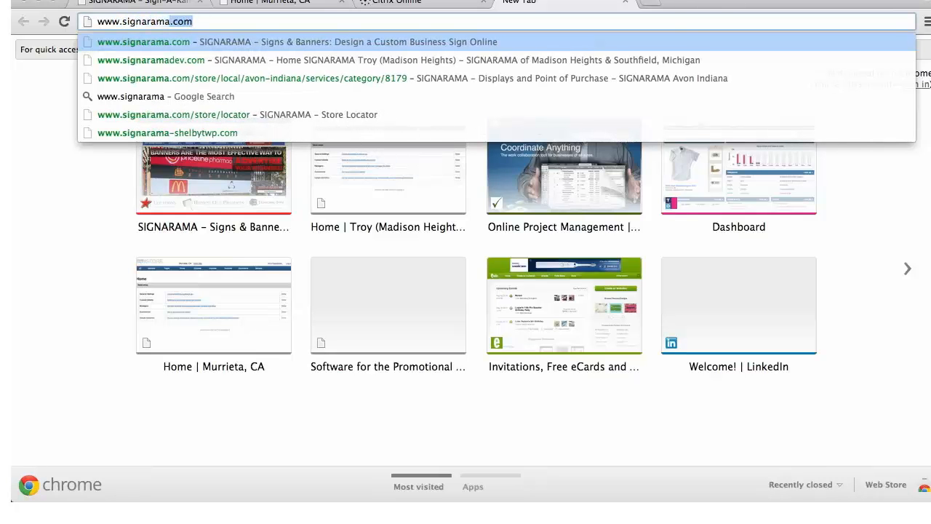
{"action": "type", "text": "dev.com"}
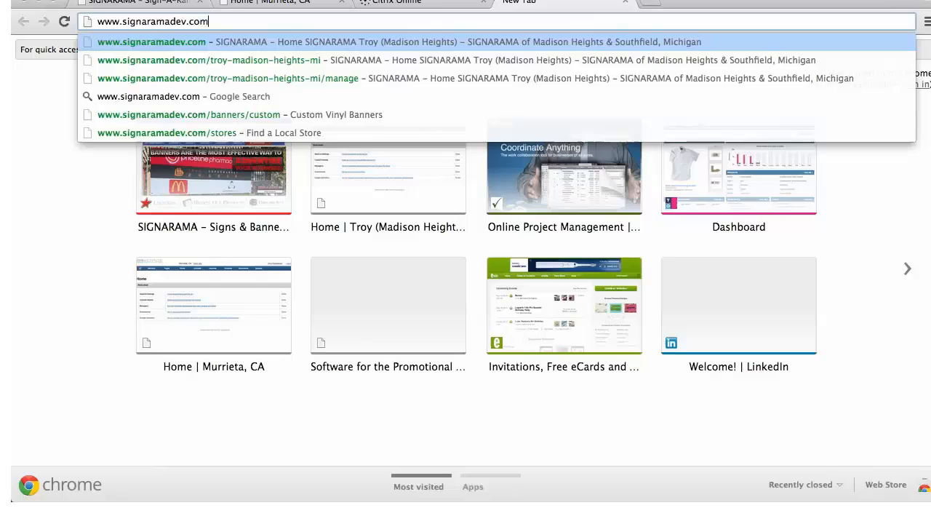
{"action": "key", "text": "Return"}
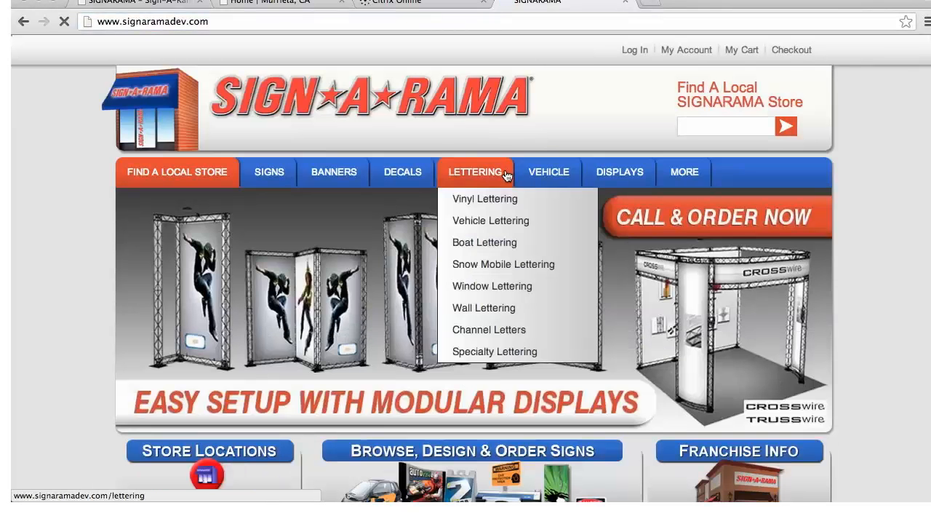
Search the site for a local SIGNARAMA store in murrieta
{"action": "mouse_move", "coordinate": [317, 175]}
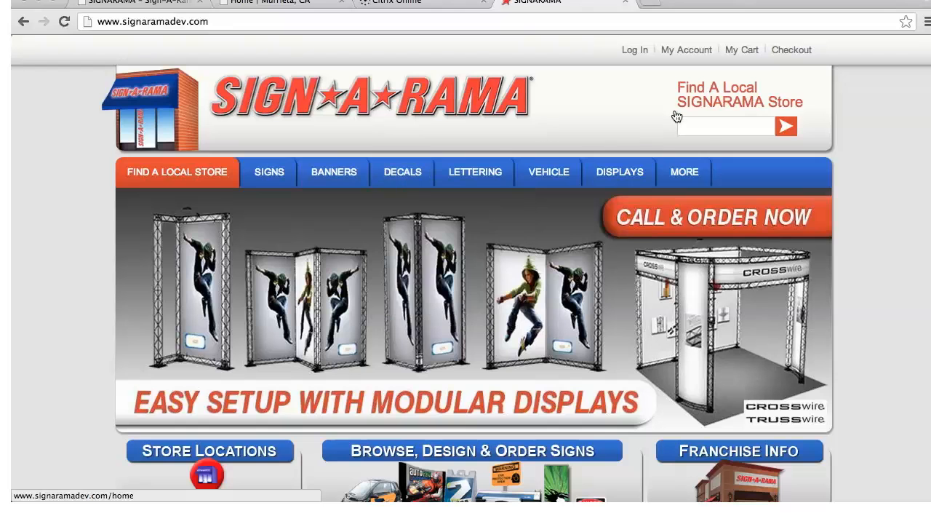
{"action": "left_click", "coordinate": [715, 125]}
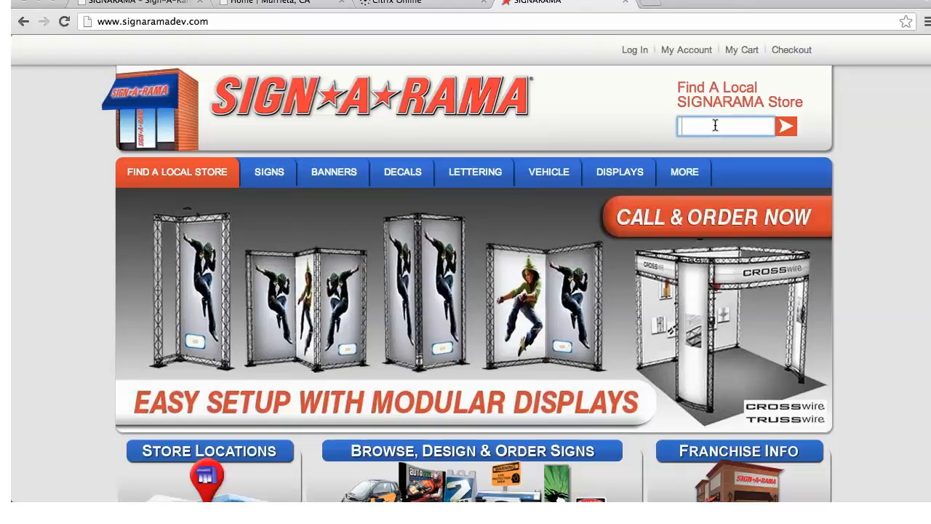
{"action": "type", "text": "murrieta"}
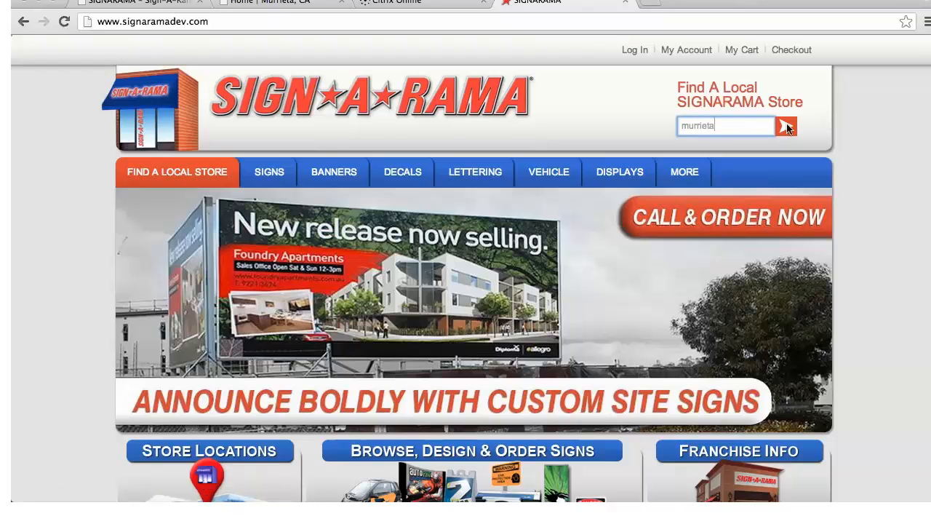
{"action": "scroll", "coordinate": [769, 201], "scroll_direction": "down", "scroll_amount": 2}
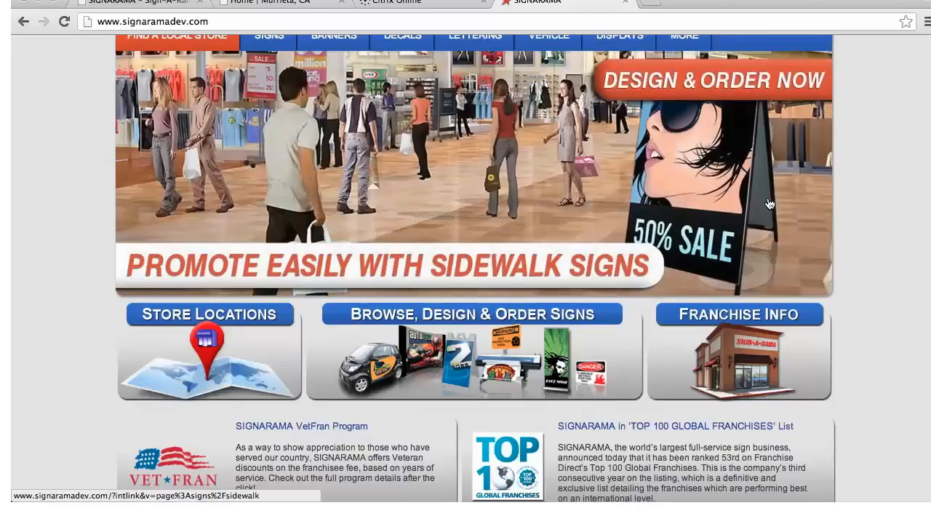
{"action": "scroll", "coordinate": [257, 232], "scroll_direction": "down", "scroll_amount": 3}
{"action": "scroll", "coordinate": [272, 279], "scroll_direction": "down", "scroll_amount": 3}
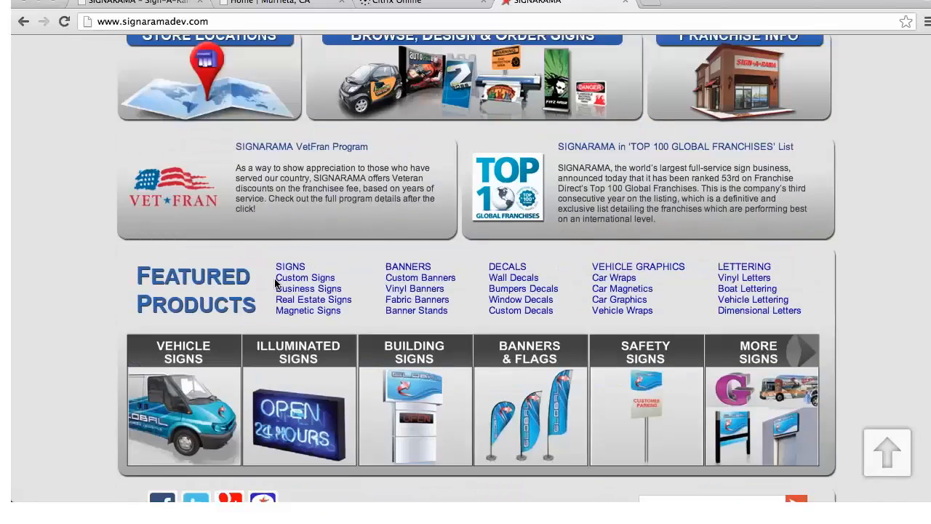
{"action": "scroll", "coordinate": [672, 295], "scroll_direction": "up", "scroll_amount": 4}
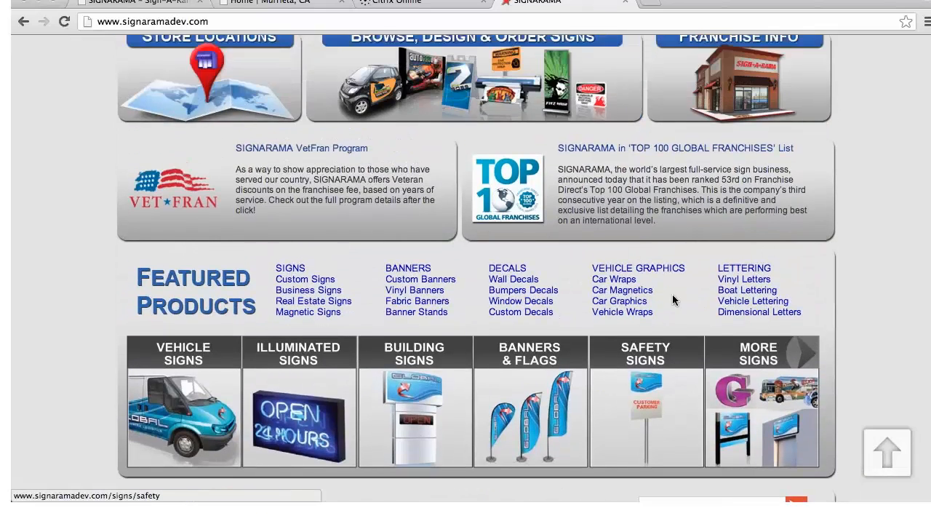
{"action": "scroll", "coordinate": [669, 296], "scroll_direction": "up", "scroll_amount": 3}
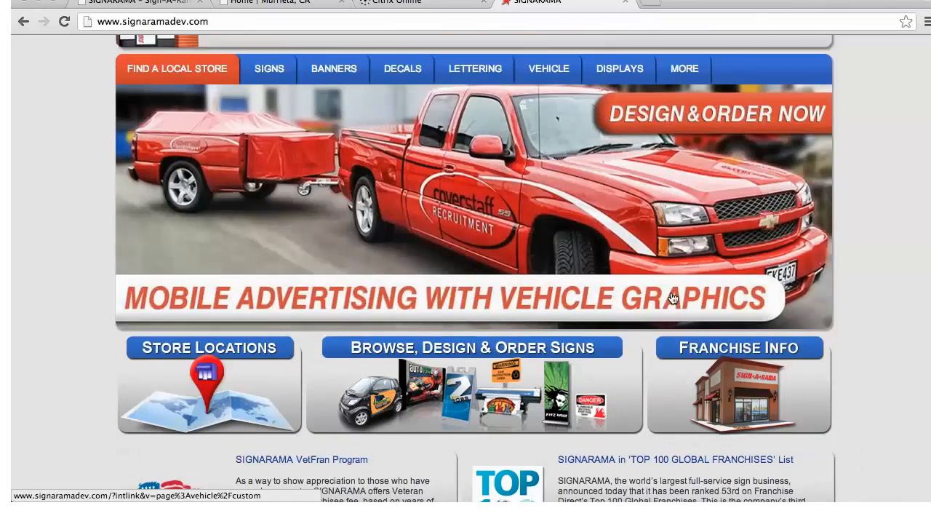
{"action": "scroll", "coordinate": [693, 238], "scroll_direction": "up", "scroll_amount": 1}
{"action": "scroll", "coordinate": [692, 237], "scroll_direction": "up", "scroll_amount": 1}
{"action": "key", "text": "Return"}
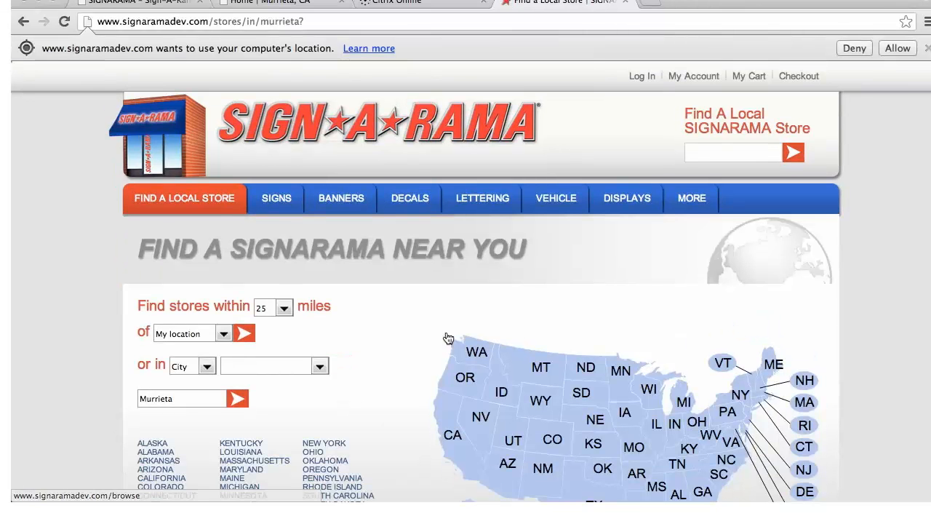
Show the California stores on the map and inspect the Palm Desert marker and the store cluster near San Jose
{"action": "scroll", "coordinate": [444, 325], "scroll_direction": "down", "scroll_amount": 4}
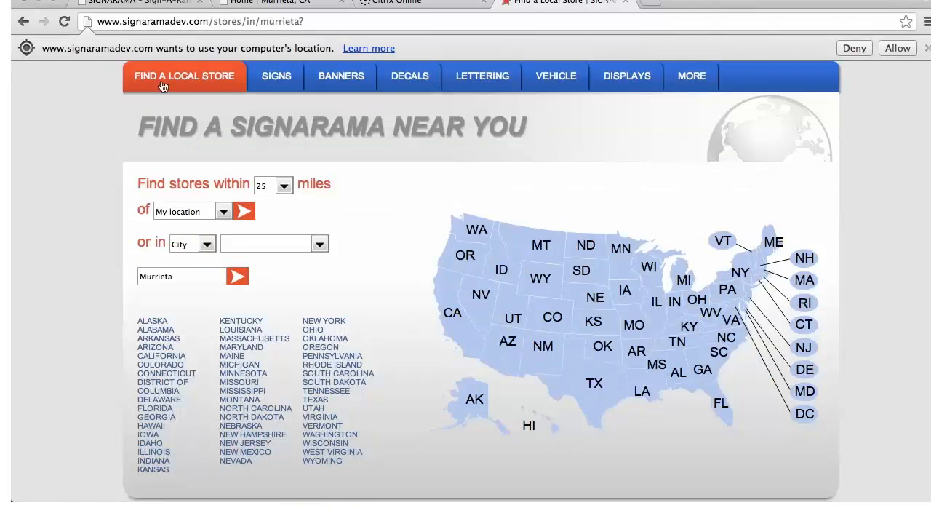
{"action": "left_click", "coordinate": [457, 335]}
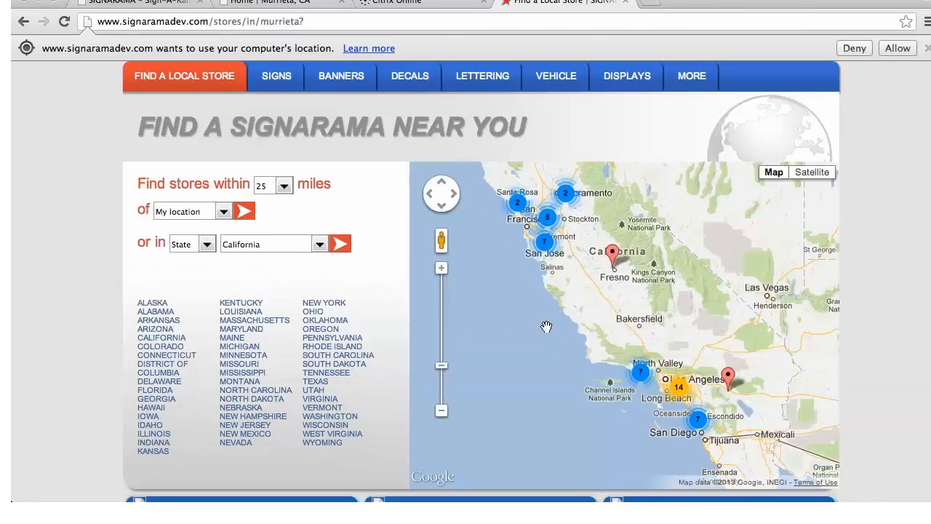
{"action": "left_click", "coordinate": [728, 377]}
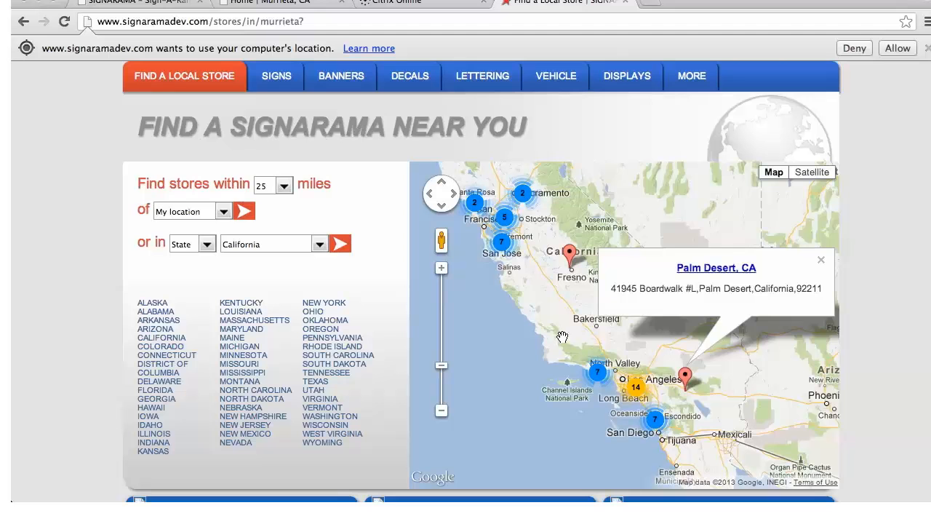
{"action": "left_click", "coordinate": [509, 244]}
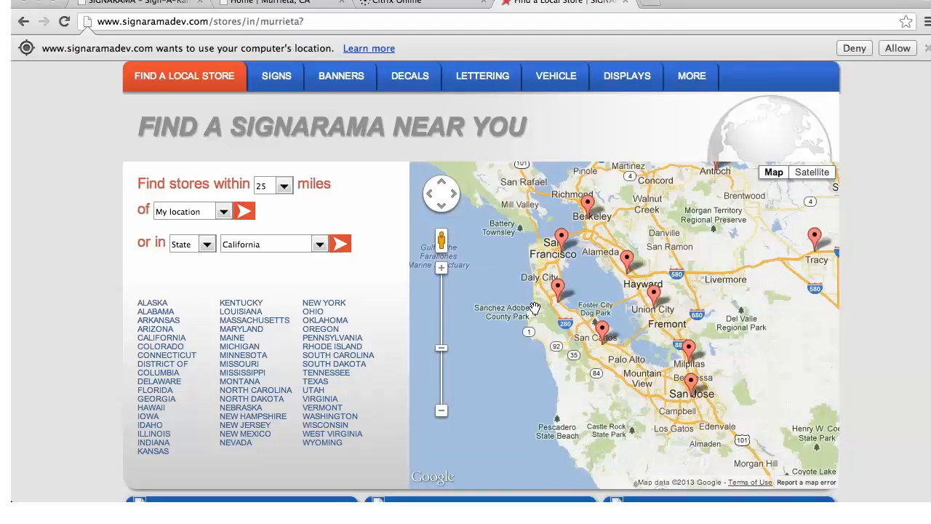
Find Murrieta, CA in the list of California stores and make it the preferred store
{"action": "scroll", "coordinate": [343, 340], "scroll_direction": "down", "scroll_amount": 1}
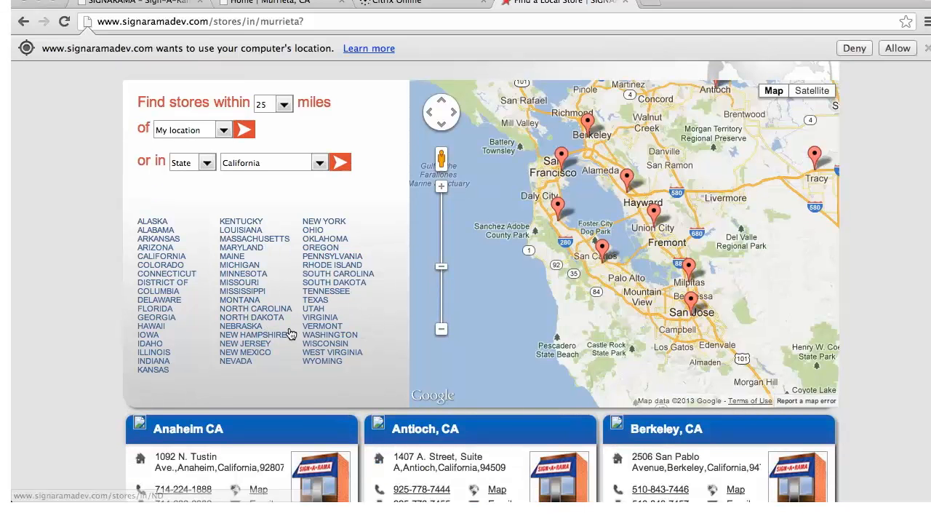
{"action": "scroll", "coordinate": [291, 331], "scroll_direction": "down", "scroll_amount": 1}
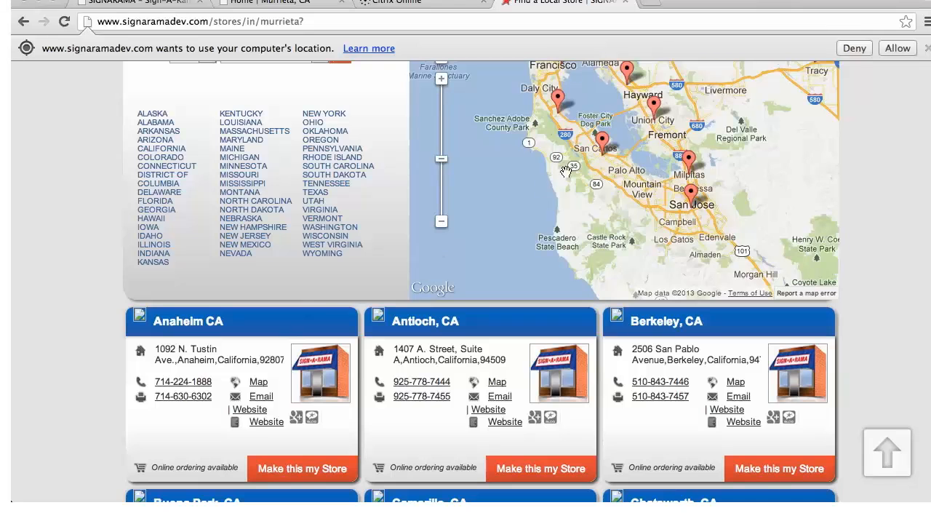
{"action": "scroll", "coordinate": [382, 293], "scroll_direction": "down", "scroll_amount": 3}
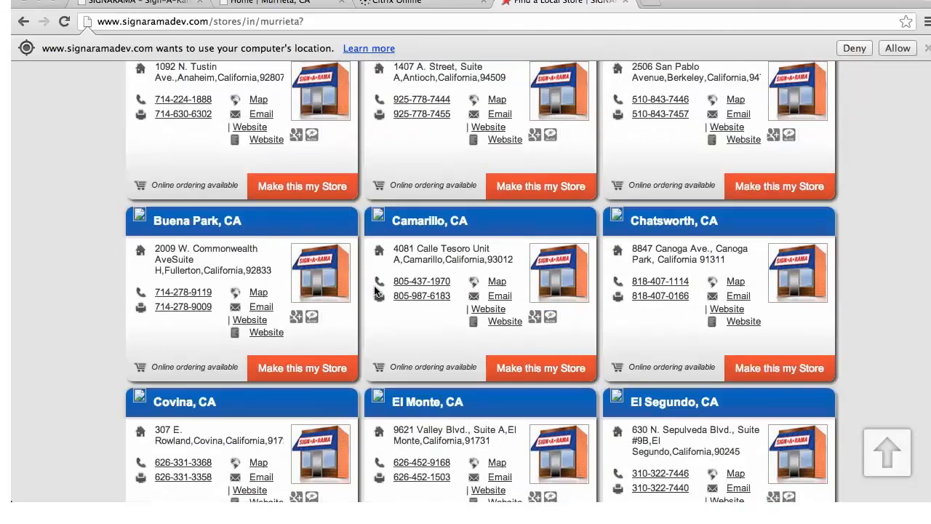
{"action": "scroll", "coordinate": [375, 291], "scroll_direction": "down", "scroll_amount": 4}
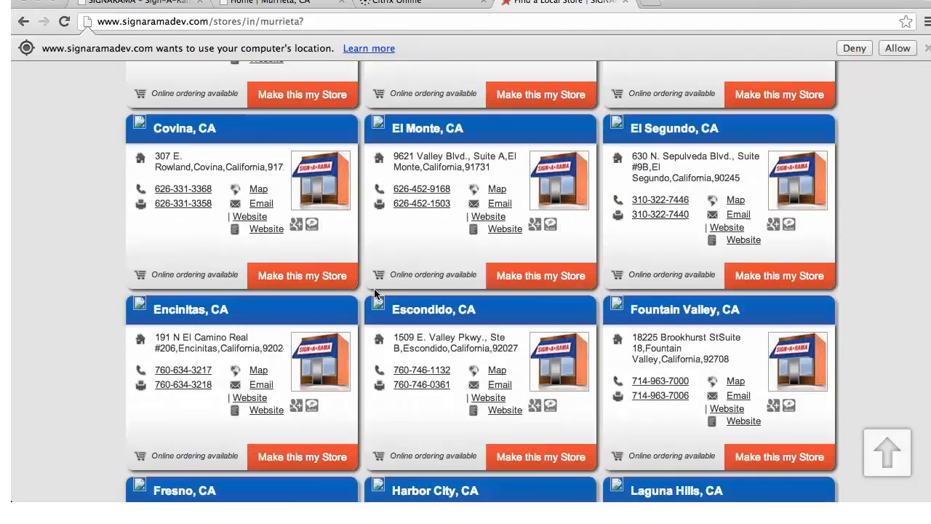
{"action": "scroll", "coordinate": [476, 341], "scroll_direction": "down", "scroll_amount": 1}
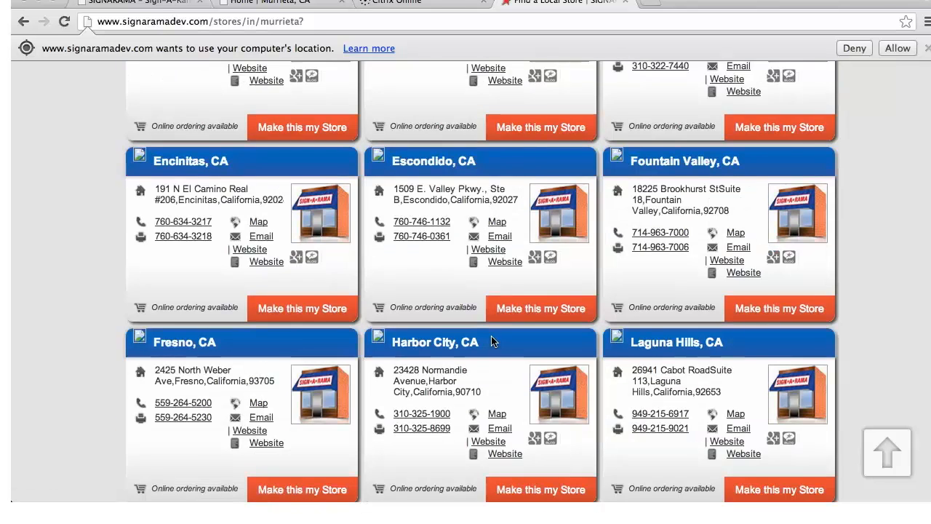
{"action": "scroll", "coordinate": [492, 341], "scroll_direction": "down", "scroll_amount": 3}
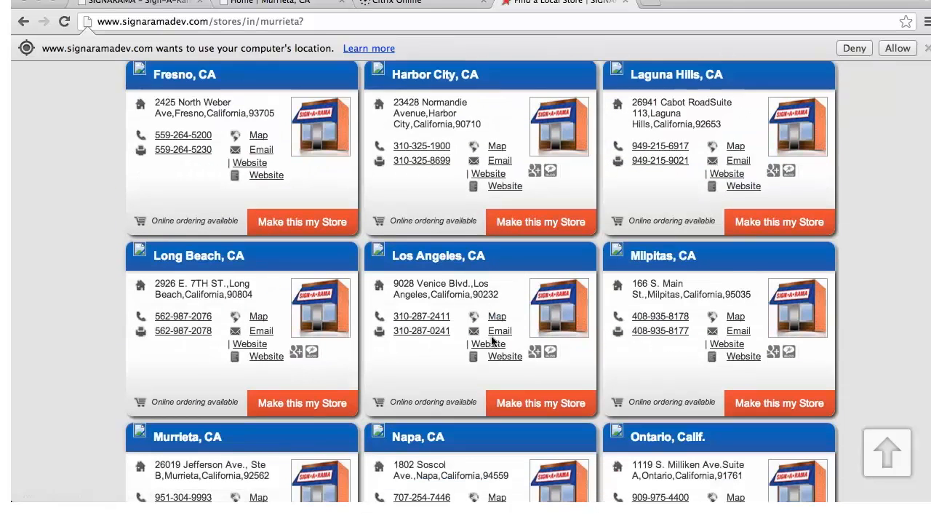
{"action": "scroll", "coordinate": [502, 339], "scroll_direction": "down", "scroll_amount": 1}
{"action": "scroll", "coordinate": [311, 412], "scroll_direction": "down", "scroll_amount": 1}
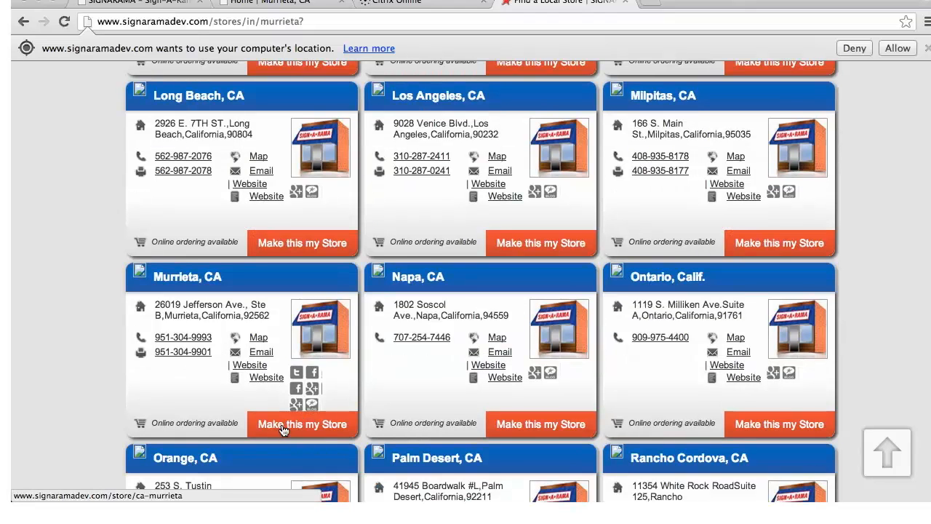
{"action": "left_click", "coordinate": [282, 429]}
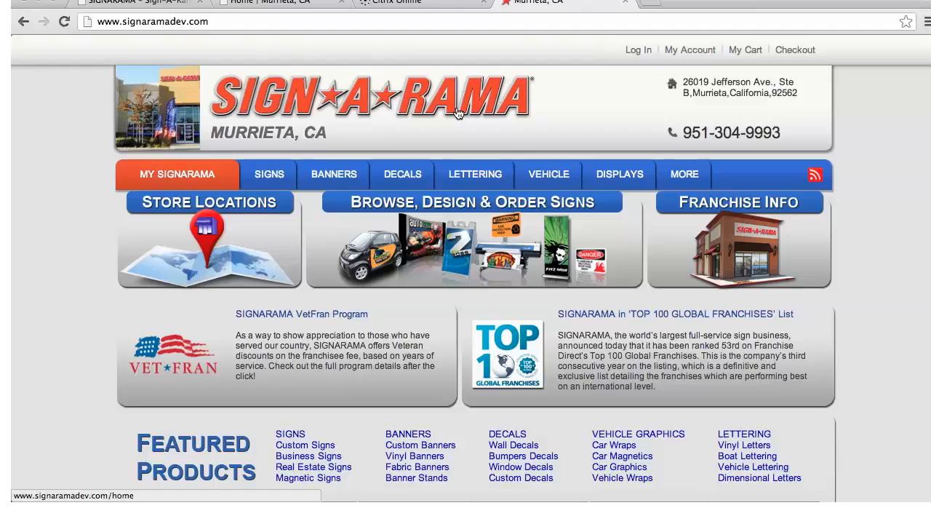
Go from the main site to the Murrieta store's own home page
{"action": "mouse_move", "coordinate": [140, 178]}
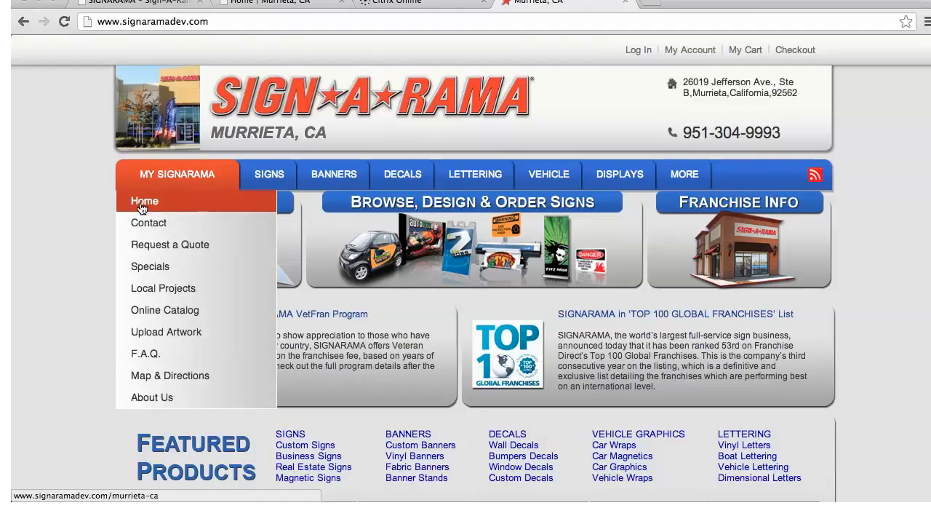
{"action": "left_click", "coordinate": [143, 205]}
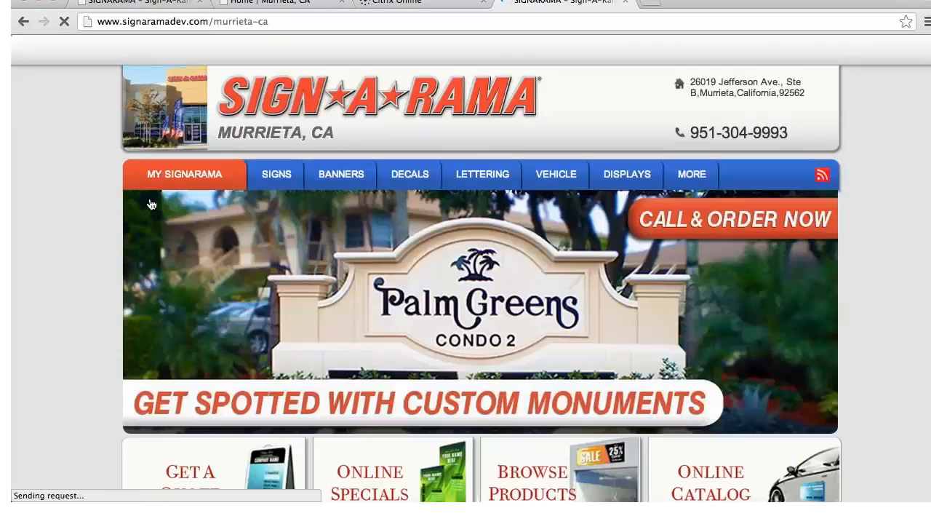
{"action": "mouse_move", "coordinate": [465, 191]}
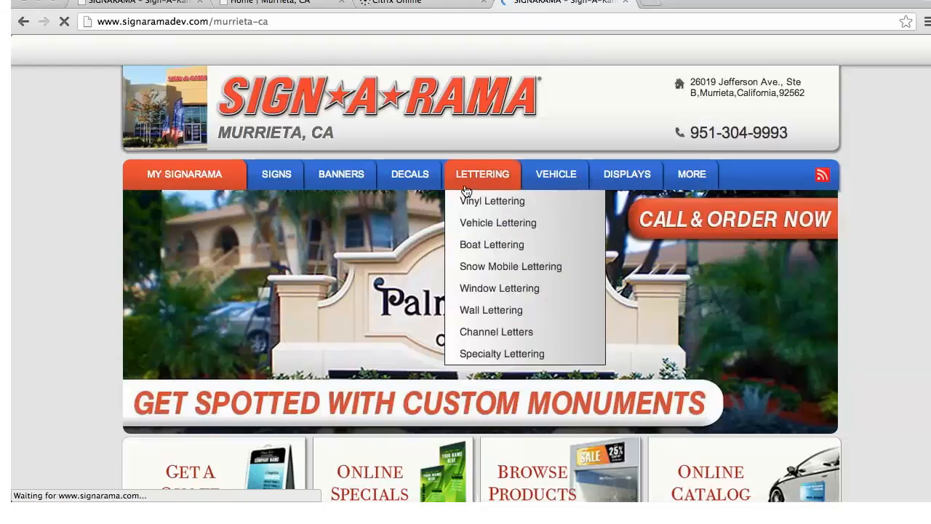
Look over the Murrieta store's home page, including its banner, quick links, welcome text and customer support section
{"action": "scroll", "coordinate": [902, 280], "scroll_direction": "down", "scroll_amount": 3}
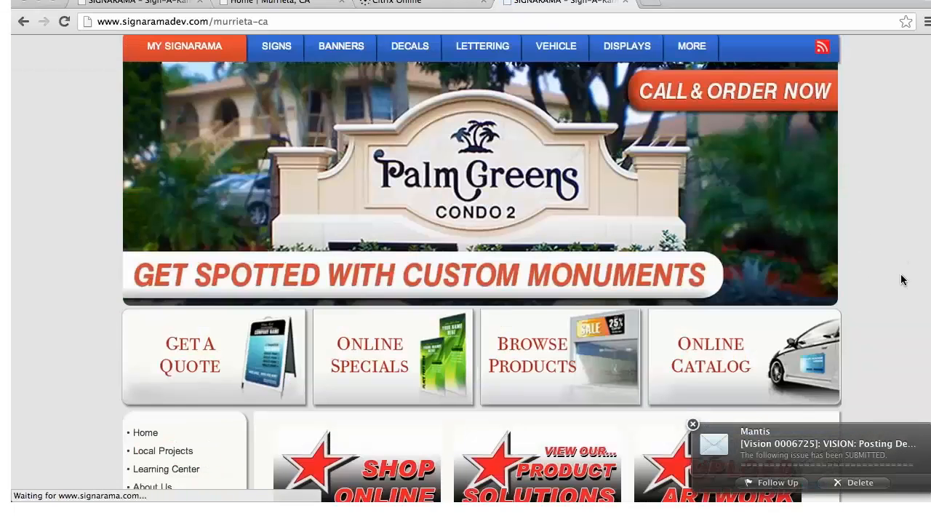
{"action": "scroll", "coordinate": [902, 280], "scroll_direction": "down", "scroll_amount": 3}
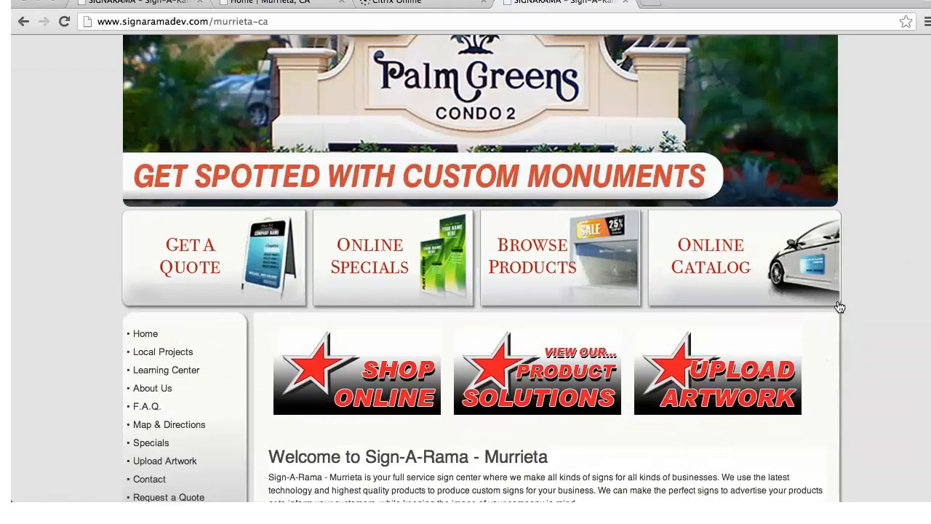
{"action": "scroll", "coordinate": [875, 302], "scroll_direction": "down", "scroll_amount": 10}
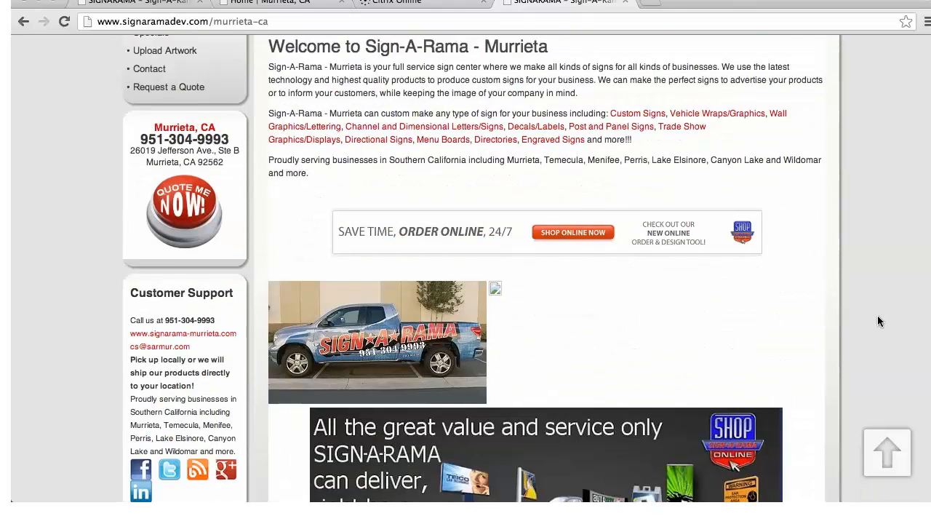
{"action": "scroll", "coordinate": [877, 315], "scroll_direction": "down", "scroll_amount": 1}
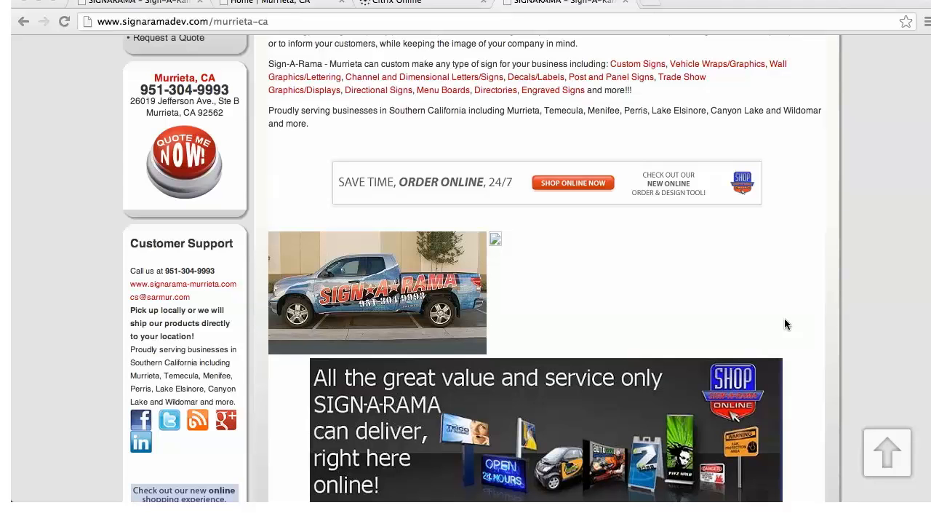
{"action": "scroll", "coordinate": [687, 330], "scroll_direction": "up", "scroll_amount": 5}
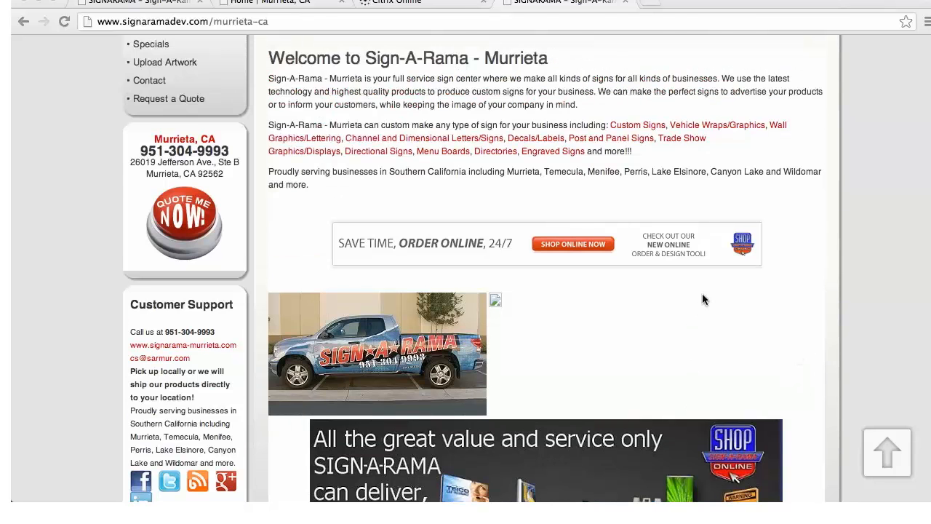
{"action": "scroll", "coordinate": [703, 299], "scroll_direction": "up", "scroll_amount": 5}
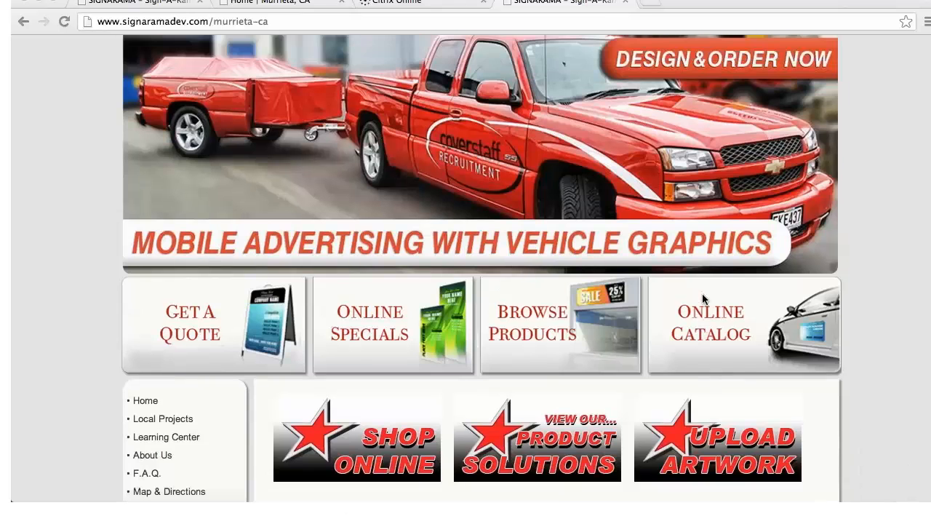
{"action": "scroll", "coordinate": [701, 292], "scroll_direction": "up", "scroll_amount": 1}
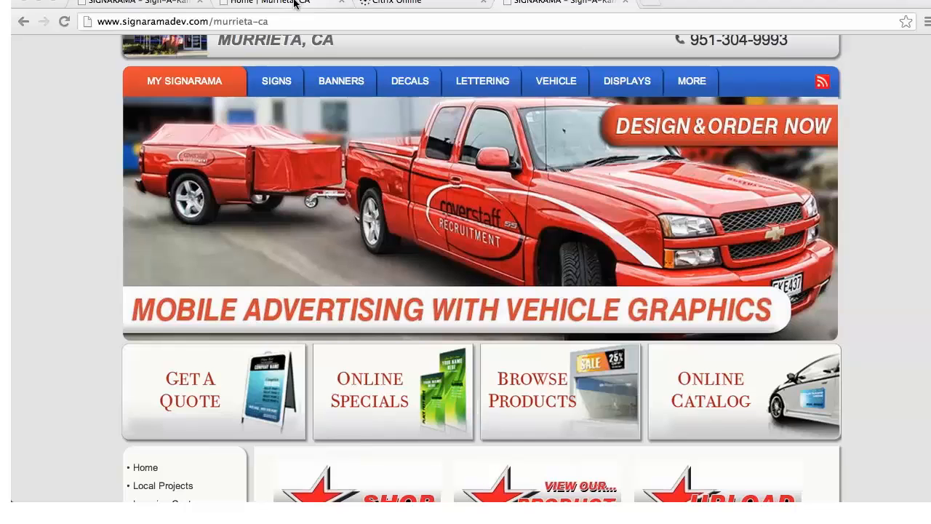
Switch to the Murrieta store's management site and review its menus and Managers settings
{"action": "left_click", "coordinate": [294, 2]}
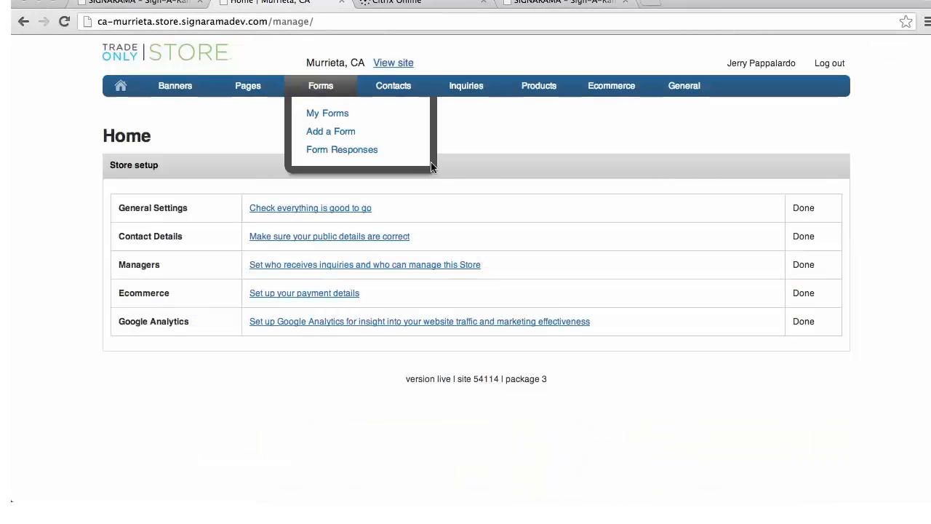
{"action": "mouse_move", "coordinate": [594, 111]}
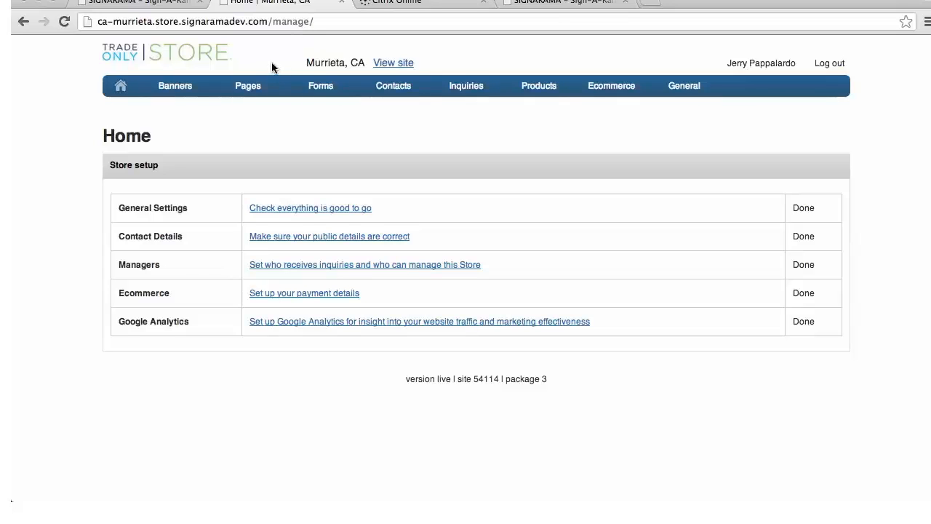
{"action": "mouse_move", "coordinate": [281, 87]}
{"action": "mouse_move", "coordinate": [393, 85]}
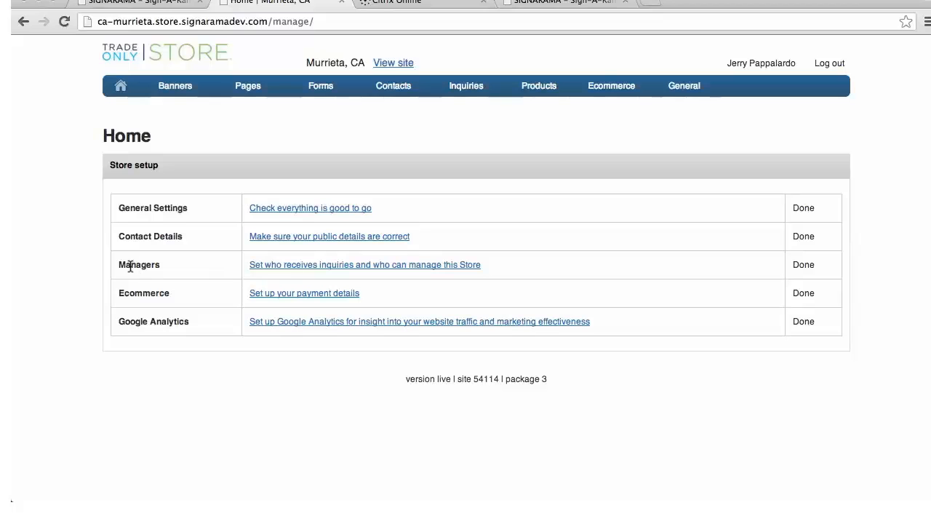
{"action": "left_click", "coordinate": [325, 269]}
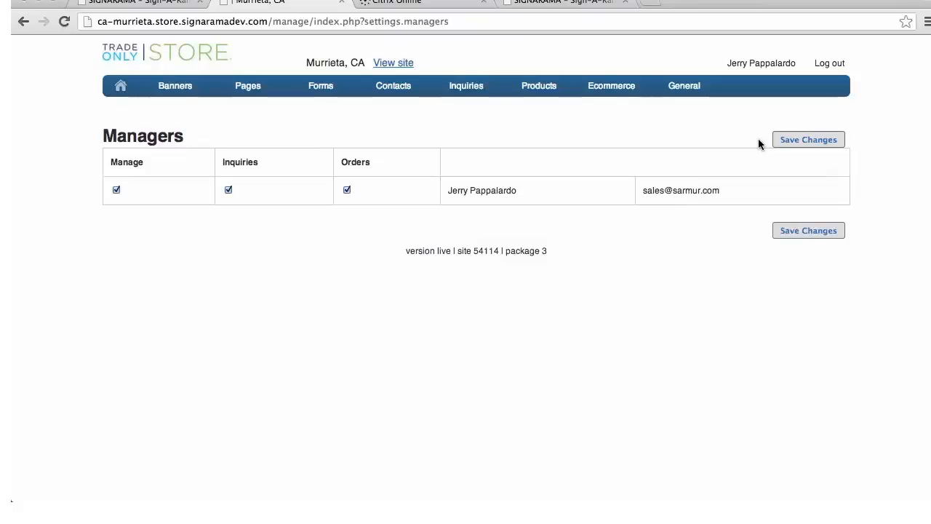
{"action": "left_click", "coordinate": [120, 89]}
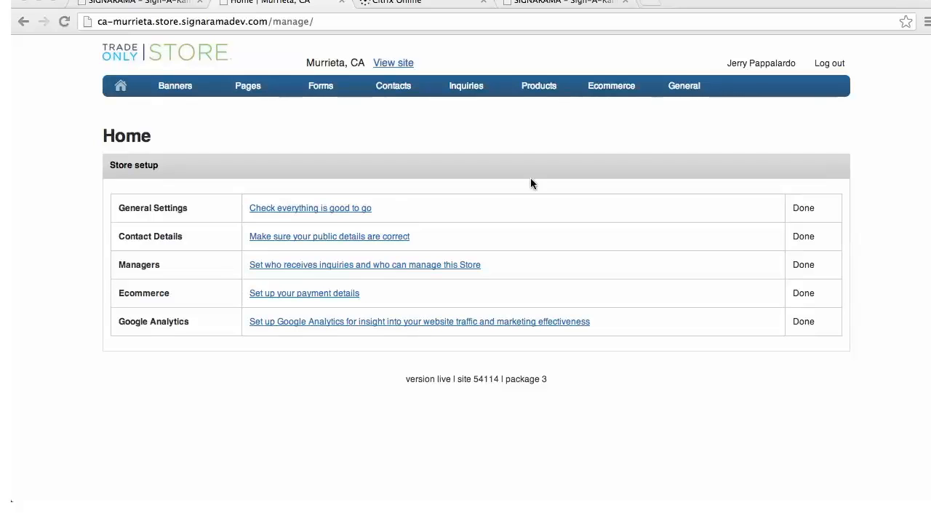
Open the general Settings page of the store and look through its list of editable modules
{"action": "left_click", "coordinate": [673, 88]}
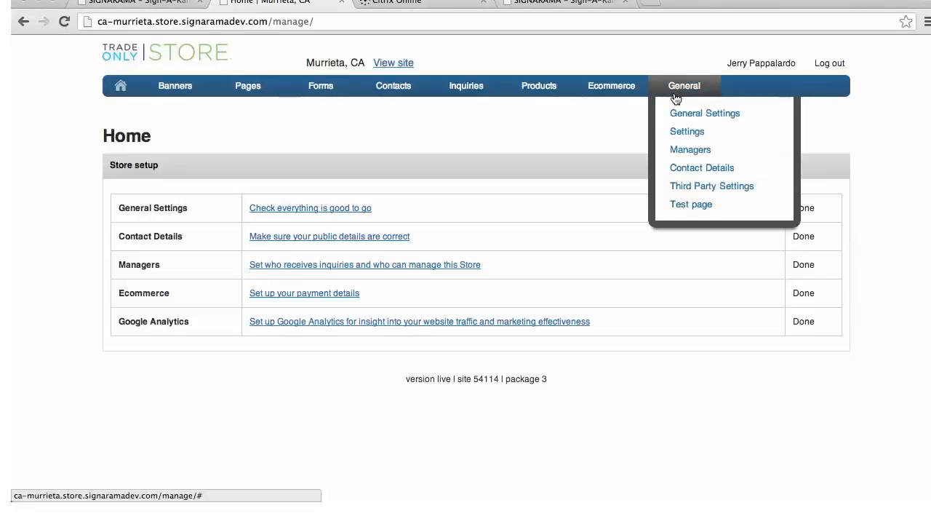
{"action": "left_click", "coordinate": [681, 132]}
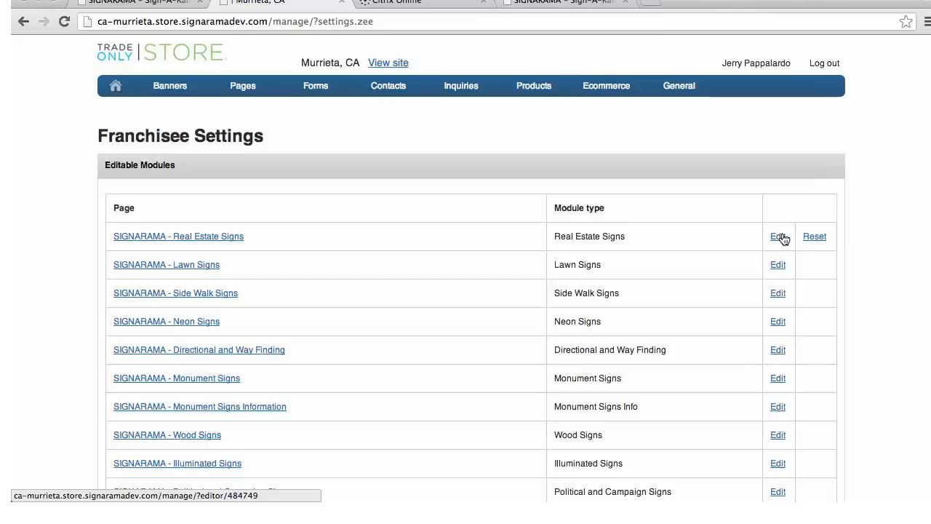
{"action": "scroll", "coordinate": [759, 256], "scroll_direction": "down", "scroll_amount": 5}
{"action": "scroll", "coordinate": [747, 275], "scroll_direction": "down", "scroll_amount": 15}
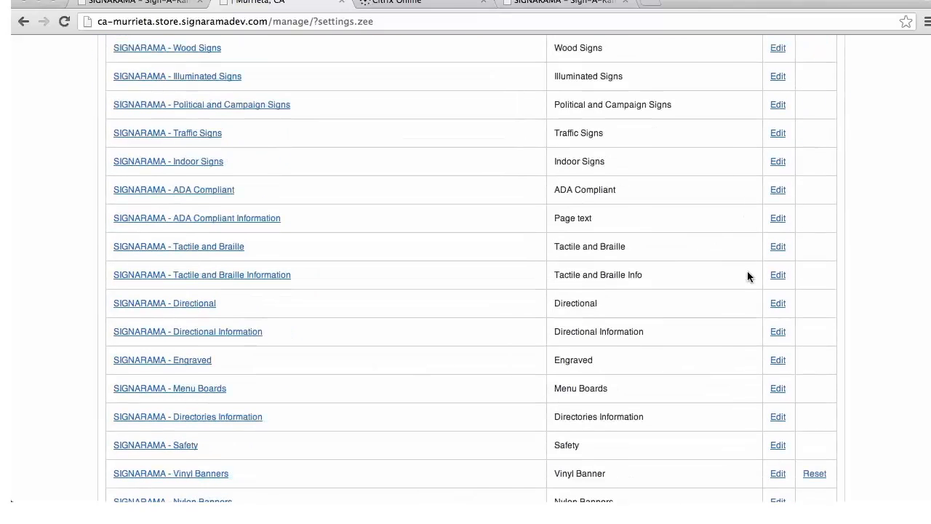
{"action": "scroll", "coordinate": [747, 273], "scroll_direction": "down", "scroll_amount": 13}
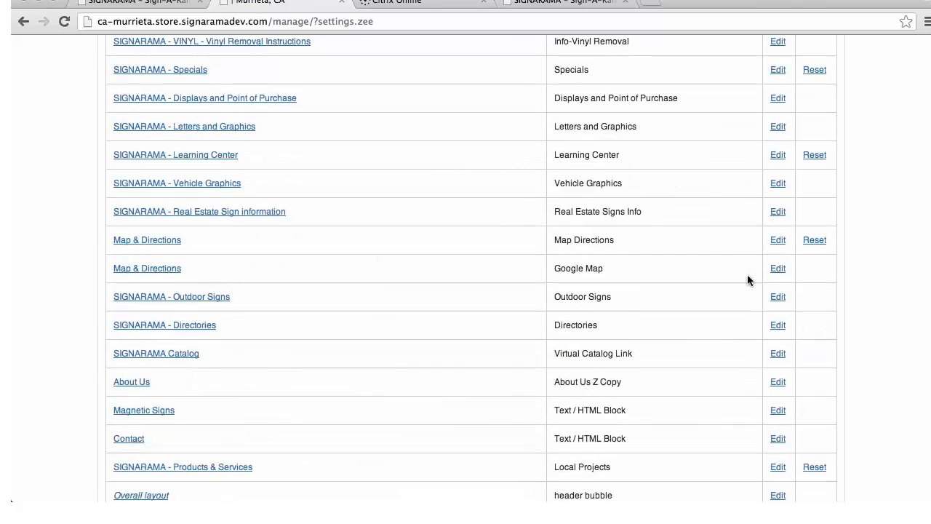
{"action": "scroll", "coordinate": [747, 274], "scroll_direction": "down", "scroll_amount": 1}
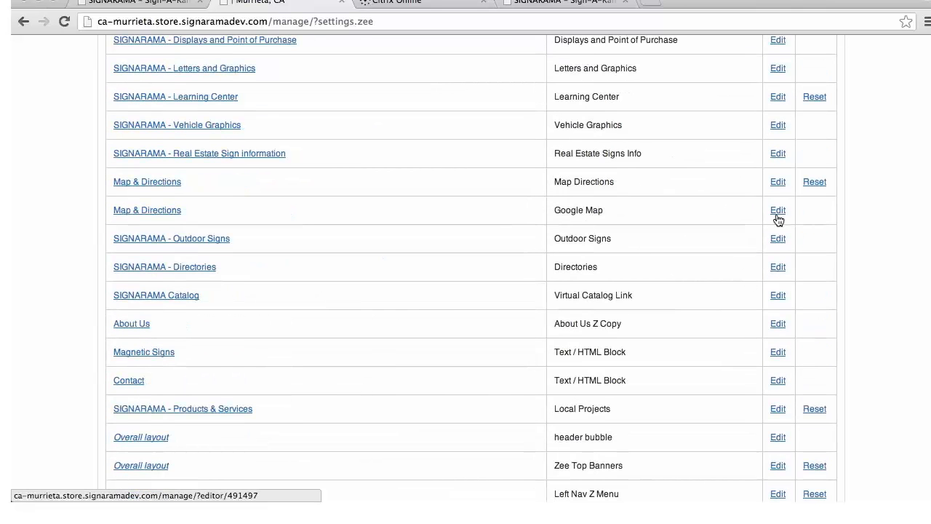
{"action": "scroll", "coordinate": [752, 309], "scroll_direction": "down", "scroll_amount": 2}
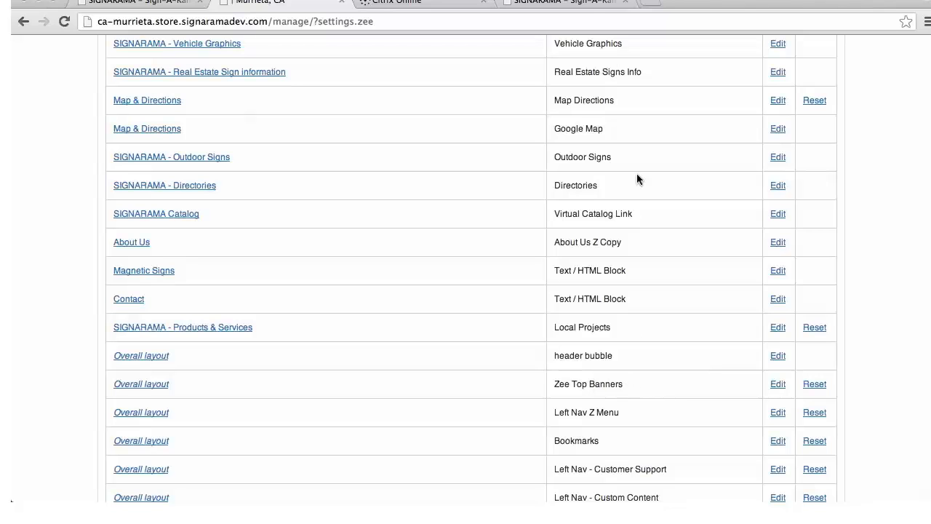
After a glance at the public store page, review the Left Nav Z Menu module's links in its editor and close it without saving
{"action": "left_click", "coordinate": [565, 4]}
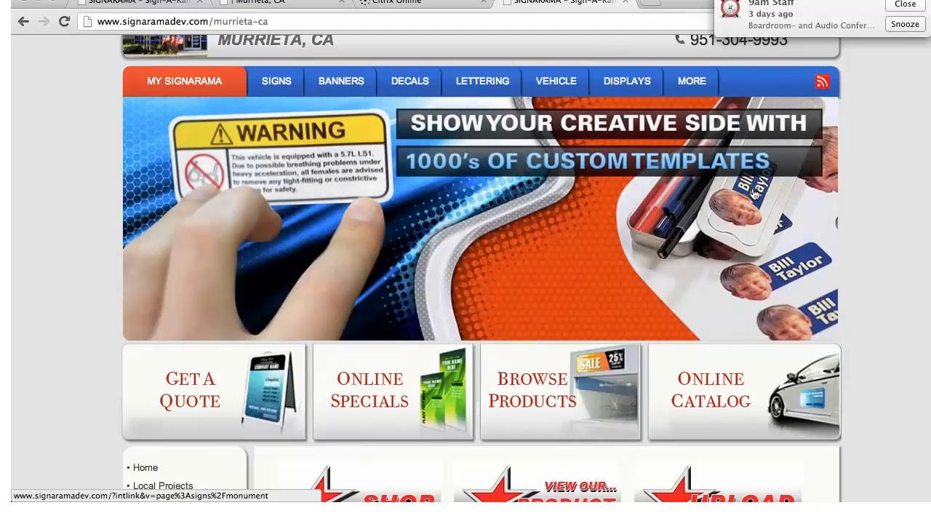
{"action": "left_click", "coordinate": [253, 3]}
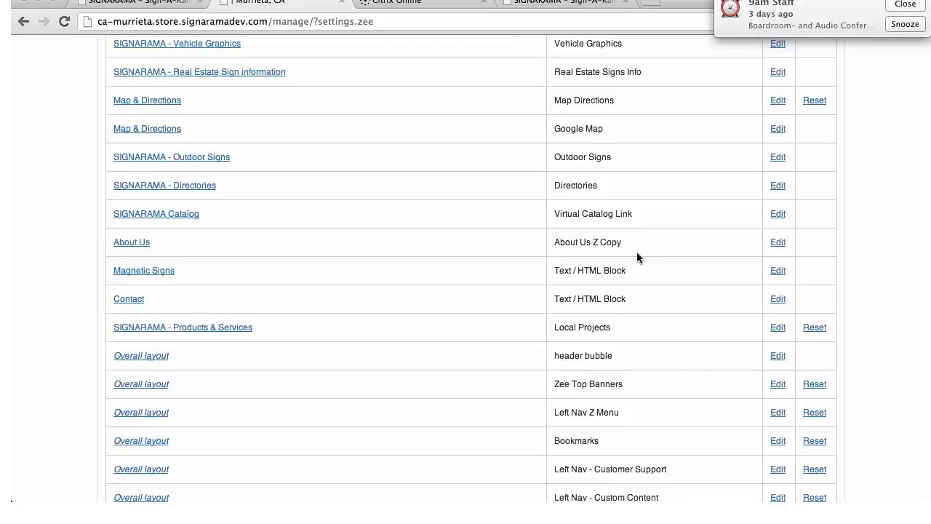
{"action": "scroll", "coordinate": [608, 331], "scroll_direction": "down", "scroll_amount": 3}
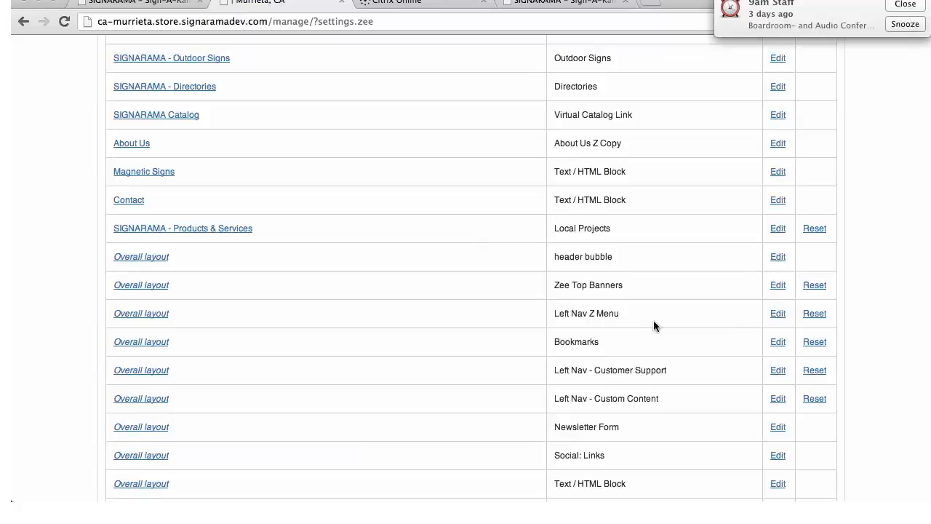
{"action": "left_click", "coordinate": [778, 315]}
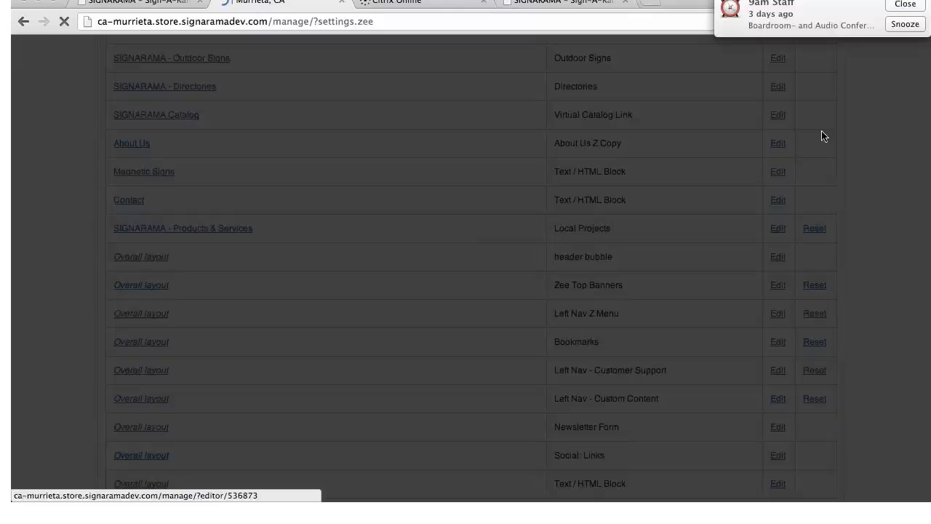
{"action": "left_click", "coordinate": [904, 26]}
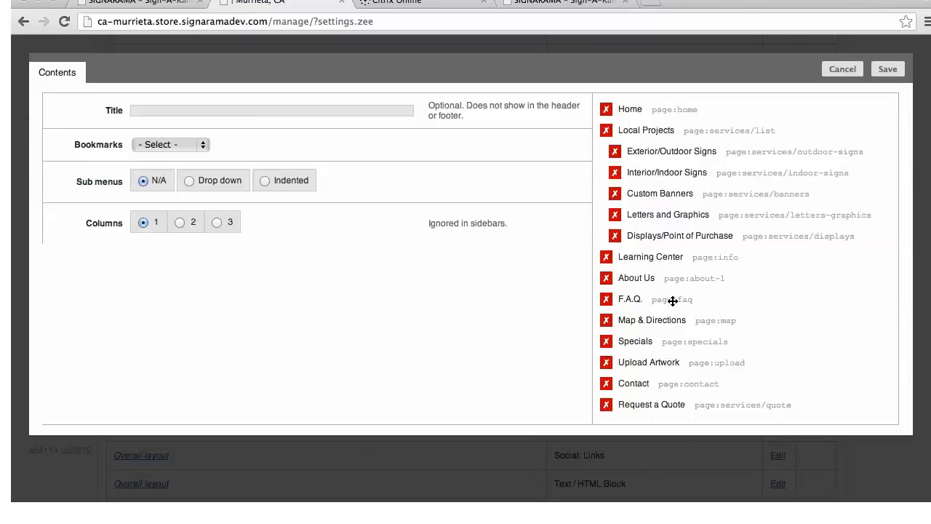
{"action": "left_click", "coordinate": [842, 69]}
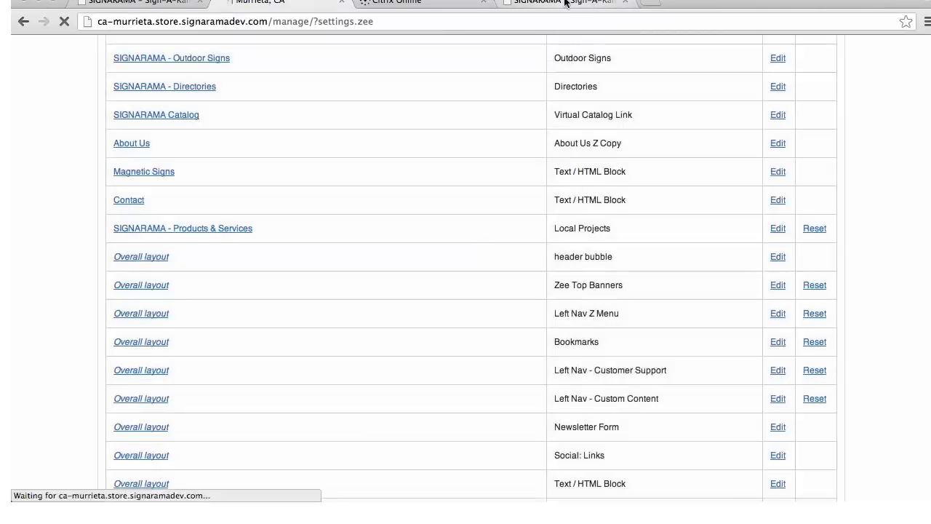
Examine the side navigation menu and main menu bar on the Murrieta store's public home page
{"action": "left_click", "coordinate": [565, 3]}
{"action": "scroll", "coordinate": [324, 160], "scroll_direction": "down", "scroll_amount": 5}
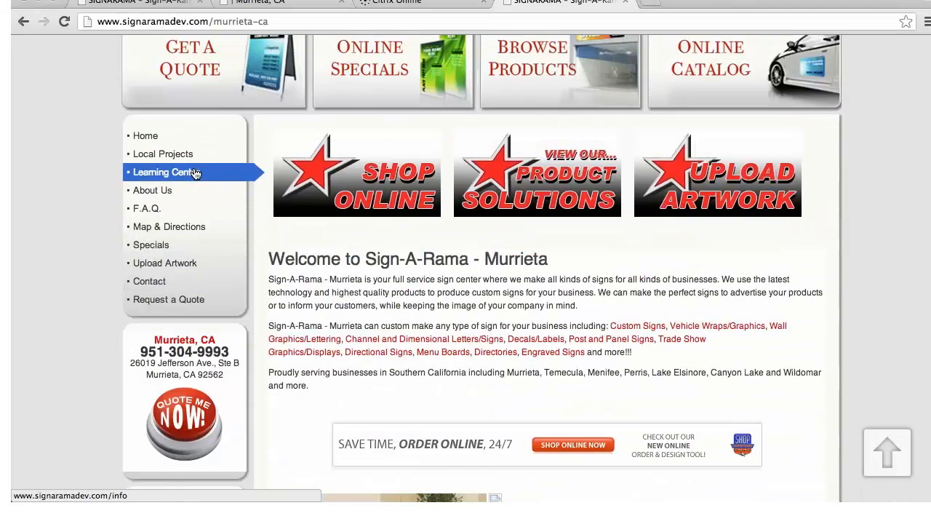
{"action": "scroll", "coordinate": [194, 174], "scroll_direction": "up", "scroll_amount": 3}
{"action": "scroll", "coordinate": [194, 183], "scroll_direction": "up", "scroll_amount": 5}
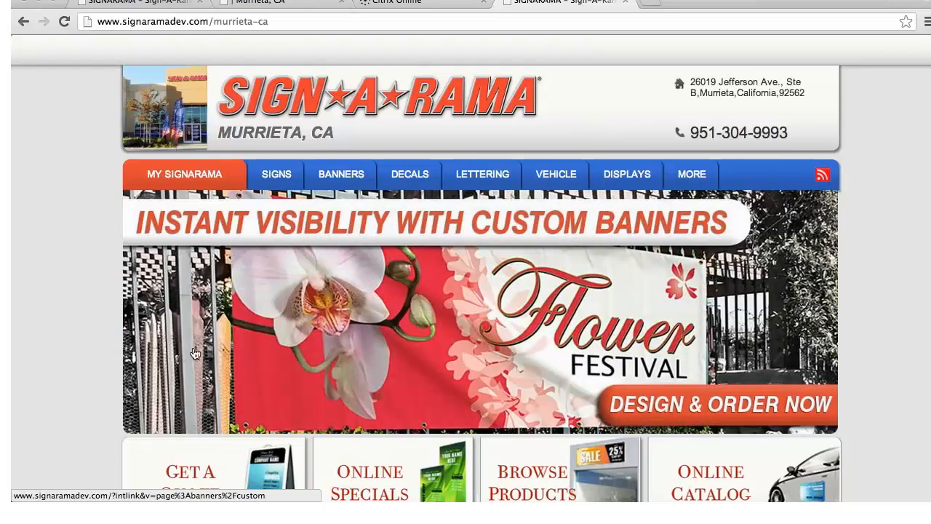
{"action": "mouse_move", "coordinate": [202, 177]}
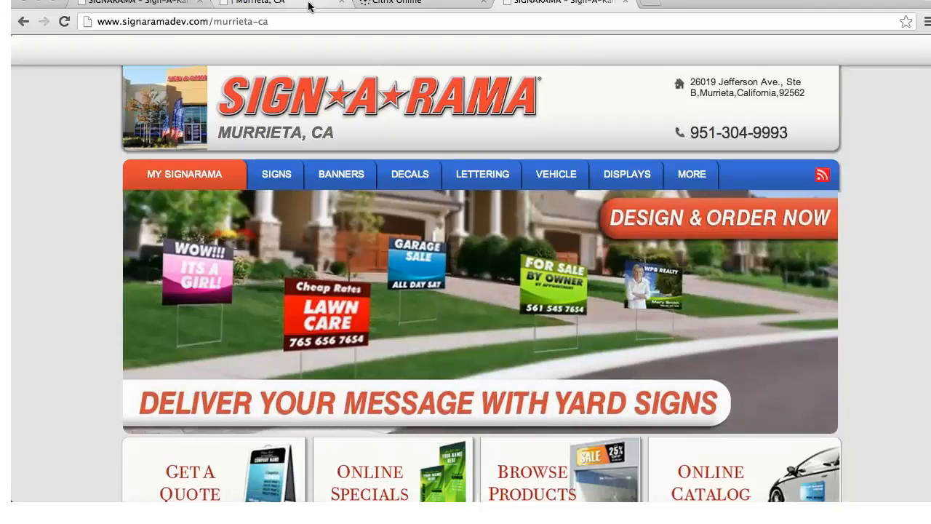
Return to the store's management site and open the My Pages list
{"action": "left_click", "coordinate": [308, 7]}
{"action": "scroll", "coordinate": [915, 343], "scroll_direction": "up", "scroll_amount": 15}
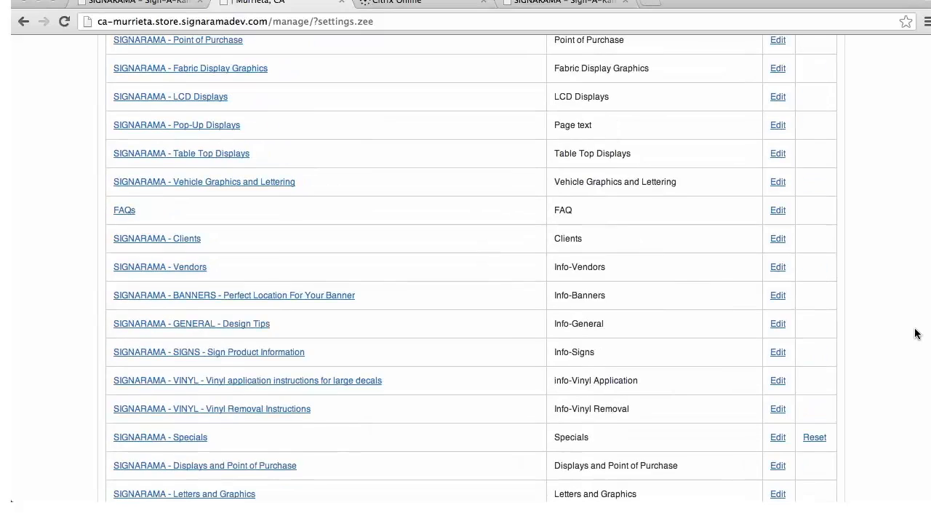
{"action": "scroll", "coordinate": [916, 333], "scroll_direction": "up", "scroll_amount": 10}
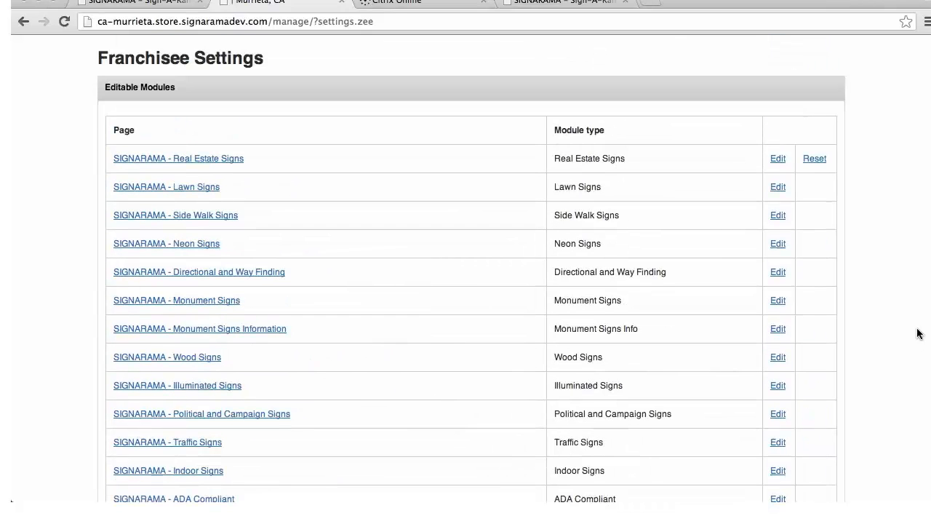
{"action": "scroll", "coordinate": [917, 333], "scroll_direction": "up", "scroll_amount": 2}
{"action": "mouse_move", "coordinate": [685, 93]}
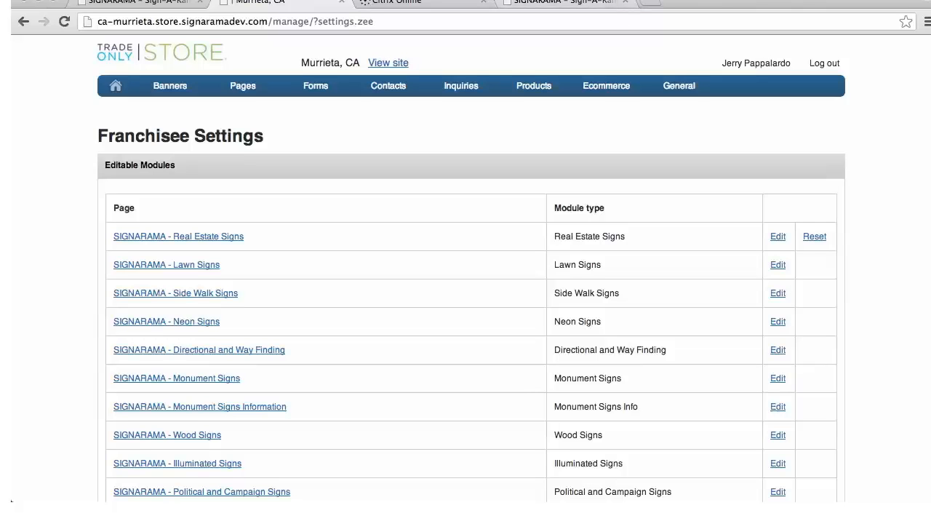
{"action": "mouse_move", "coordinate": [256, 91]}
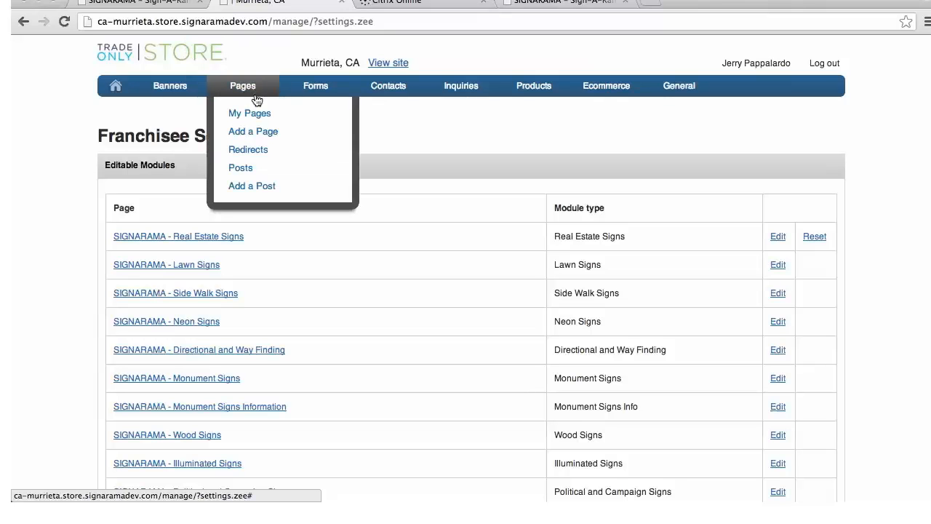
{"action": "left_click", "coordinate": [254, 115]}
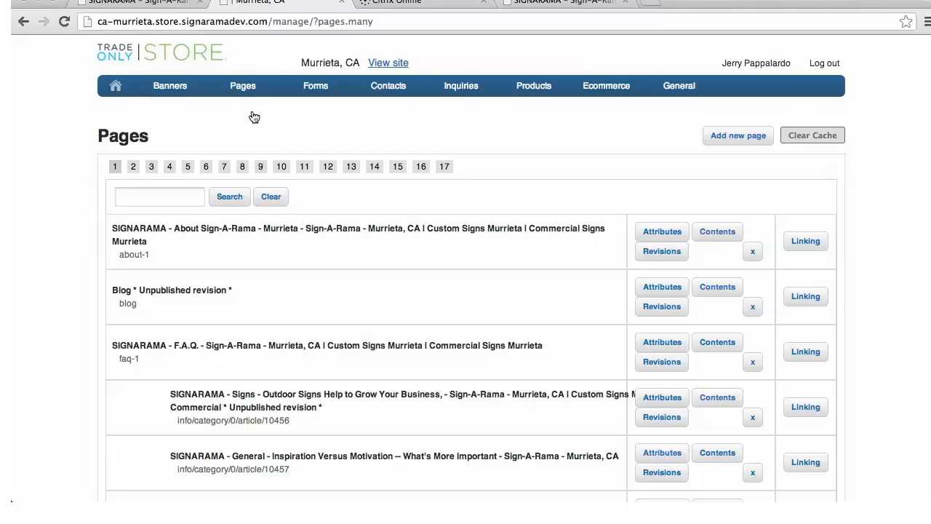
Find the article page "Outdoor Signs Help to Grow Your Business" in the pages list and open its attributes
{"action": "scroll", "coordinate": [380, 259], "scroll_direction": "down", "scroll_amount": 3}
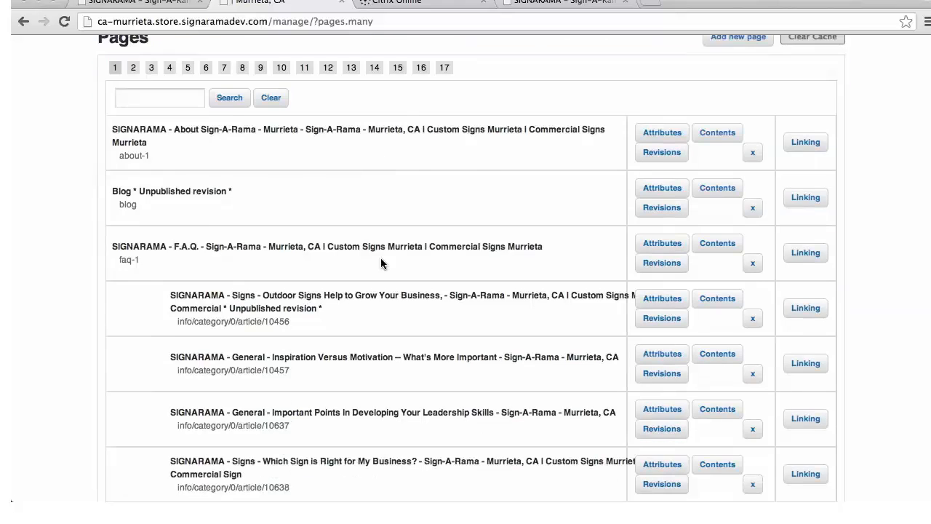
{"action": "scroll", "coordinate": [380, 263], "scroll_direction": "down", "scroll_amount": 2}
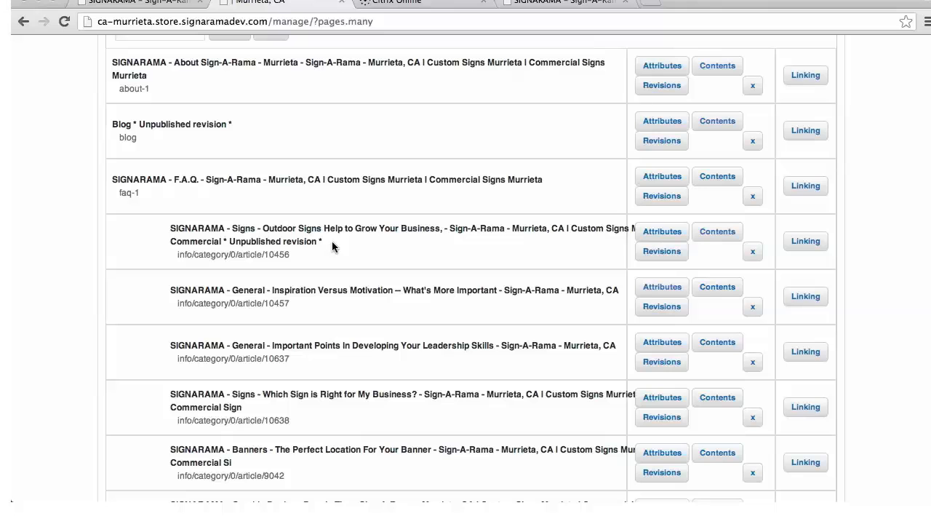
{"action": "left_click", "coordinate": [662, 234]}
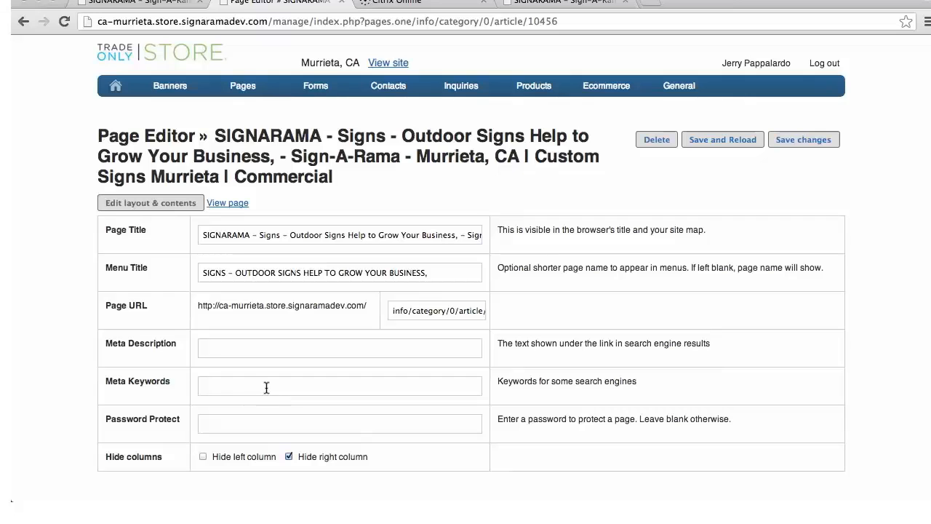
Open the article's layout and contents for editing and dismiss the local mode notice above the page area
{"action": "left_click", "coordinate": [169, 201]}
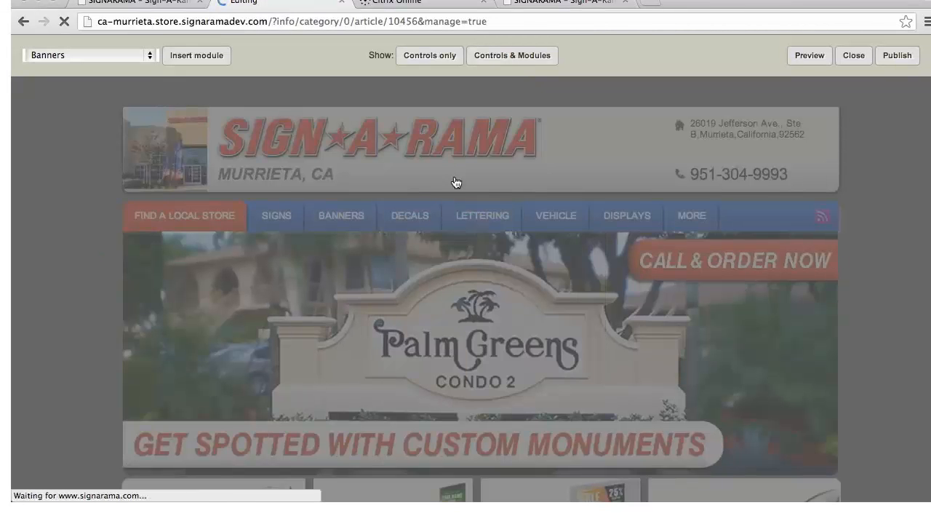
{"action": "scroll", "coordinate": [455, 183], "scroll_direction": "down", "scroll_amount": 1}
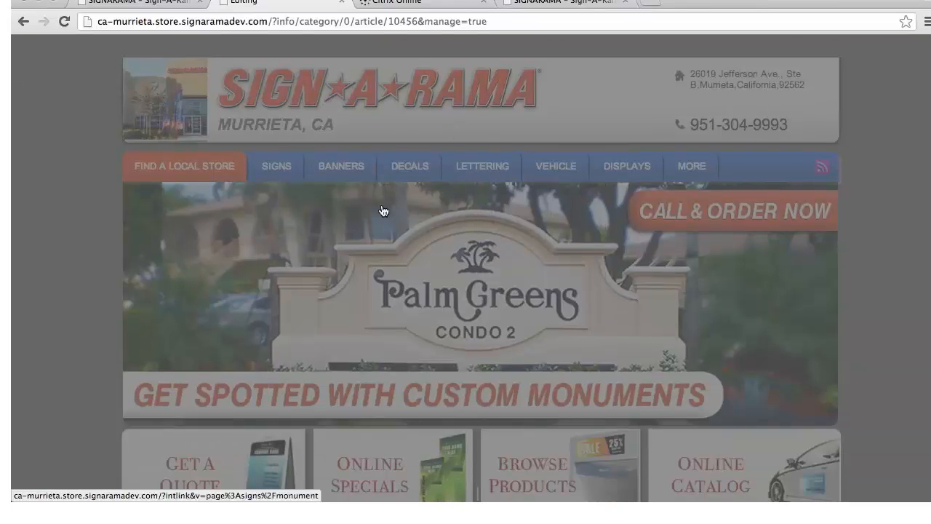
{"action": "scroll", "coordinate": [383, 211], "scroll_direction": "down", "scroll_amount": 5}
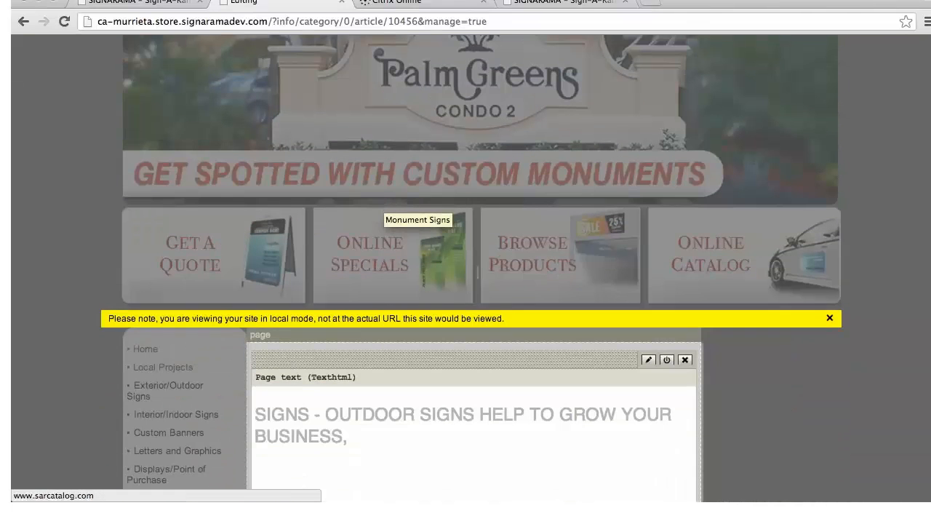
{"action": "left_click", "coordinate": [830, 318]}
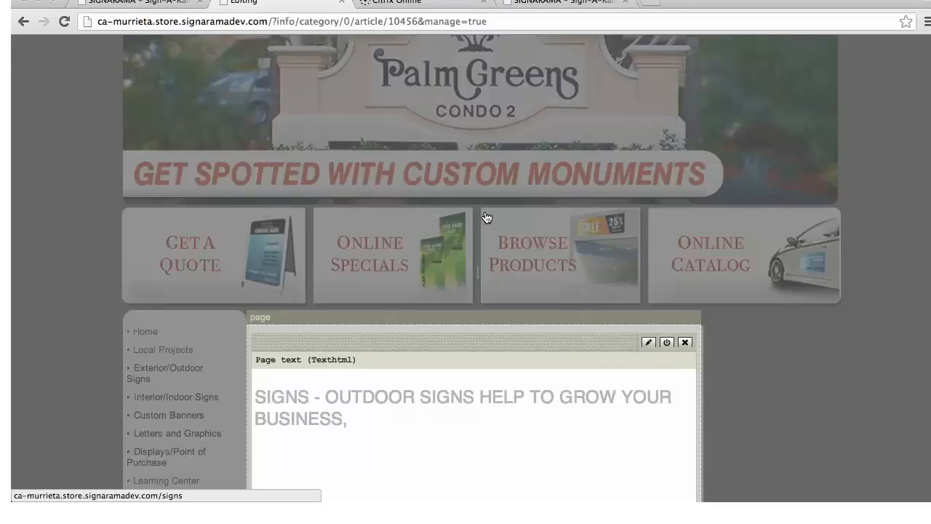
{"action": "scroll", "coordinate": [502, 260], "scroll_direction": "down", "scroll_amount": 5}
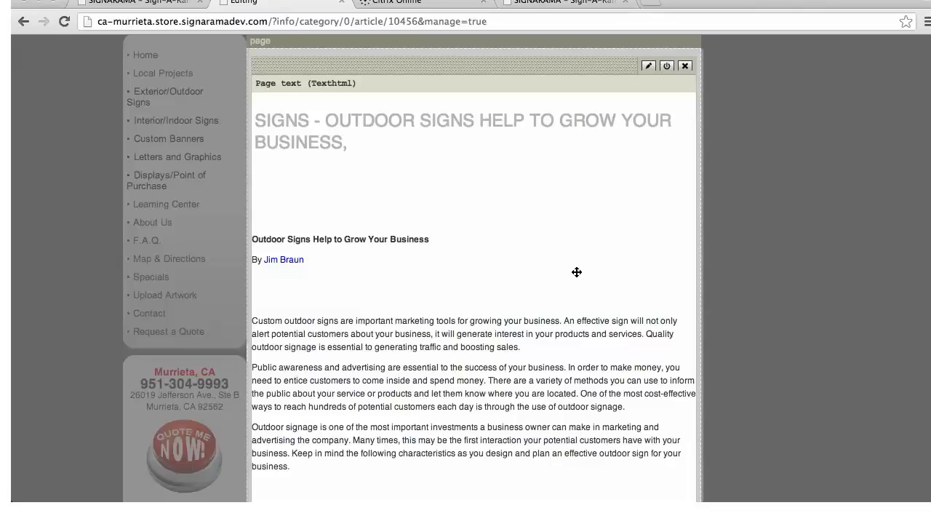
Open the article's page text for editing and browse the server for an image to insert in the blank area below the heading
{"action": "left_click", "coordinate": [649, 67]}
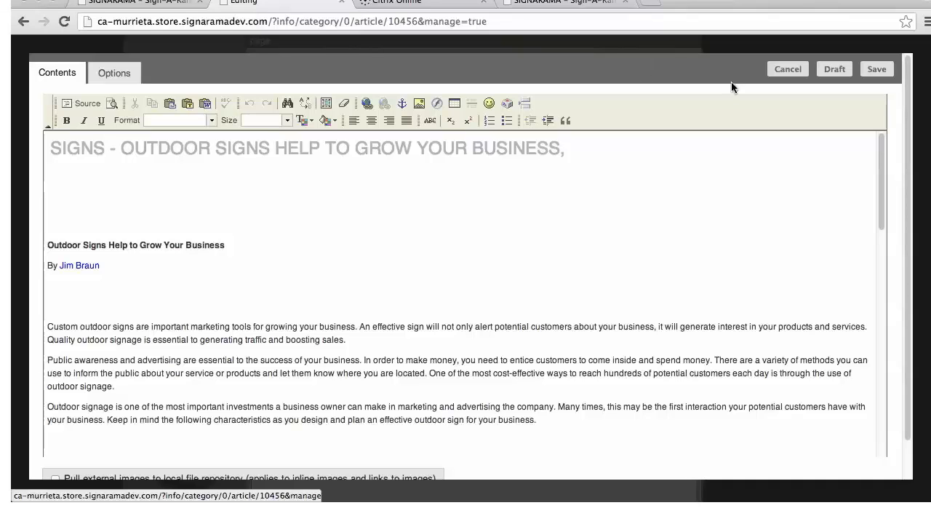
{"action": "left_click", "coordinate": [108, 192]}
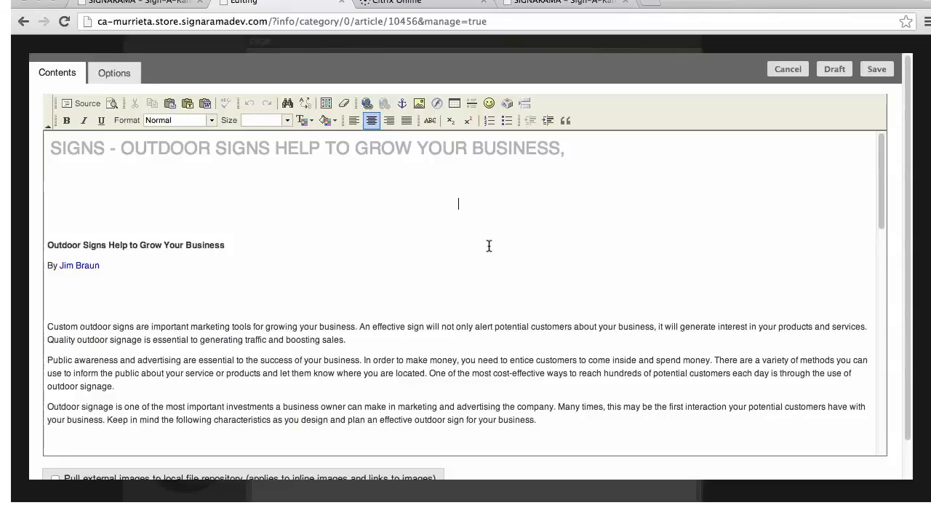
{"action": "left_click", "coordinate": [419, 104]}
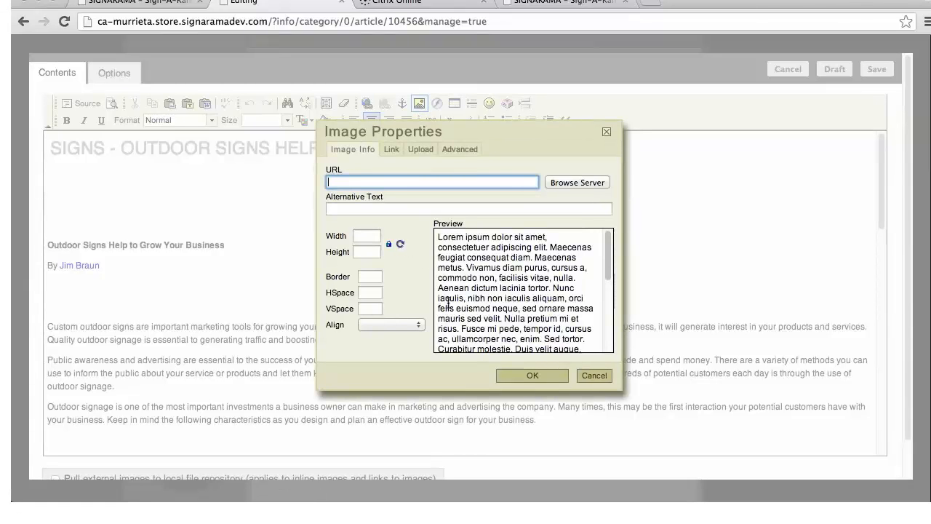
{"action": "left_click", "coordinate": [580, 183]}
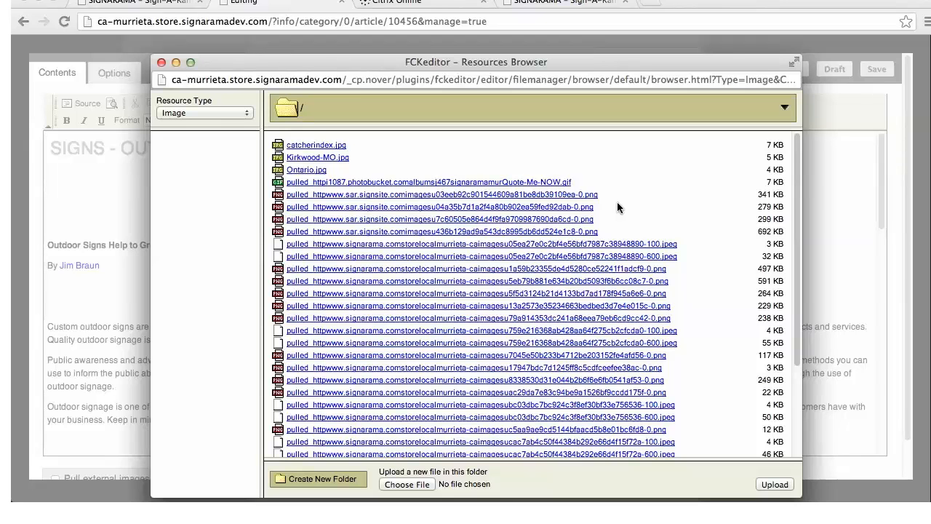
Select ballimages.jpg from the Desktop as the upload file and cancel the file selection
{"action": "left_click", "coordinate": [409, 484]}
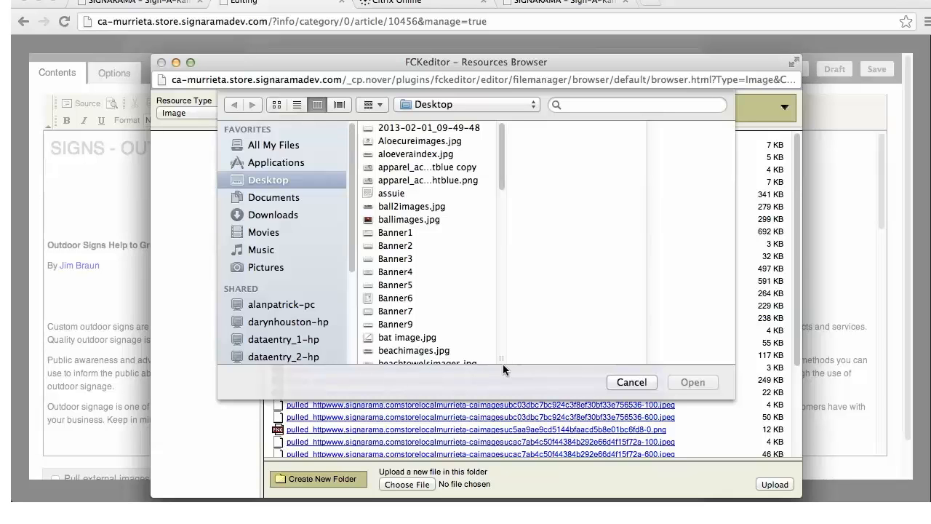
{"action": "left_click", "coordinate": [396, 218]}
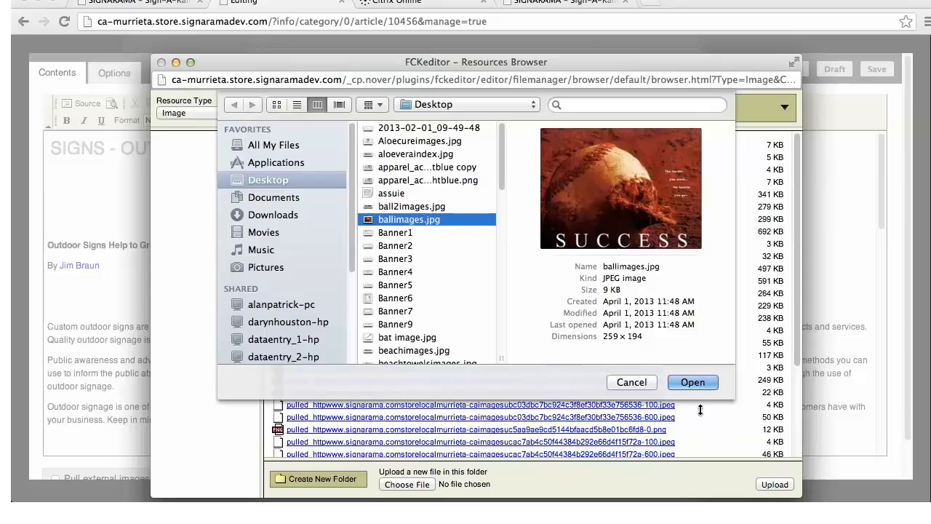
{"action": "left_click", "coordinate": [627, 382]}
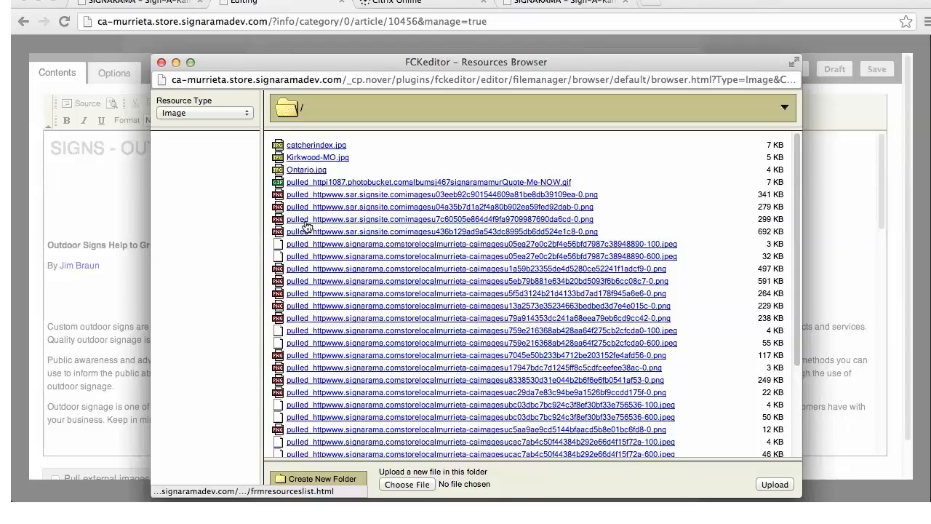
Choose Kirkwood-MO.jpg from the server, set its width to 200, and cancel the image insertion
{"action": "left_click", "coordinate": [318, 158]}
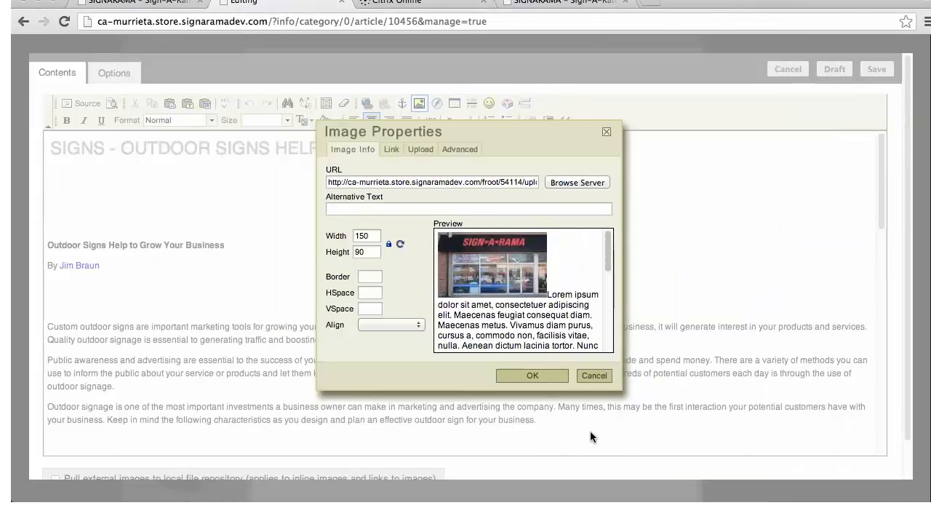
{"action": "left_click", "coordinate": [360, 235]}
{"action": "double_click", "coordinate": [356, 235]}
{"action": "type", "text": "200"}
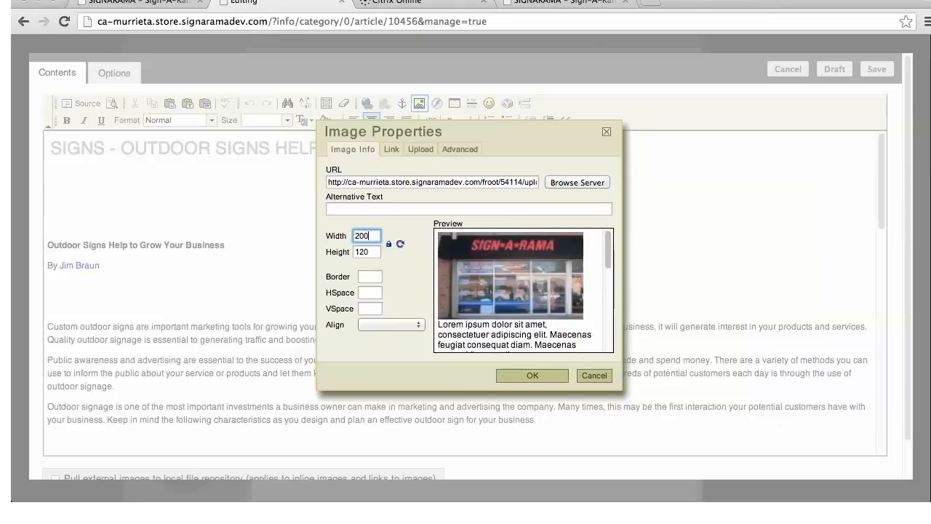
{"action": "left_click", "coordinate": [390, 246]}
{"action": "left_click", "coordinate": [598, 375]}
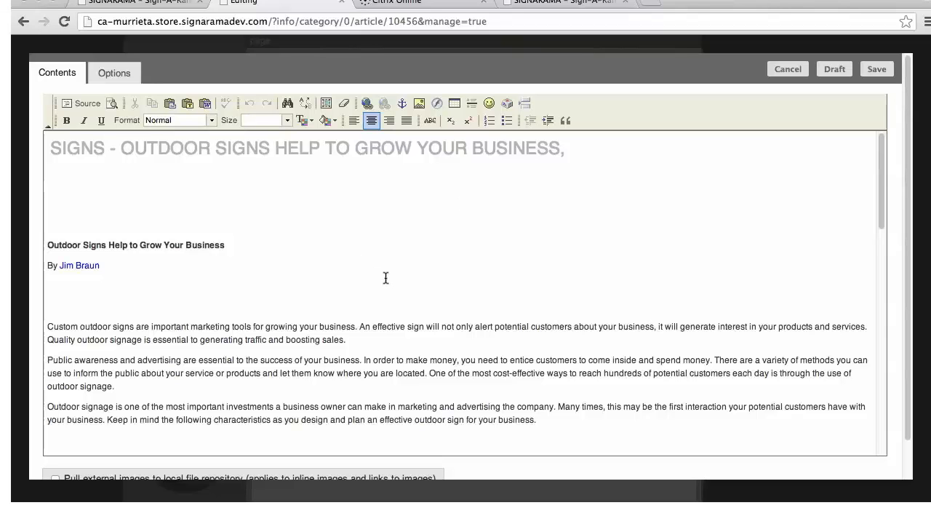
Review the option for pulling external images to the local file repository and cancel the page text edit
{"action": "scroll", "coordinate": [618, 312], "scroll_direction": "down", "scroll_amount": 3}
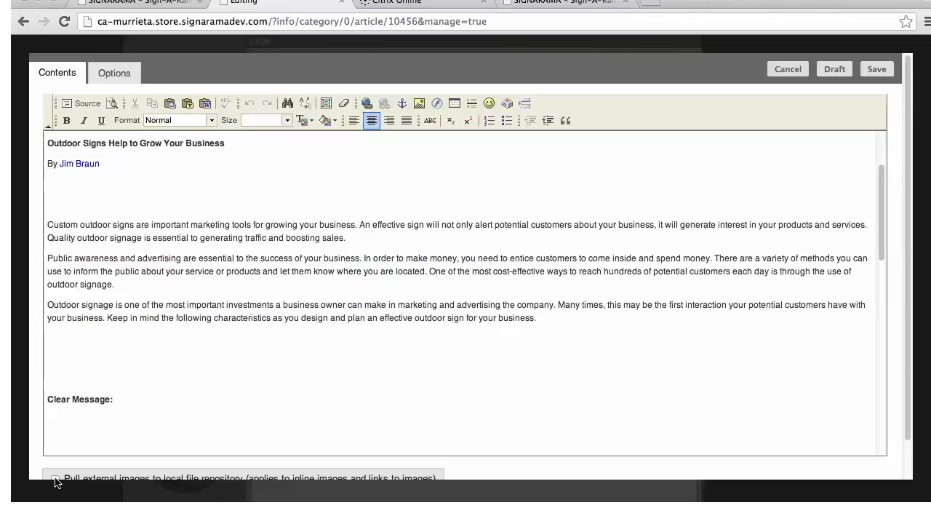
{"action": "scroll", "coordinate": [908, 427], "scroll_direction": "down", "scroll_amount": 2}
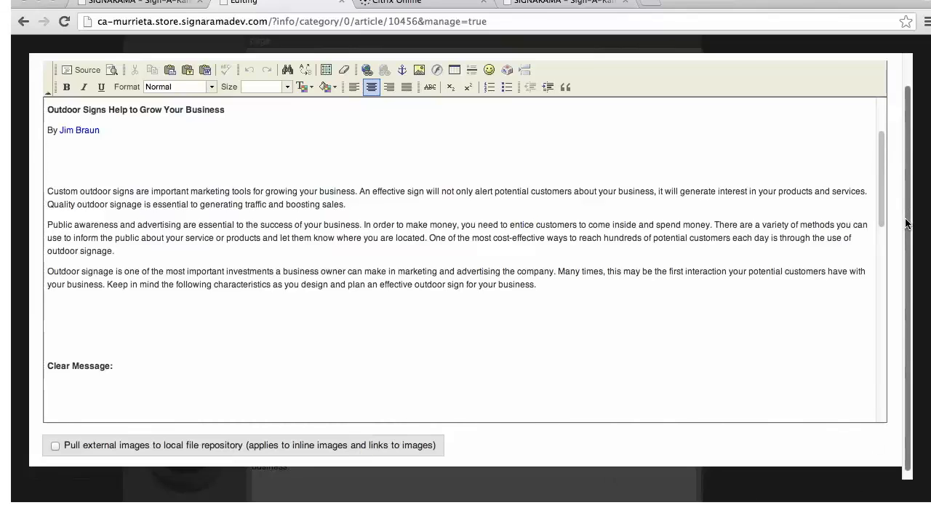
{"action": "left_click_drag", "start_coordinate": [915, 216], "coordinate": [915, 166]}
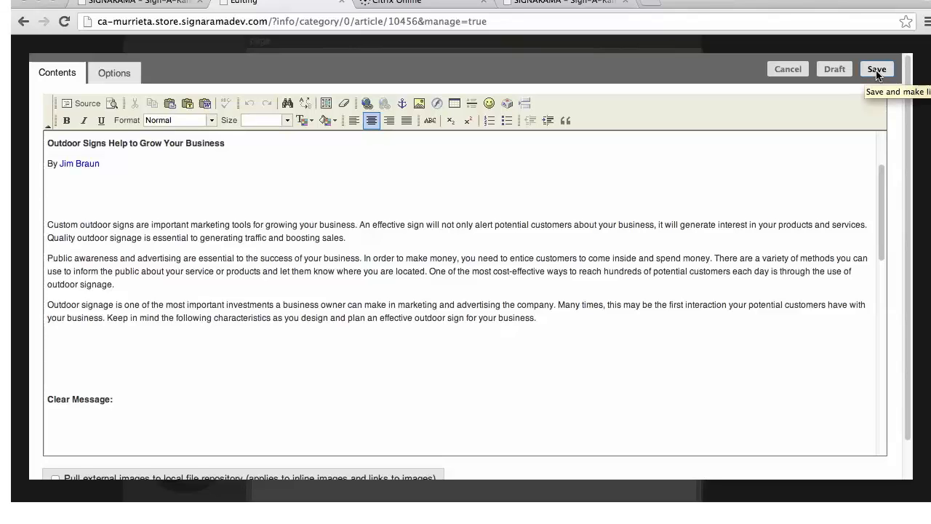
{"action": "left_click", "coordinate": [788, 70]}
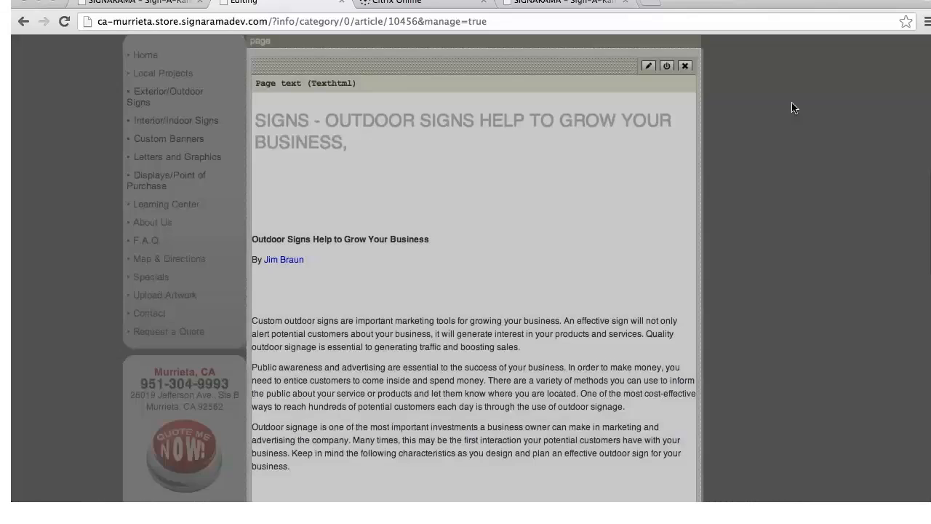
Close the article's layout editor without publishing the draft
{"action": "scroll", "coordinate": [784, 286], "scroll_direction": "up", "scroll_amount": 8}
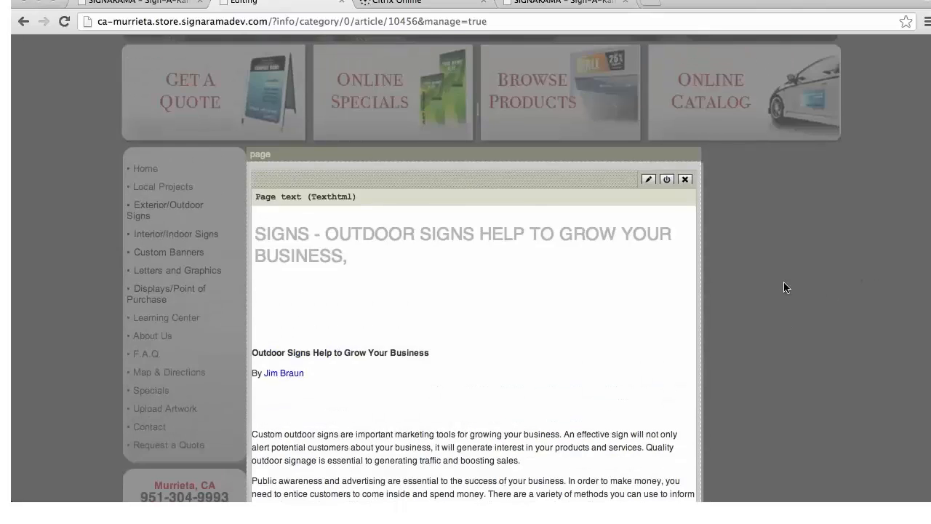
{"action": "scroll", "coordinate": [787, 289], "scroll_direction": "up", "scroll_amount": 2}
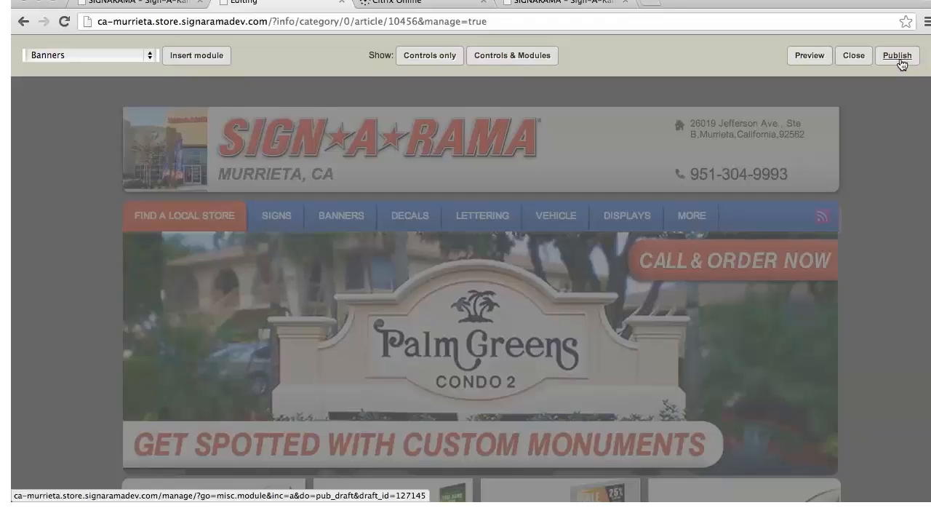
{"action": "left_click", "coordinate": [856, 57]}
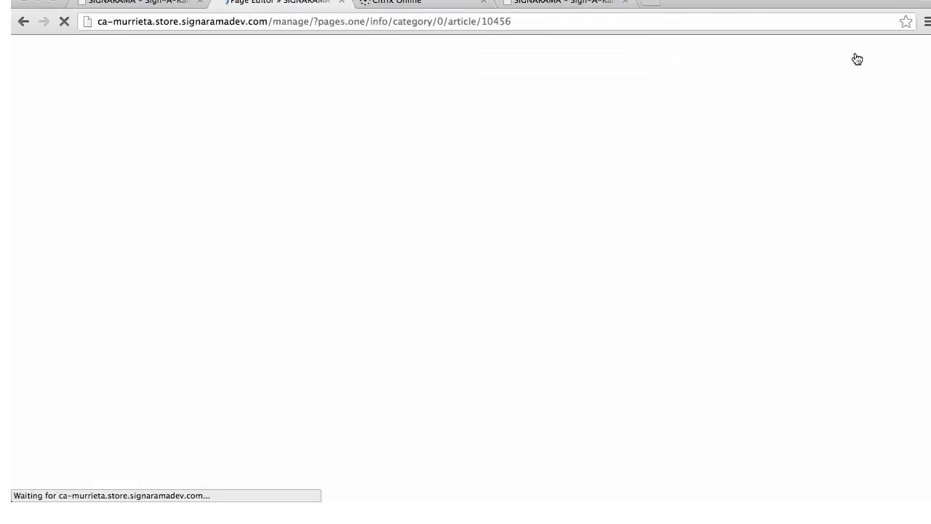
Return to the My Pages list and open the attributes of the "Outdoor Signs Help to Grow Your Business" page
{"action": "mouse_move", "coordinate": [198, 86]}
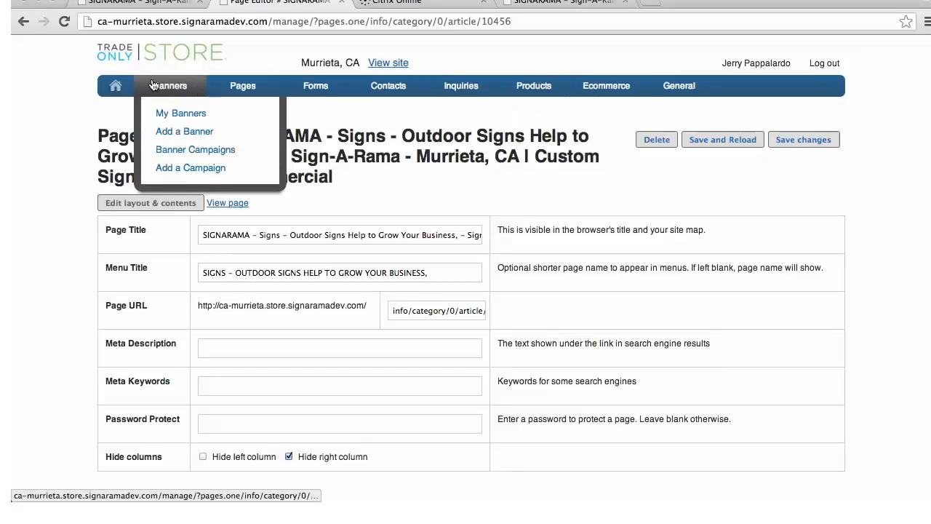
{"action": "mouse_move", "coordinate": [244, 86]}
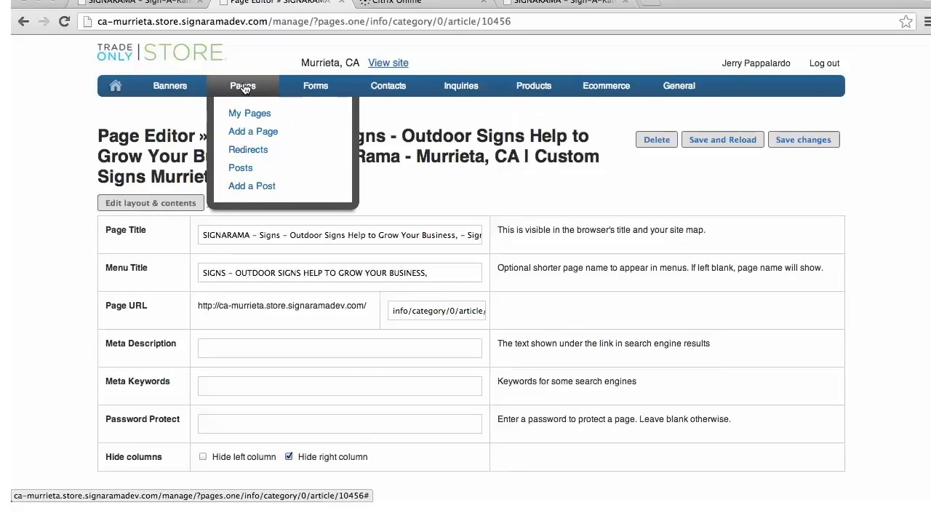
{"action": "left_click", "coordinate": [245, 117]}
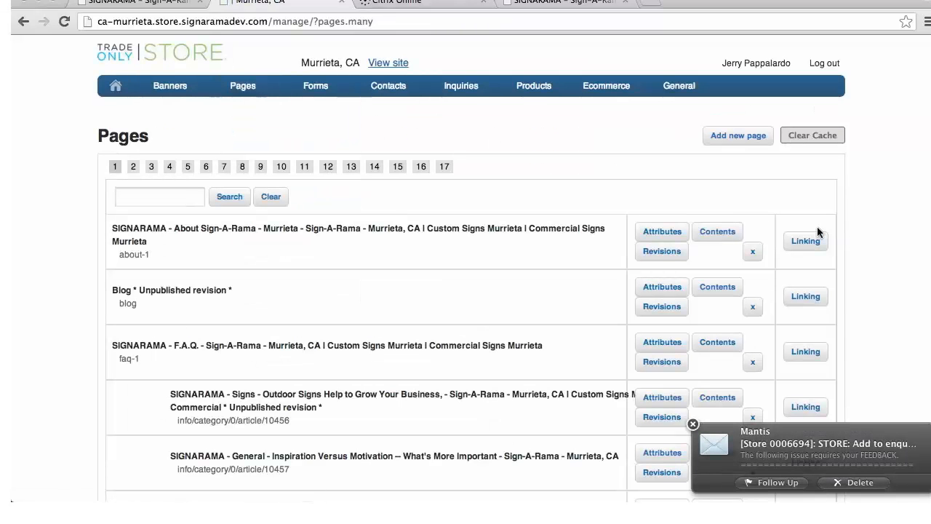
{"action": "scroll", "coordinate": [817, 240], "scroll_direction": "down", "scroll_amount": 3}
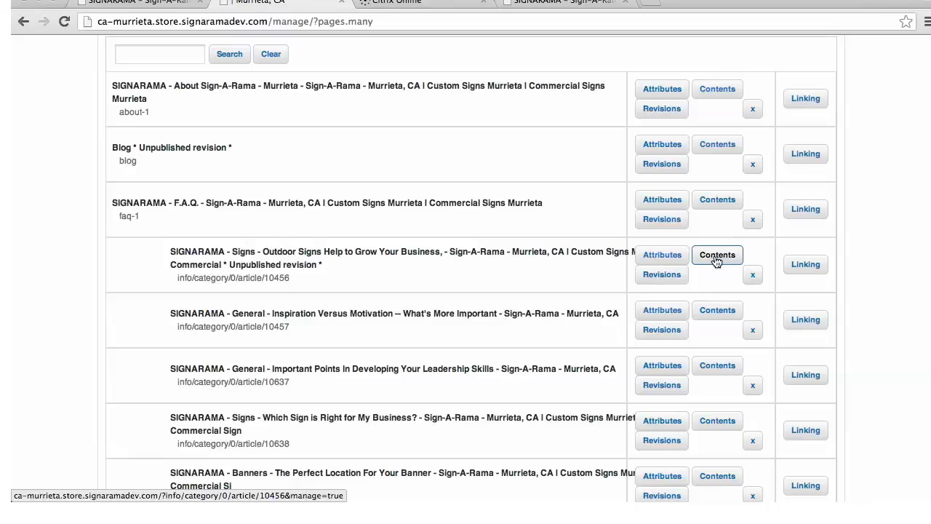
{"action": "left_click", "coordinate": [670, 259]}
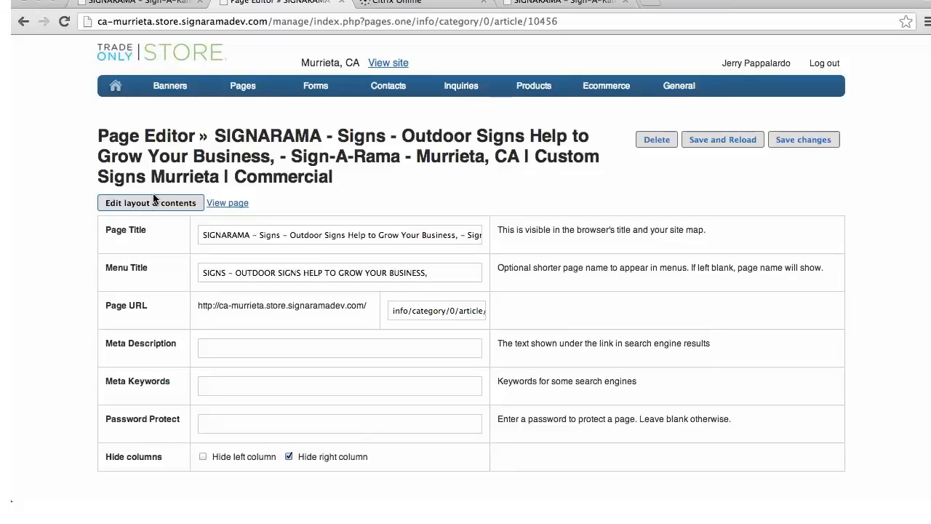
Start adding a new page and enter "Murrieta Custom Signs" as its page title
{"action": "mouse_move", "coordinate": [258, 93]}
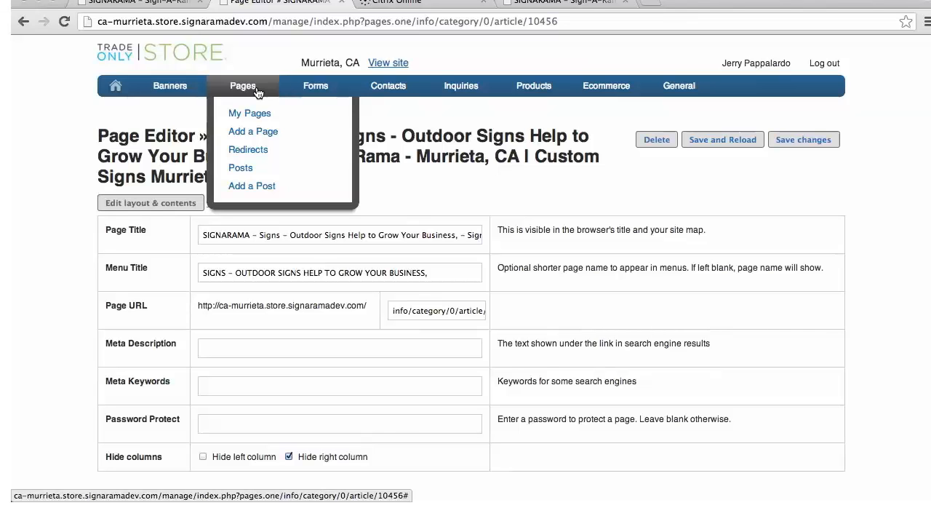
{"action": "left_click", "coordinate": [259, 136]}
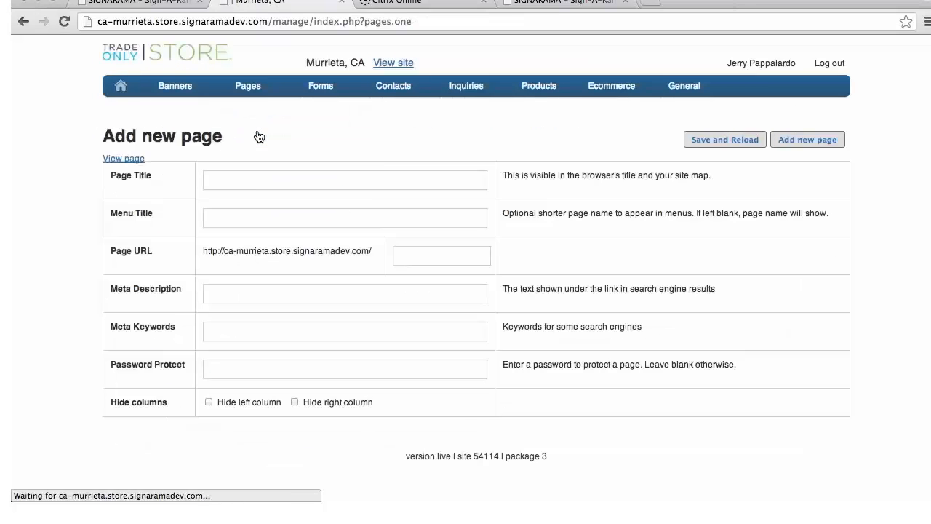
{"action": "left_click", "coordinate": [225, 179]}
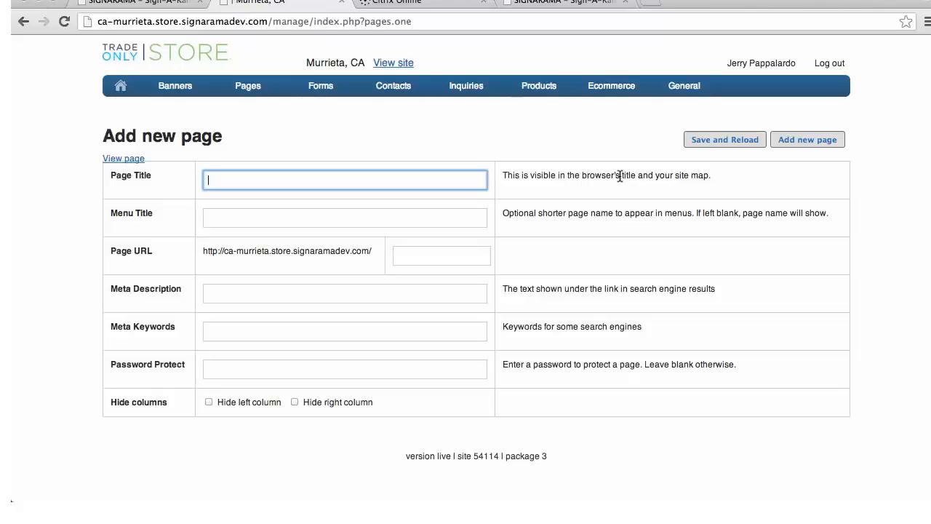
{"action": "type", "text": "Murriet"}
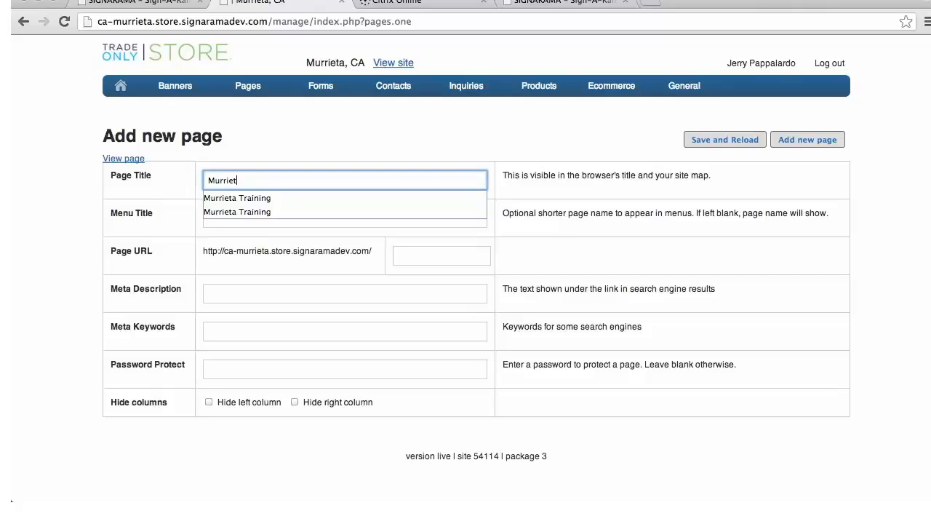
{"action": "type", "text": "a Cust"}
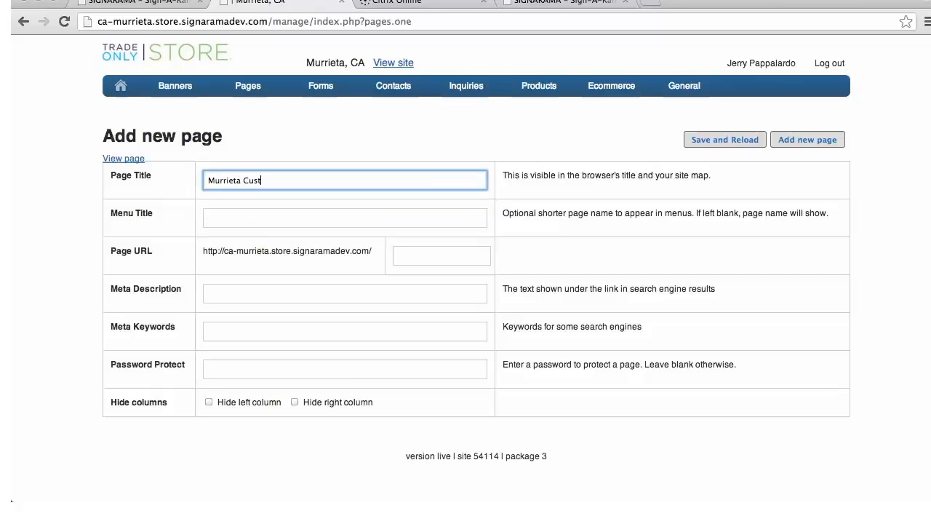
{"action": "type", "text": "om Signs"}
Enter "Murrieta Custom Signs" as the new page's menu title
{"action": "left_click", "coordinate": [214, 218]}
{"action": "type", "text": "Mu"}
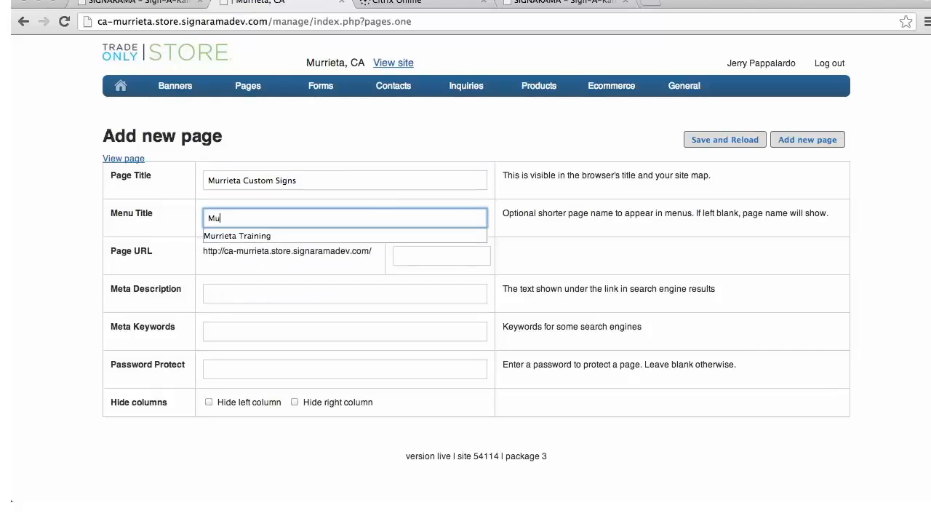
{"action": "type", "text": "rrieta Custom "}
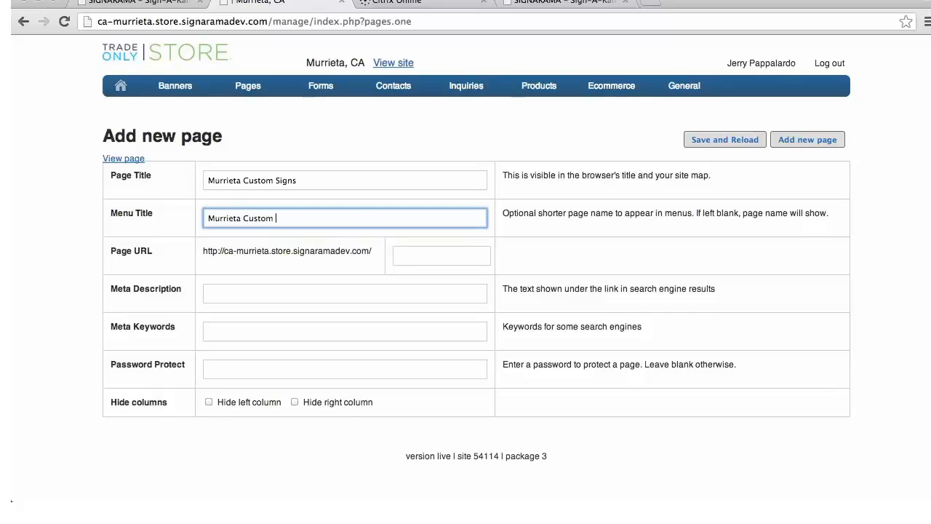
{"action": "type", "text": "Signs"}
Set the new page's URL ending to "murrieta-custom-signs"
{"action": "left_click", "coordinate": [415, 256]}
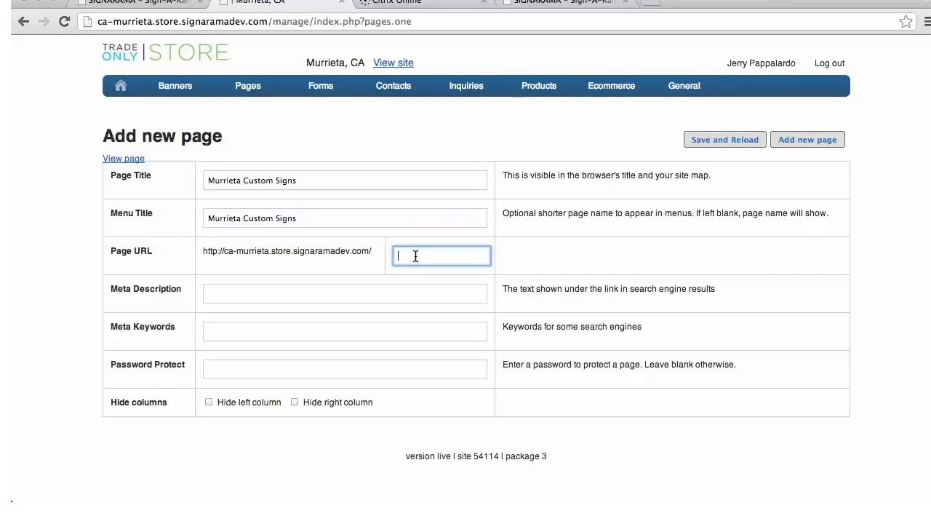
{"action": "type", "text": "murri"}
{"action": "type", "text": "et"}
{"action": "type", "text": "s"}
{"action": "type", "text": "-custom"}
{"action": "type", "text": "-signs"}
{"action": "left_click", "coordinate": [433, 256]}
{"action": "key", "text": "BackSpace"}
{"action": "type", "text": "a"}
Enter the meta description "Custom banners, wood and outdoor signs created by Signarama Murrieta, Ca." for the new page
{"action": "left_click", "coordinate": [349, 295]}
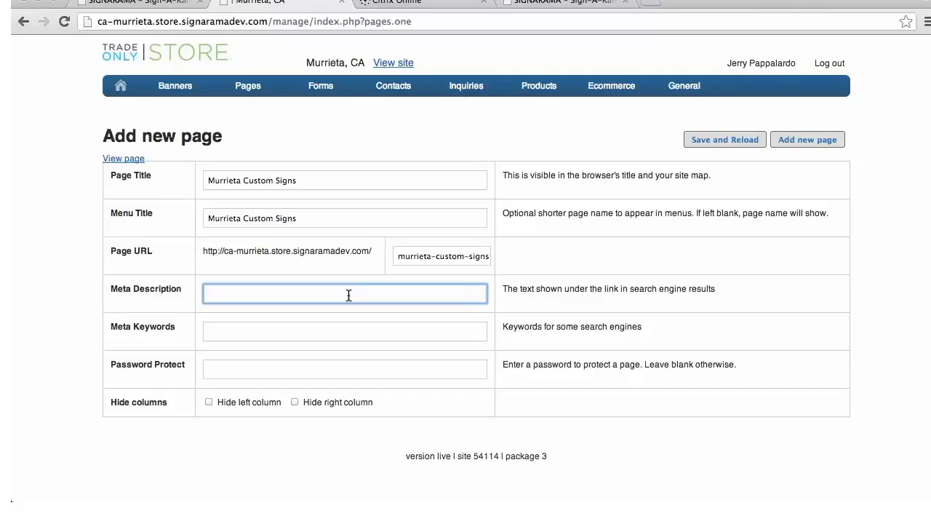
{"action": "type", "text": "Custom baners, wood and outdoor sig"}
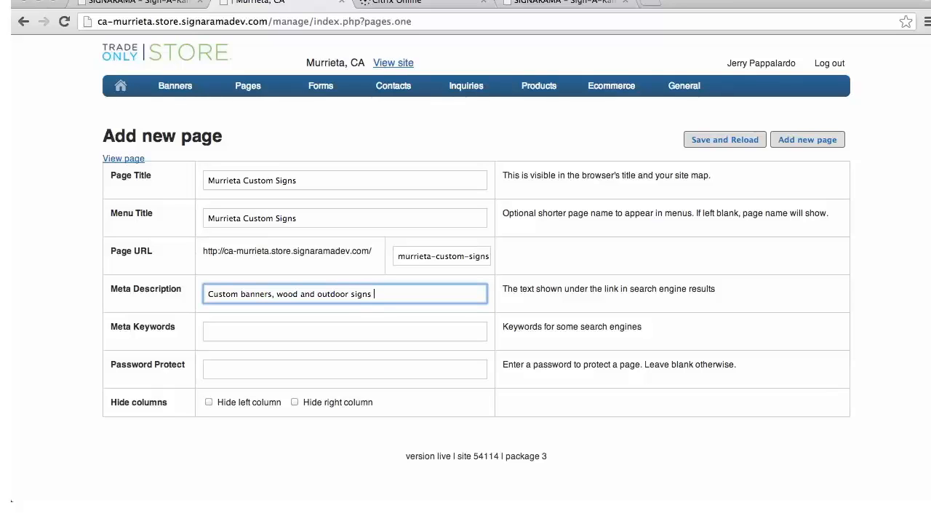
{"action": "type", "text": "ns created by signarama Murrieta, C"}
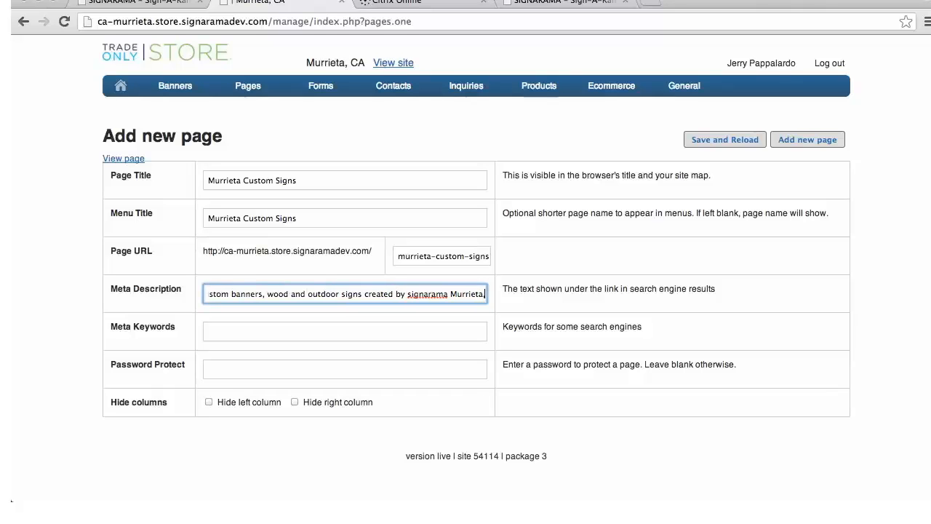
{"action": "type", "text": "a"}
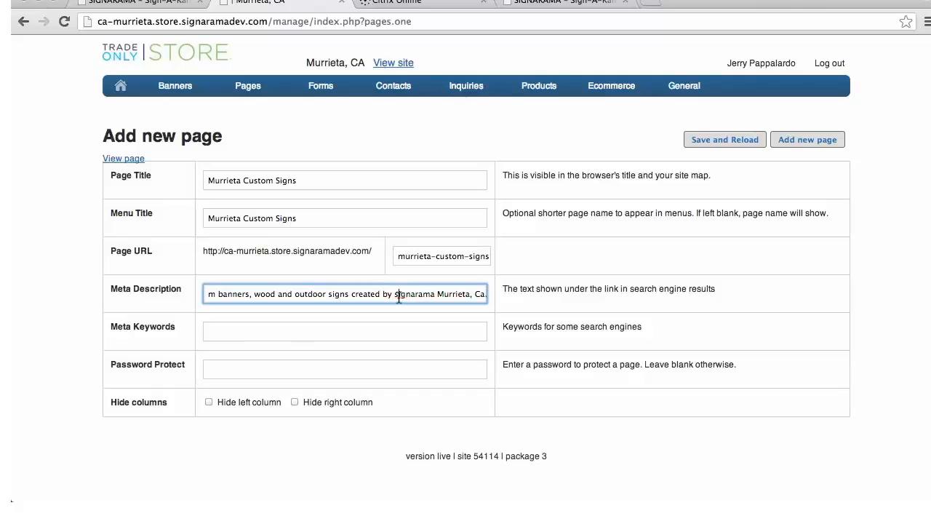
{"action": "type", "text": "."}
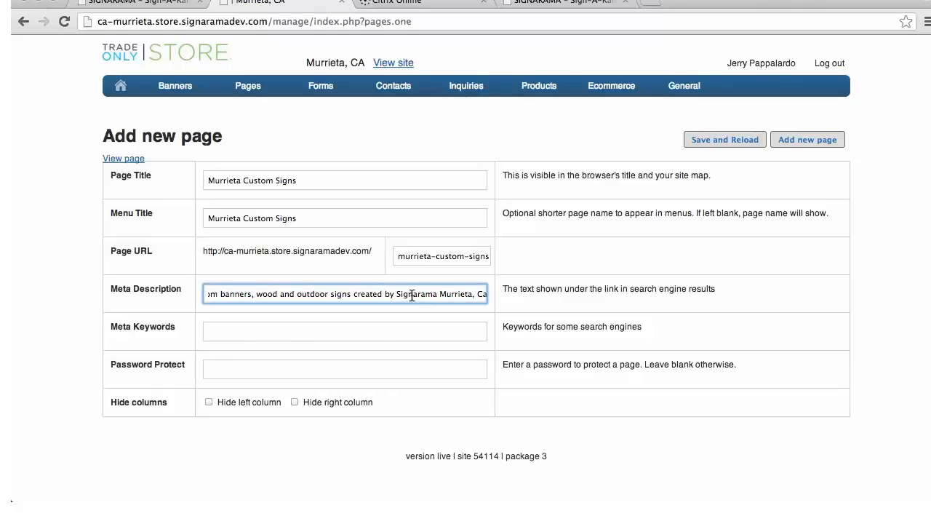
Enter the meta keywords "banners, wood, vinyl, outdoor signs, indoor signs, Murrieta, CA." for the new page
{"action": "left_click", "coordinate": [337, 322]}
{"action": "type", "text": "ba"}
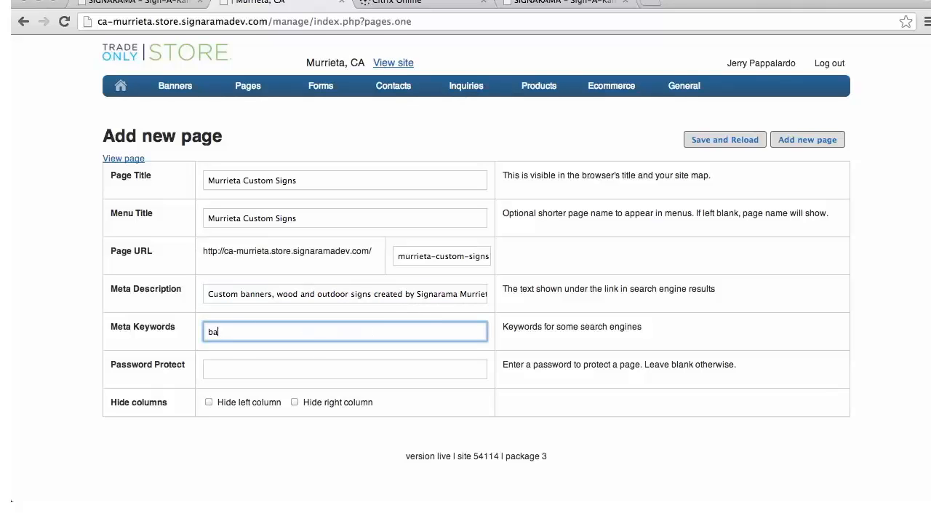
{"action": "type", "text": "nners, wood, vinyl, outdoor signs, indoor signs, Murrieta, CA."}
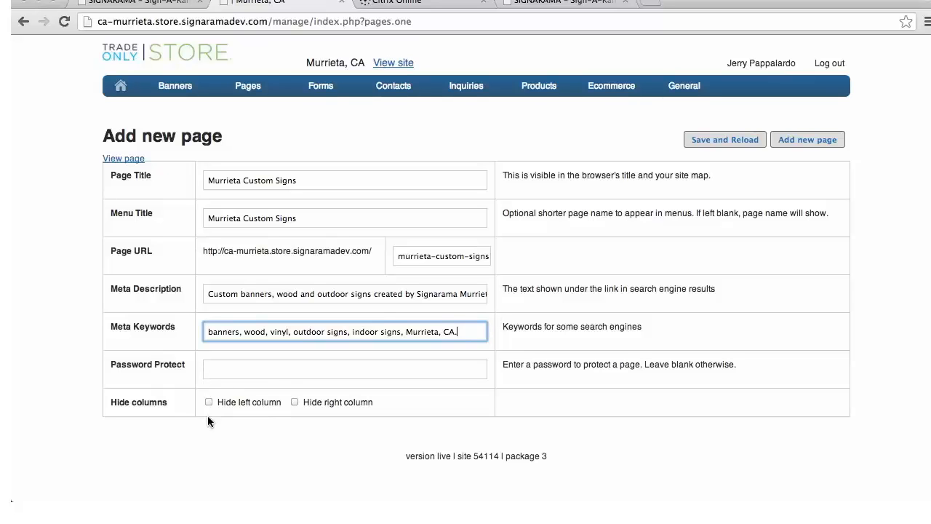
Hide the right column on the Murrieta Custom Signs page and add the page to the site
{"action": "left_click", "coordinate": [296, 401]}
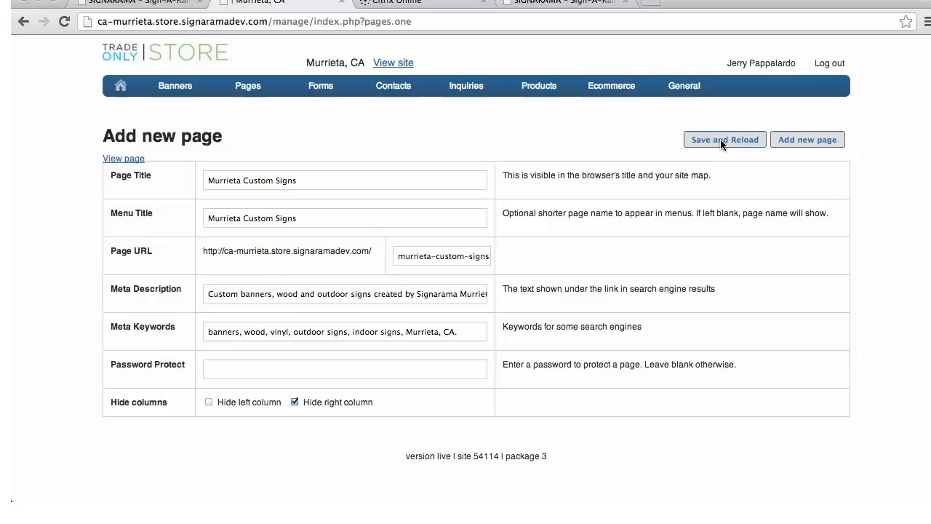
{"action": "left_click", "coordinate": [795, 140]}
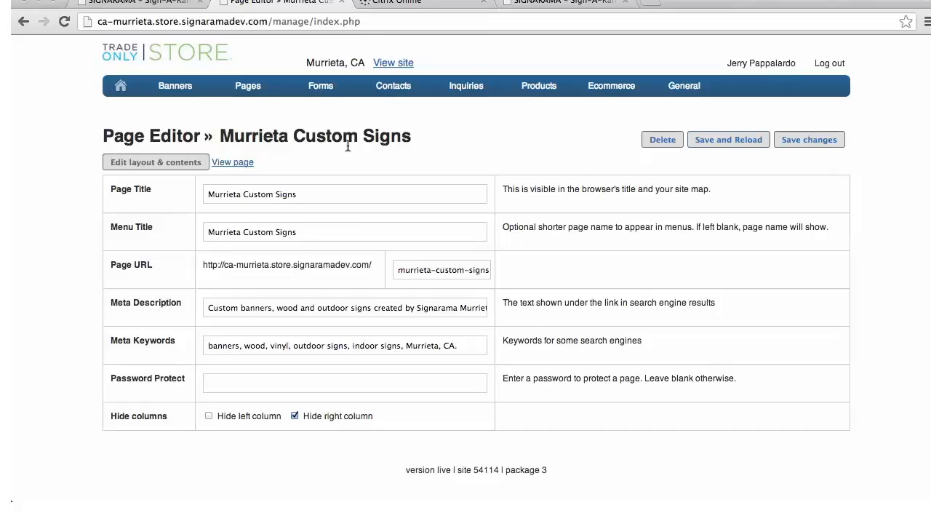
Open the new page's layout and contents, dismiss the local mode notice and open the Page text module for editing
{"action": "left_click", "coordinate": [180, 165]}
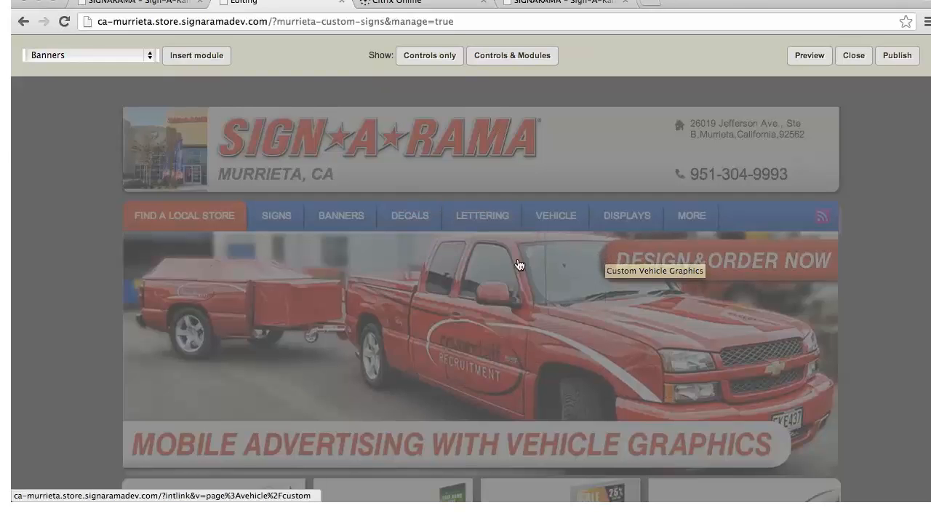
{"action": "scroll", "coordinate": [633, 258], "scroll_direction": "down", "scroll_amount": 4}
{"action": "scroll", "coordinate": [638, 260], "scroll_direction": "down", "scroll_amount": 5}
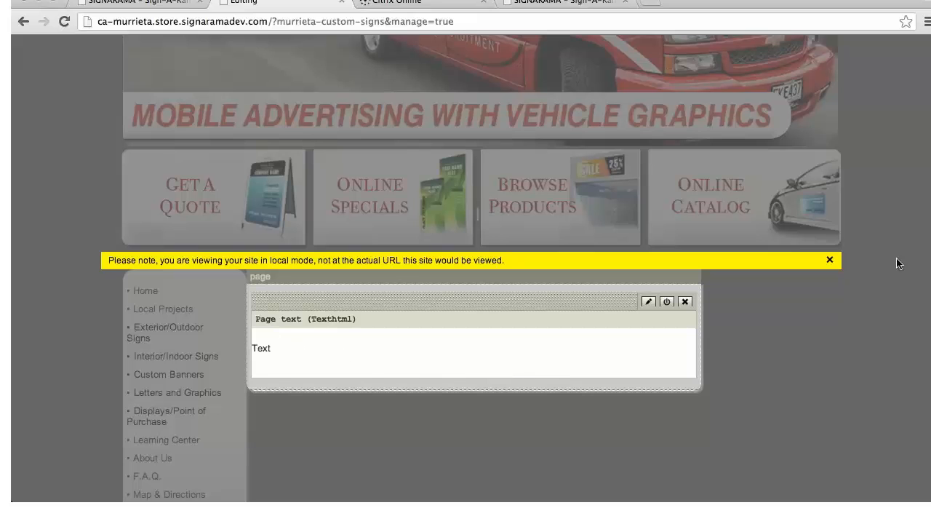
{"action": "left_click", "coordinate": [830, 260]}
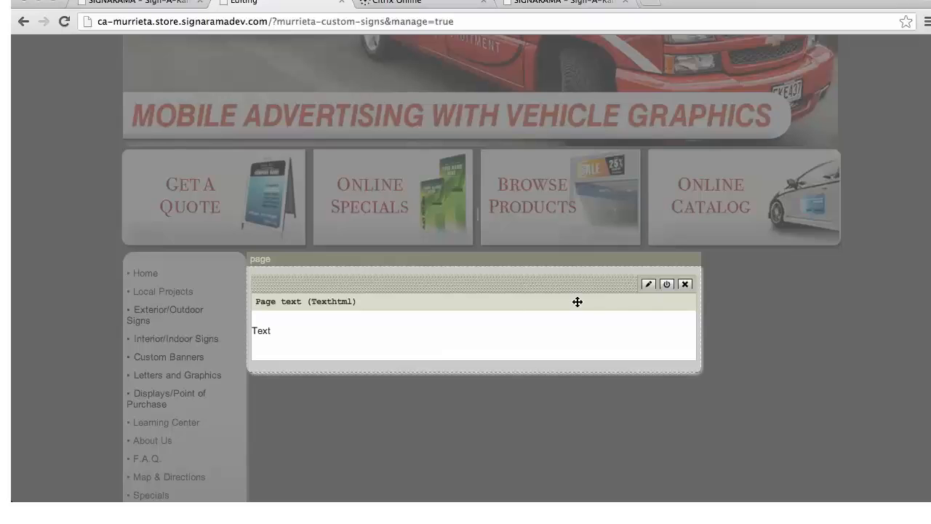
{"action": "left_click", "coordinate": [648, 285]}
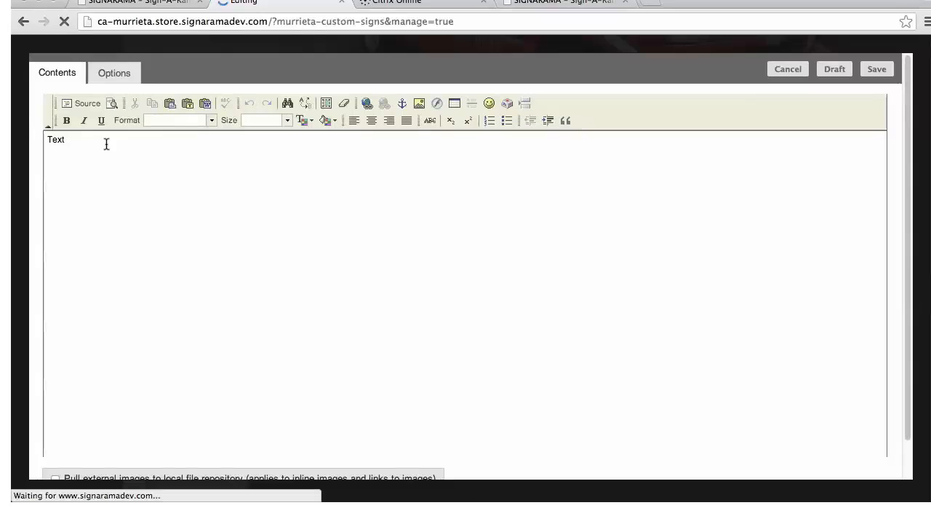
Replace the placeholder text in the Page text module with "Custom Signs"
{"action": "left_click", "coordinate": [87, 143]}
{"action": "key", "text": "BackSpace"}
{"action": "key", "text": "BackSpace"}
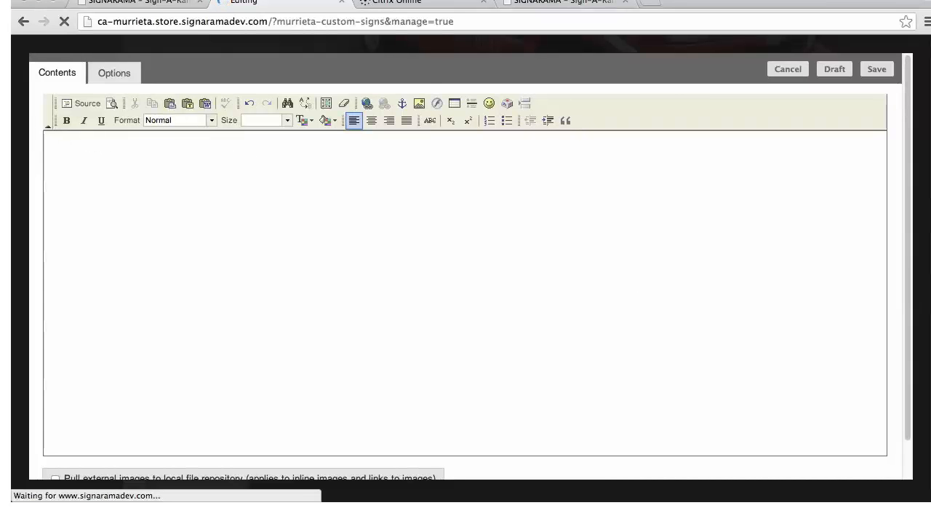
{"action": "type", "text": "Custom "}
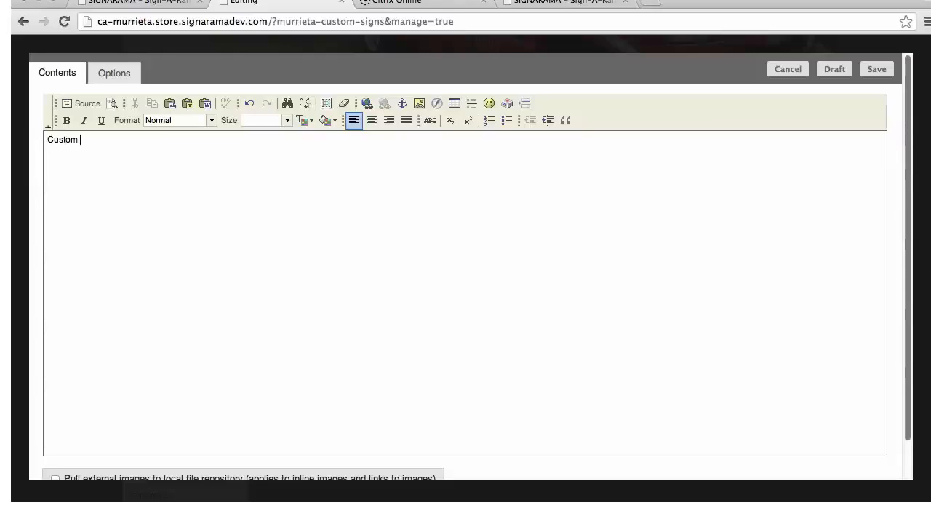
{"action": "type", "text": "Signs"}
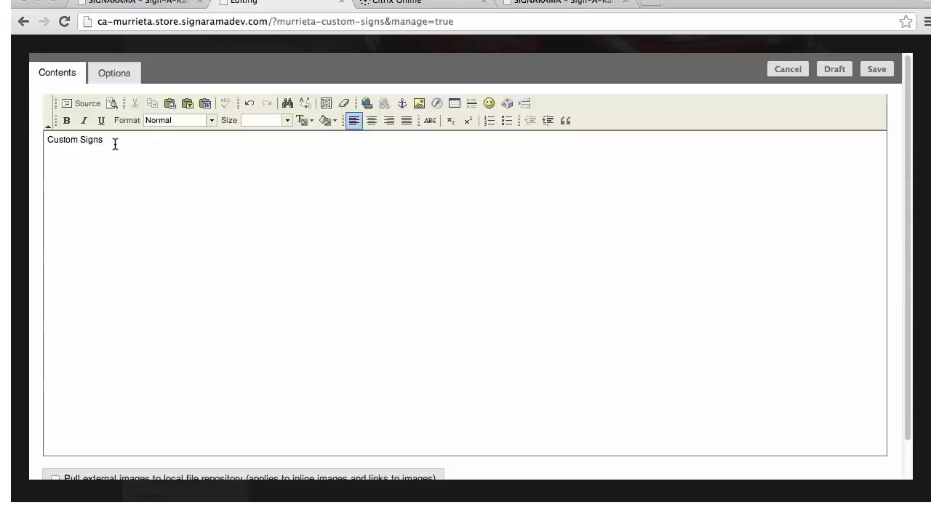
Format "Custom Signs" as bold Heading 1 and start a normal line below it
{"action": "left_click_drag", "start_coordinate": [114, 141], "coordinate": [36, 142]}
{"action": "left_click", "coordinate": [66, 122]}
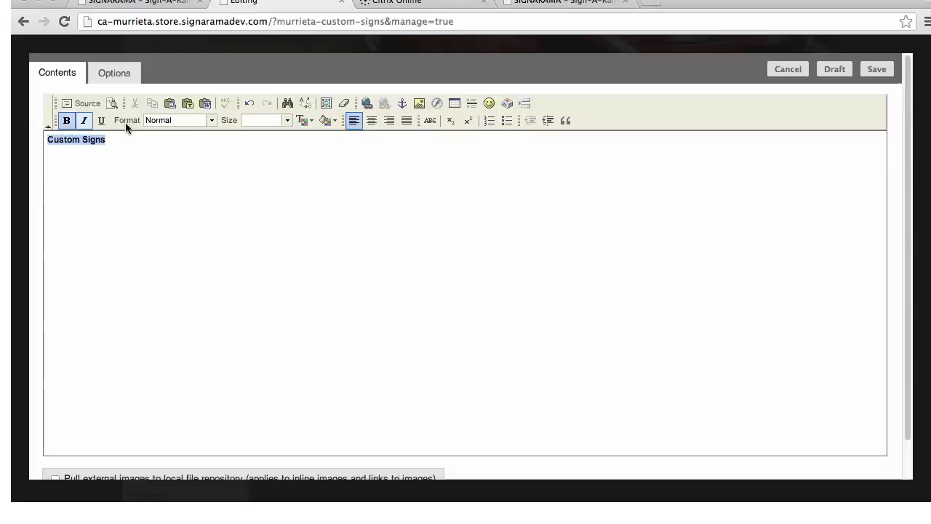
{"action": "left_click", "coordinate": [210, 120]}
{"action": "left_click", "coordinate": [209, 154]}
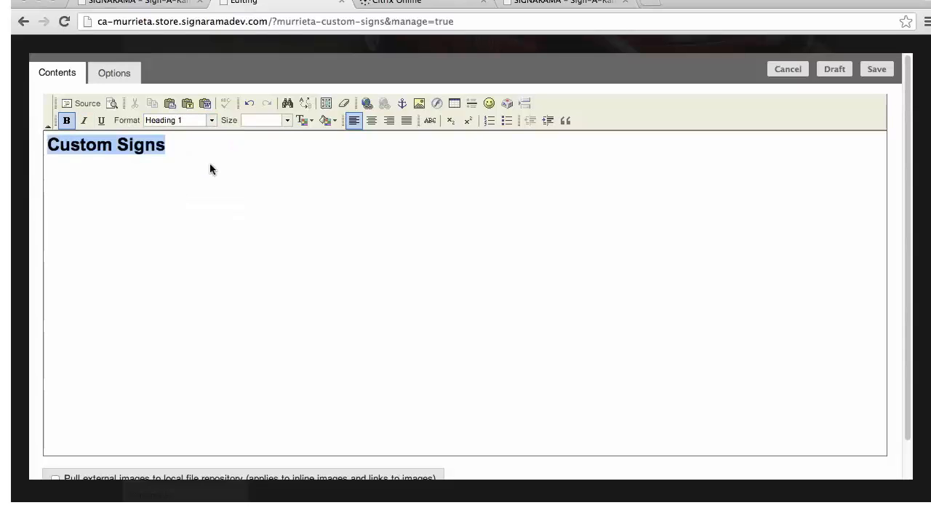
{"action": "left_click", "coordinate": [141, 168]}
{"action": "key", "text": "Return"}
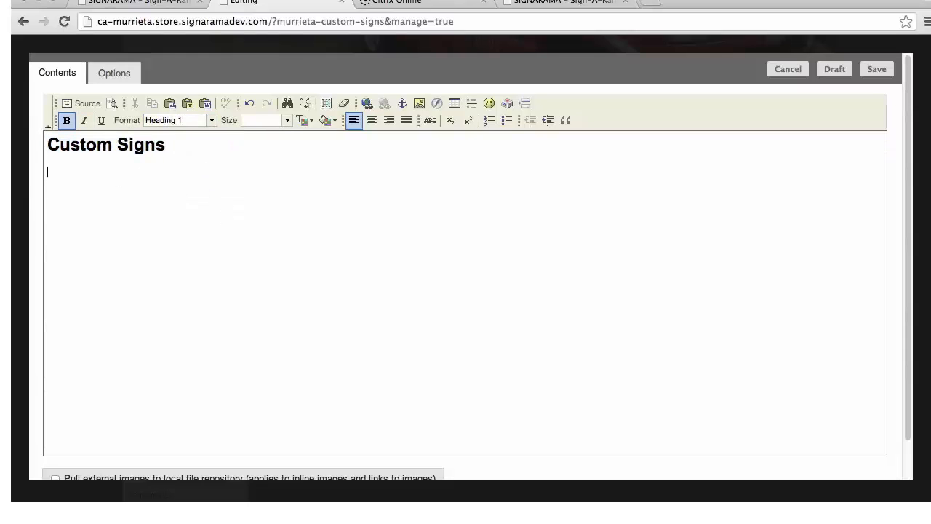
{"action": "key", "text": "BackSpace"}
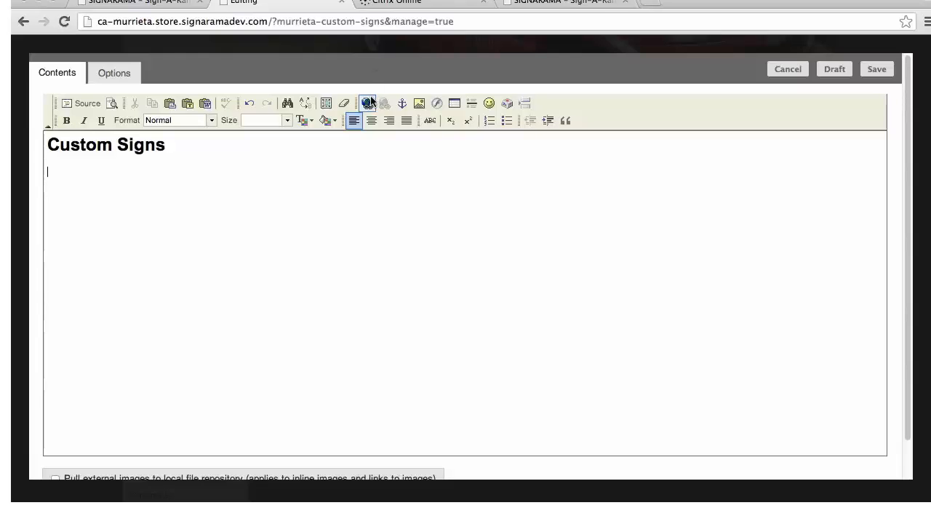
Insert the server image catcherindex.jpg below the Custom Signs heading
{"action": "left_click", "coordinate": [419, 103]}
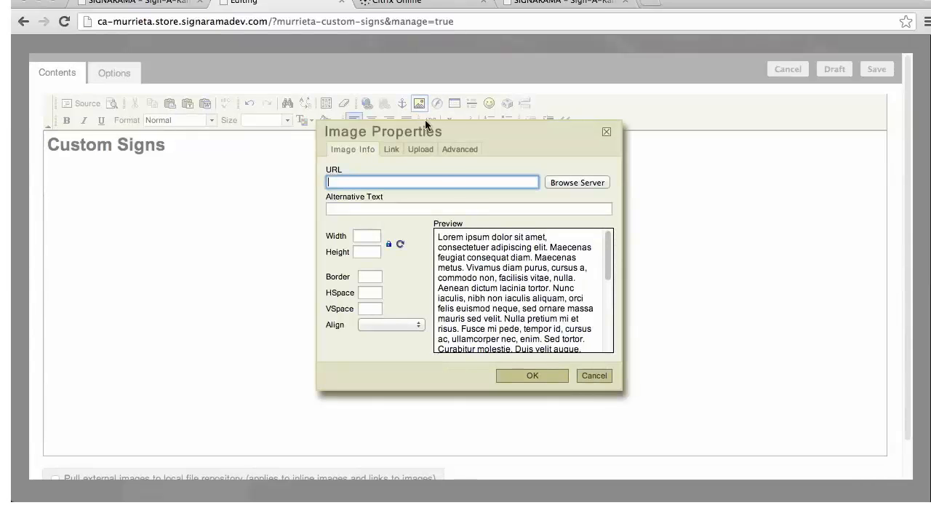
{"action": "left_click", "coordinate": [571, 182]}
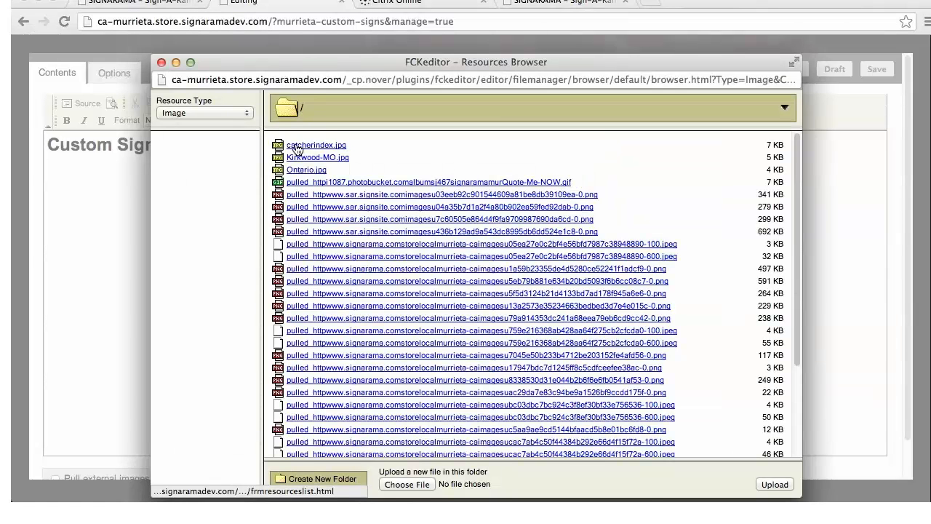
{"action": "left_click", "coordinate": [305, 146]}
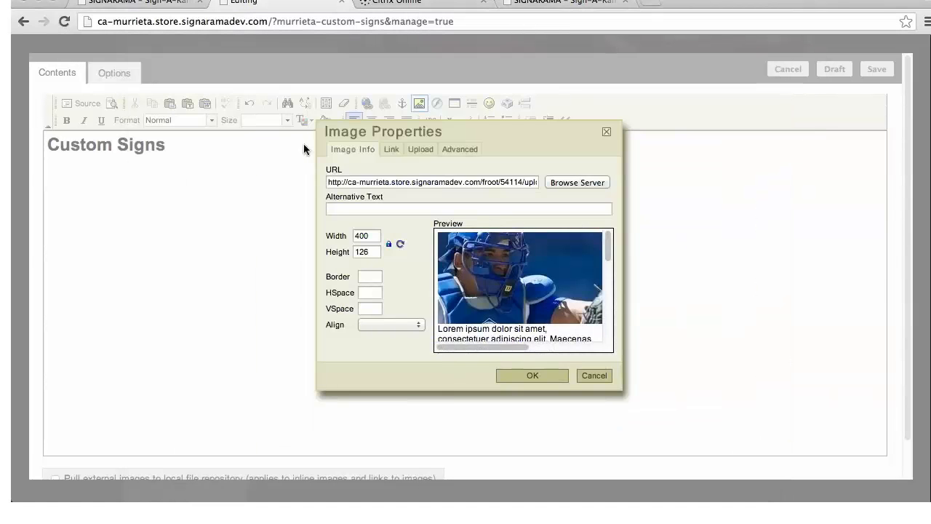
{"action": "left_click", "coordinate": [546, 375]}
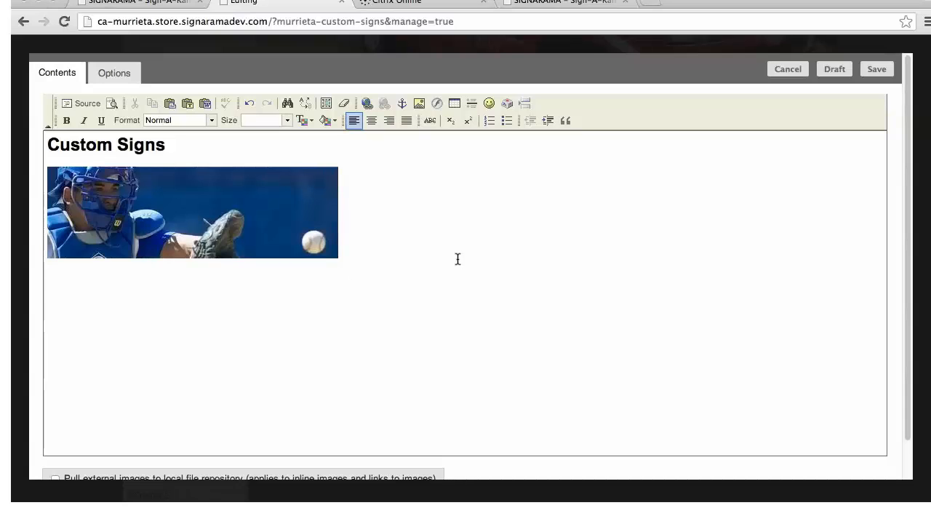
Examine the link types available for the catcher image, including the E-Mail link fields, and leave without adding a link
{"action": "left_click", "coordinate": [210, 211]}
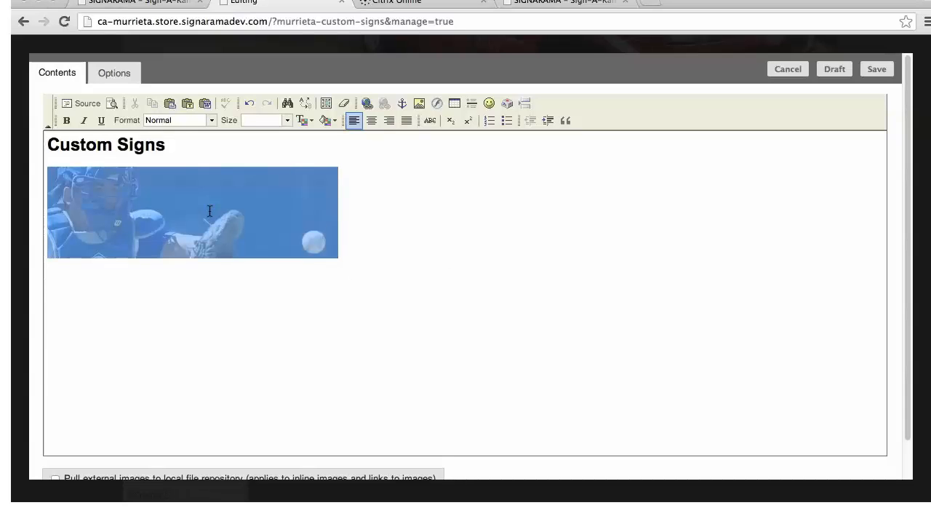
{"action": "left_click", "coordinate": [368, 103]}
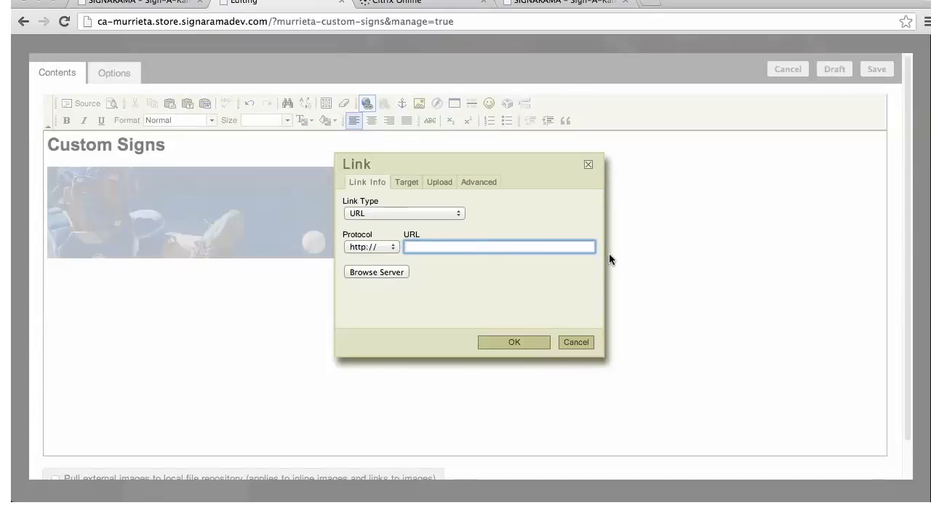
{"action": "left_click", "coordinate": [456, 213]}
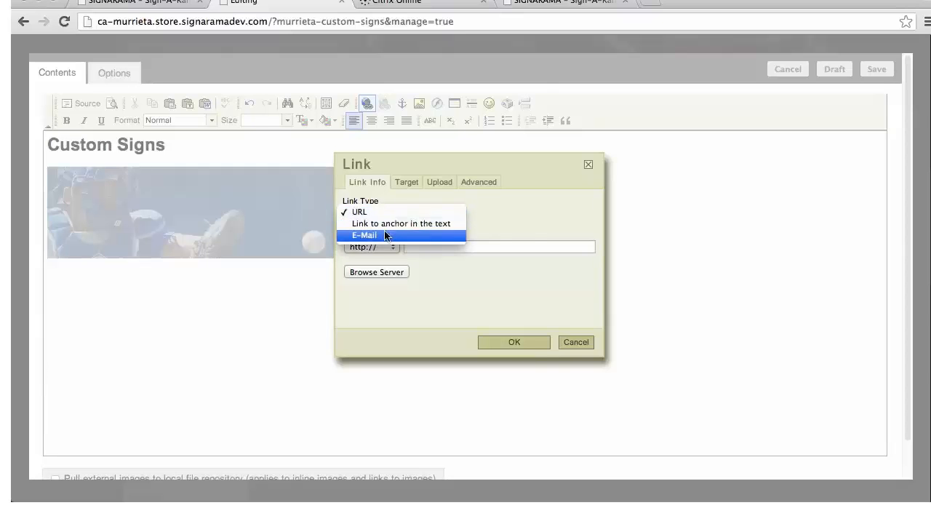
{"action": "left_click", "coordinate": [527, 220]}
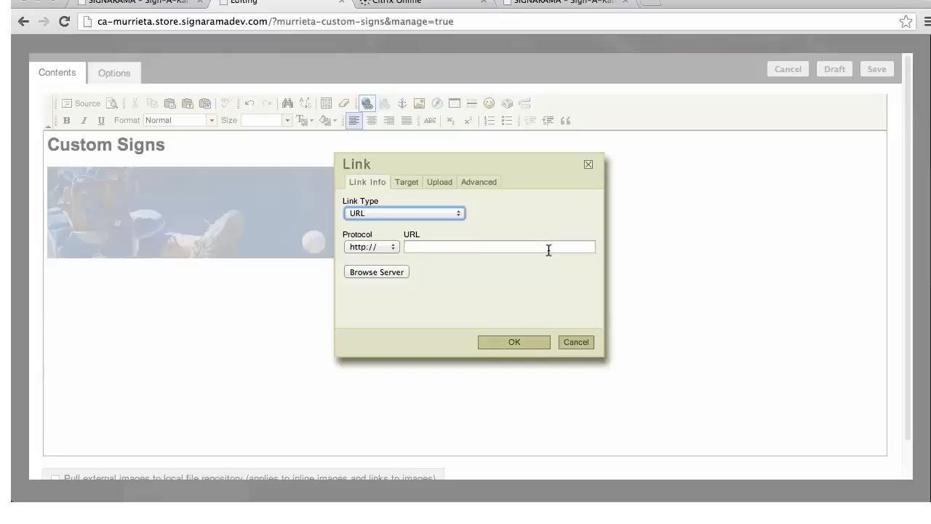
{"action": "left_click", "coordinate": [459, 213]}
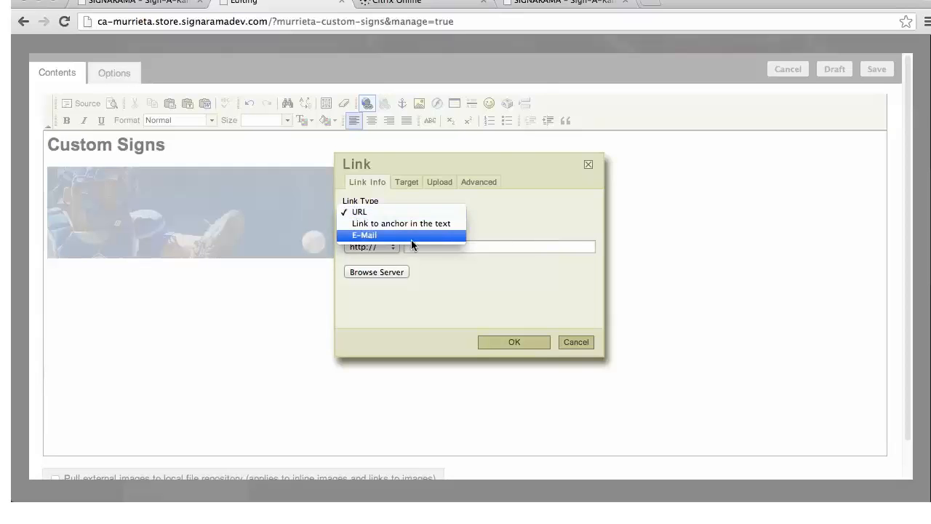
{"action": "left_click", "coordinate": [412, 242]}
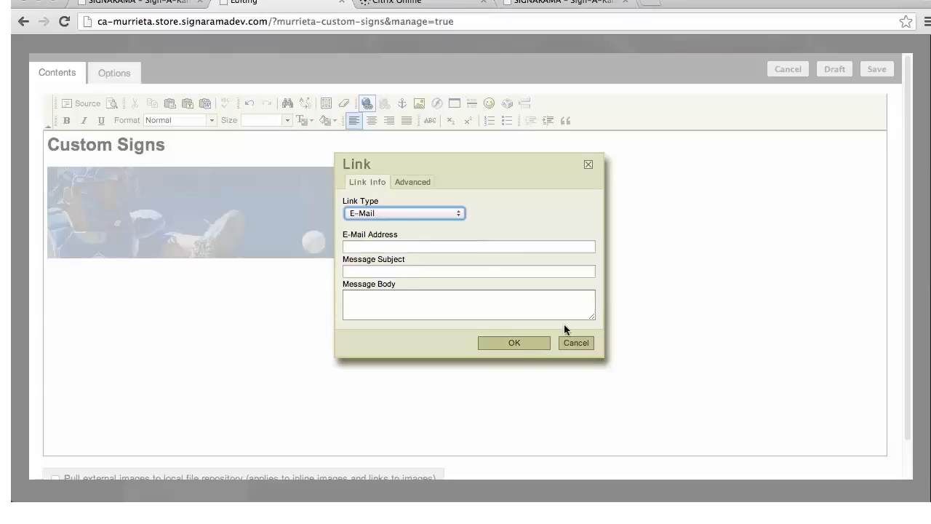
{"action": "left_click", "coordinate": [586, 343]}
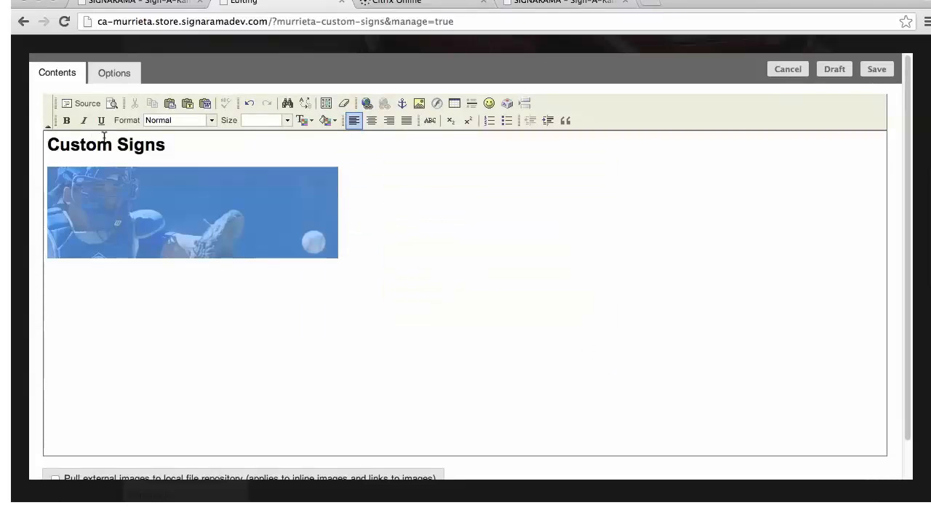
Examine the link target choices for the Custom Signs heading and leave without adding a link
{"action": "left_click", "coordinate": [184, 150]}
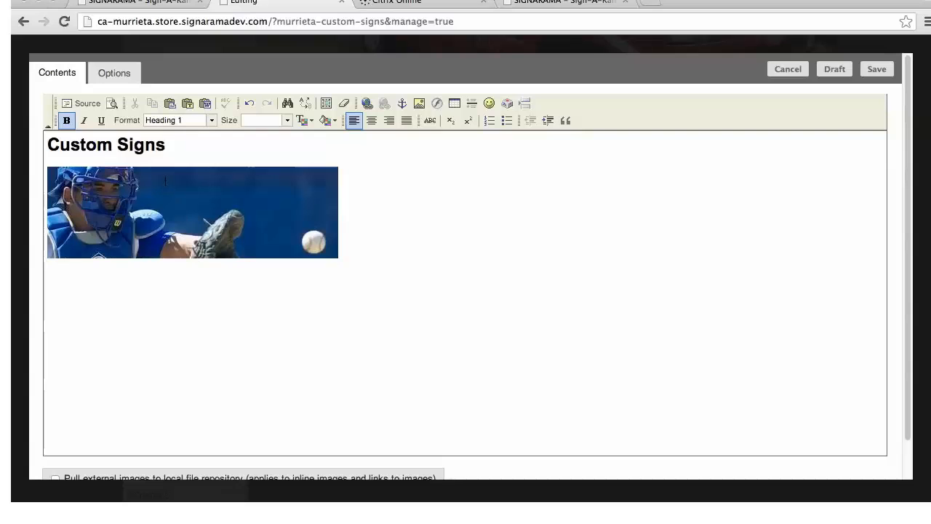
{"action": "left_click_drag", "start_coordinate": [165, 145], "coordinate": [51, 148]}
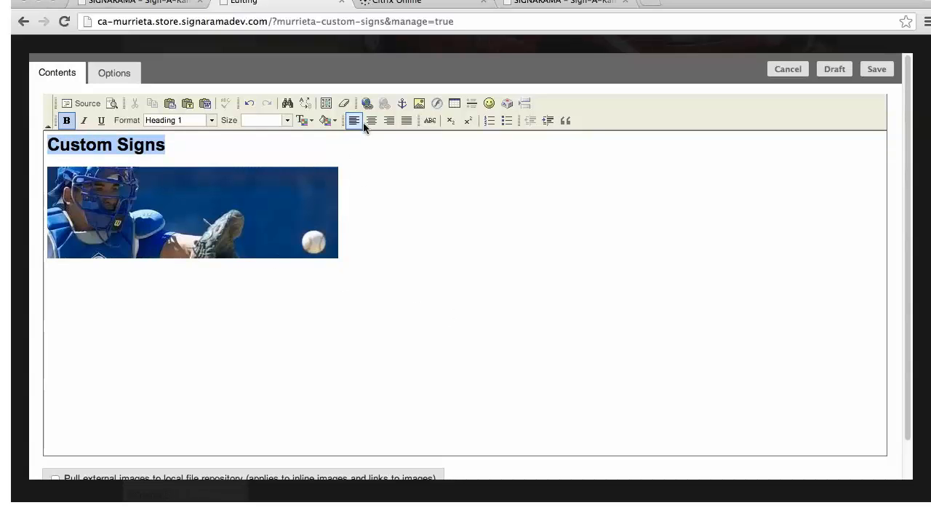
{"action": "left_click", "coordinate": [367, 106]}
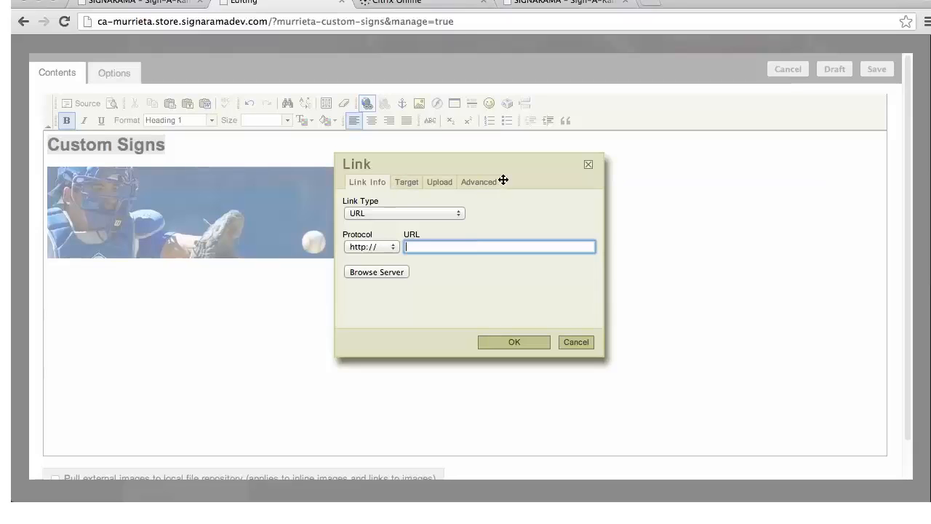
{"action": "left_click", "coordinate": [403, 183]}
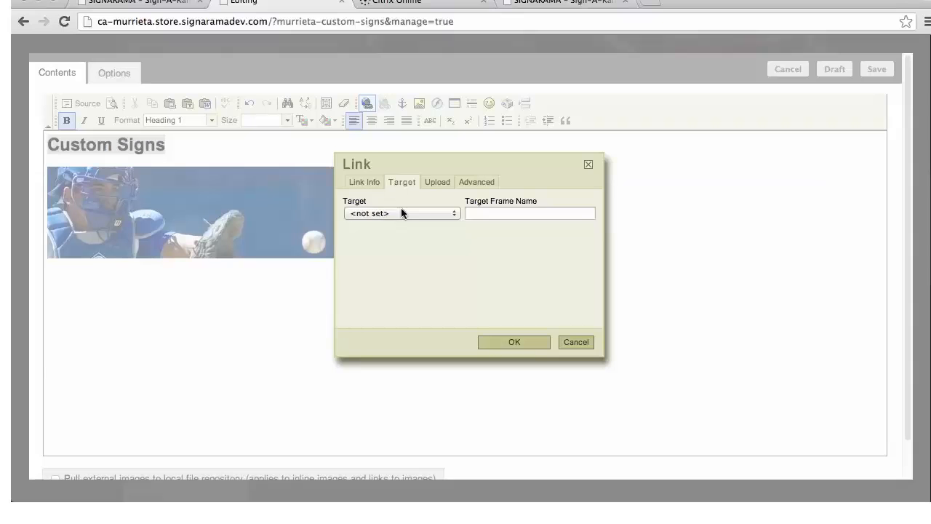
{"action": "left_click", "coordinate": [453, 214]}
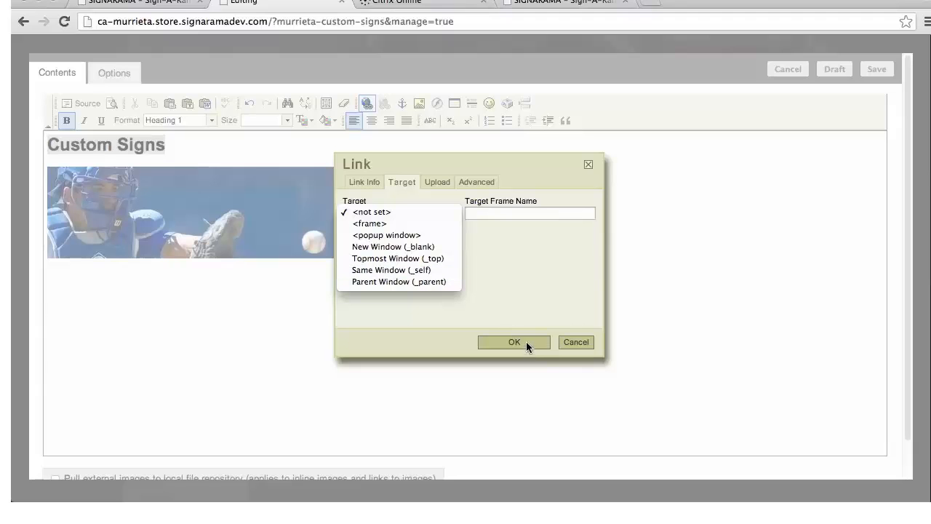
{"action": "left_click", "coordinate": [576, 342]}
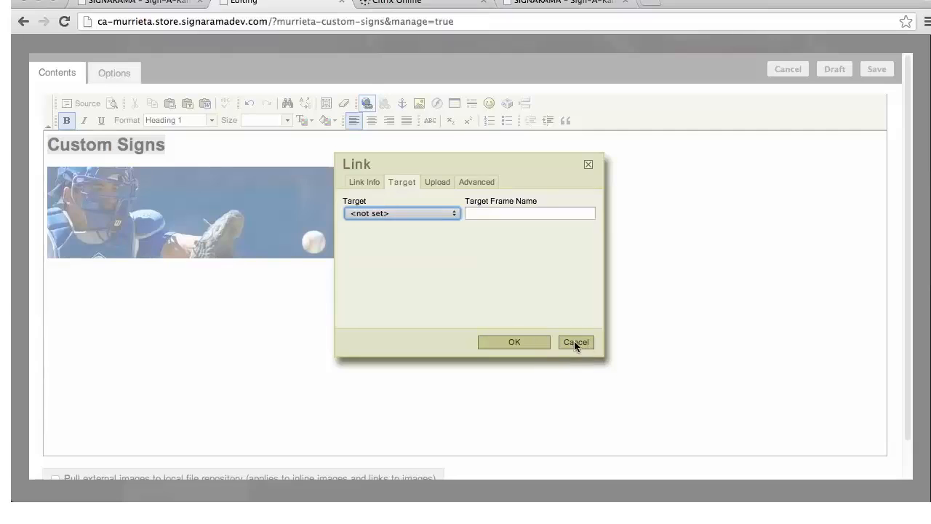
{"action": "left_click", "coordinate": [576, 342]}
Save the Page text module with the Custom Signs heading and catcher image
{"action": "left_click", "coordinate": [501, 390]}
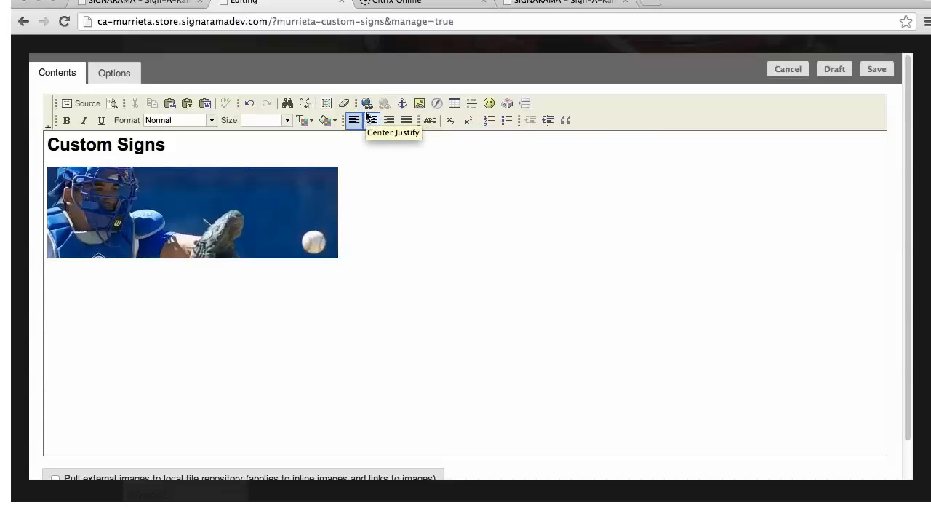
{"action": "left_click", "coordinate": [880, 71]}
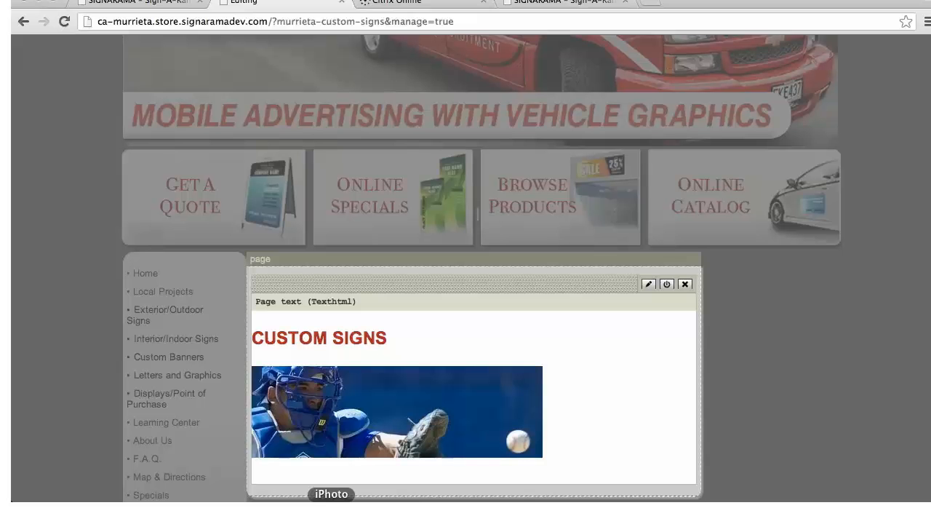
Insert a Google Map module into the Murrieta Custom Signs page
{"action": "scroll", "coordinate": [433, 266], "scroll_direction": "up", "scroll_amount": 6}
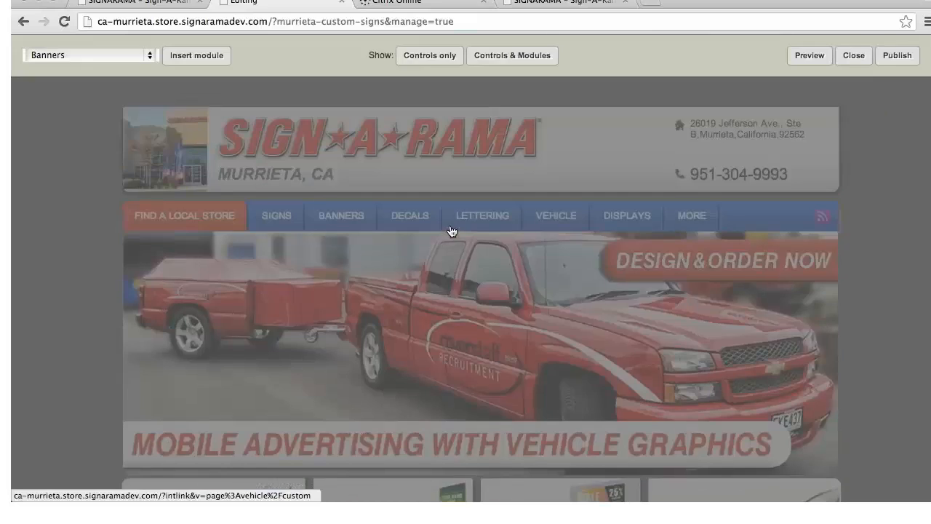
{"action": "left_click", "coordinate": [151, 59]}
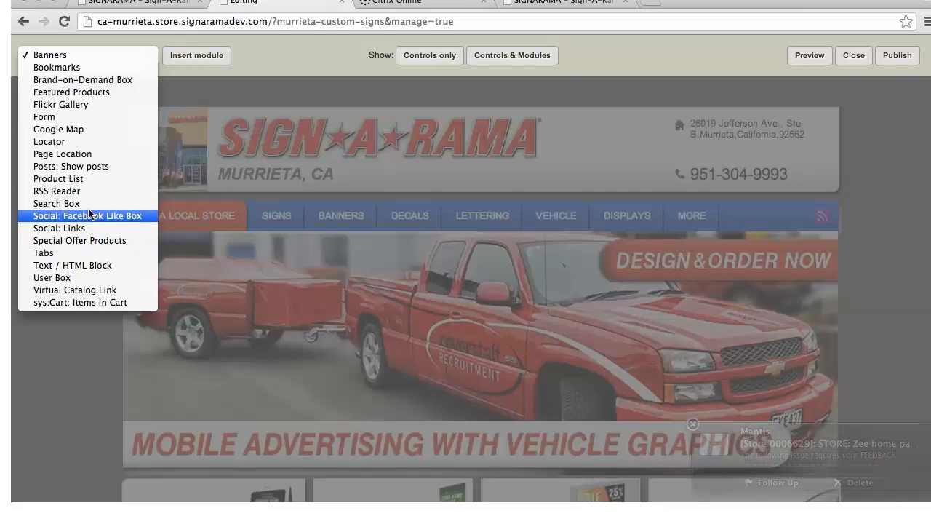
{"action": "left_click", "coordinate": [78, 129]}
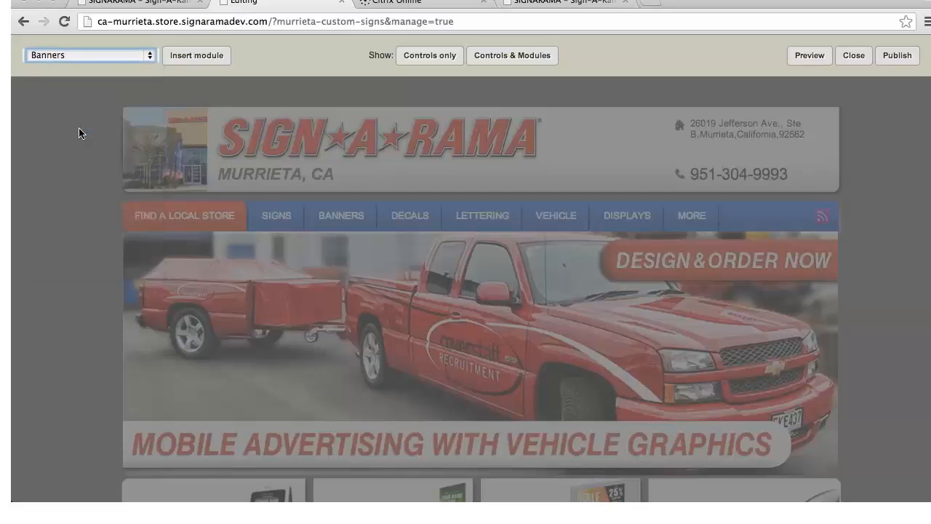
{"action": "left_click", "coordinate": [211, 60]}
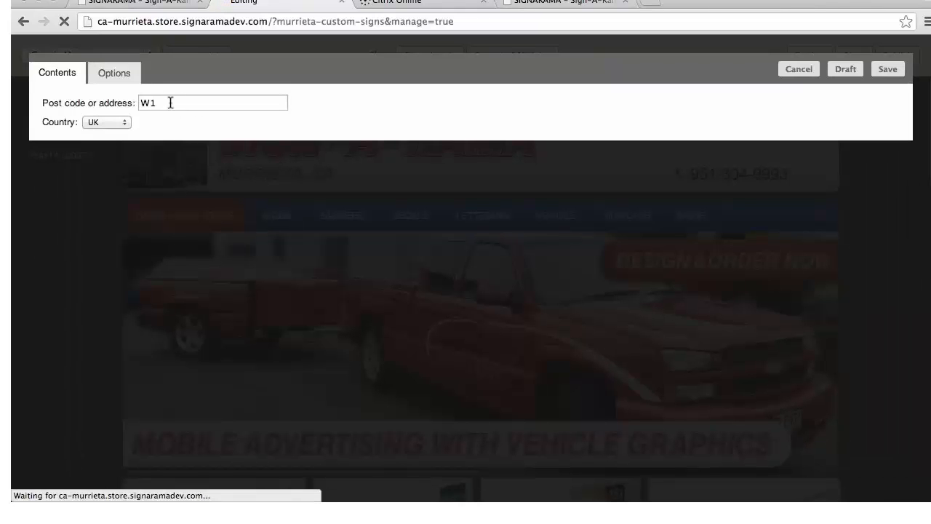
Enter the street address for the Google Map module, set its country to USA, and save the module
{"action": "left_click_drag", "start_coordinate": [170, 102], "coordinate": [141, 103]}
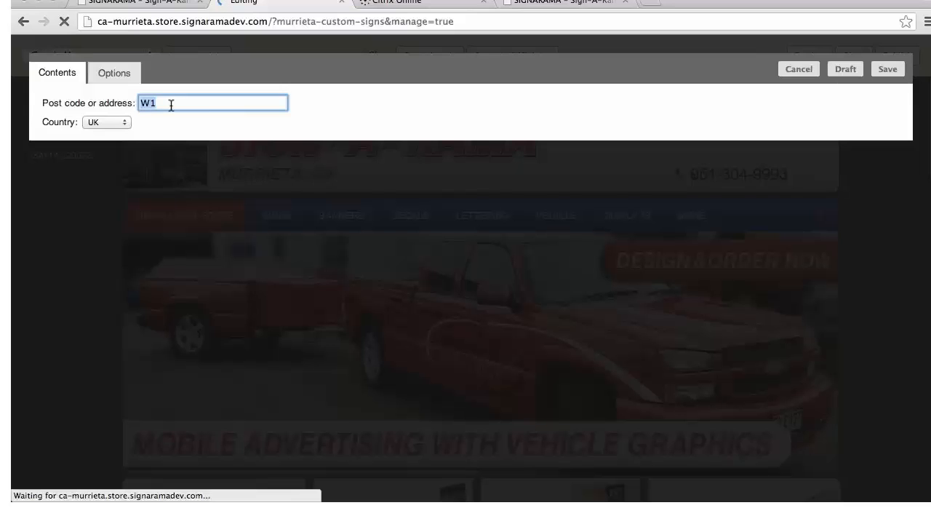
{"action": "type", "text": "8266"}
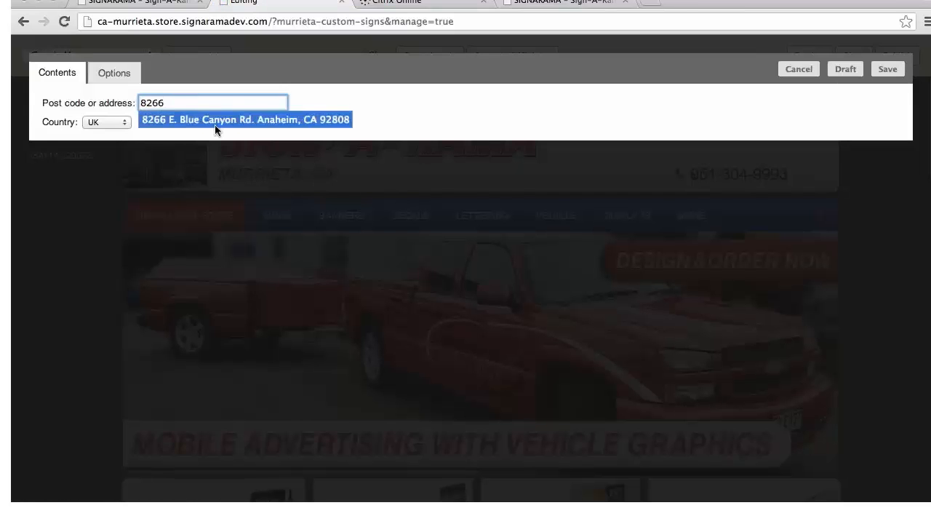
{"action": "left_click", "coordinate": [217, 122]}
{"action": "left_click", "coordinate": [125, 122]}
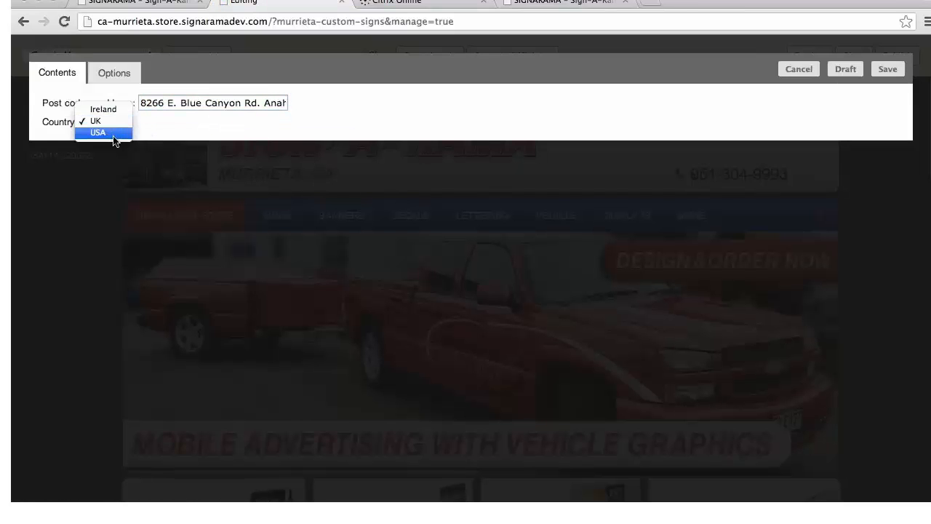
{"action": "left_click", "coordinate": [120, 135]}
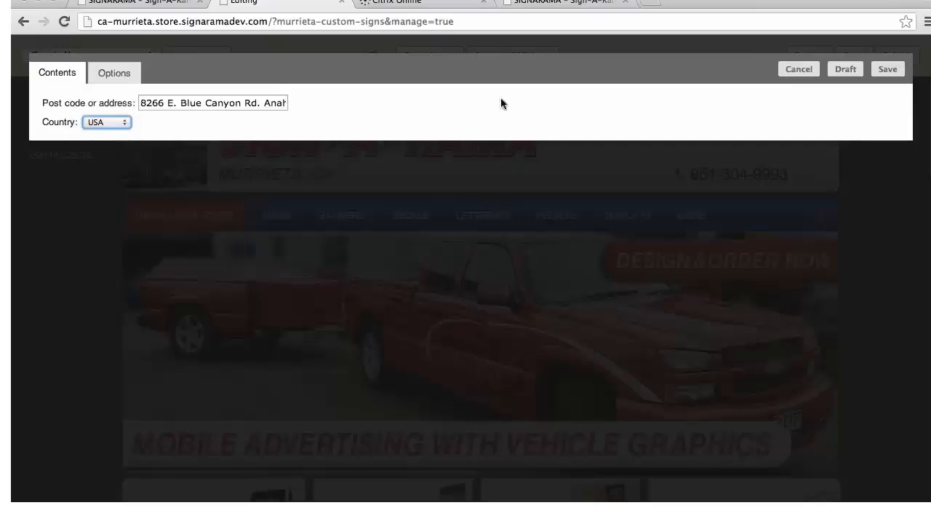
{"action": "left_click", "coordinate": [887, 69]}
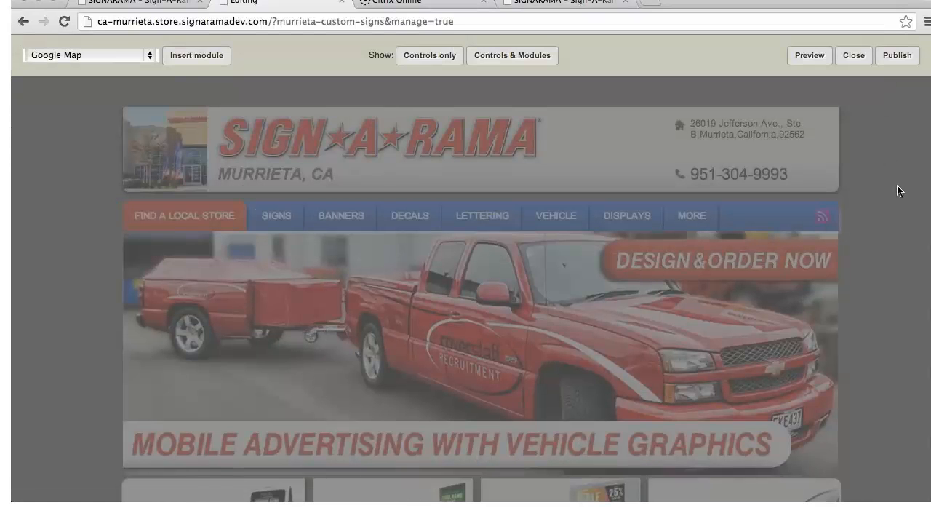
Reorder the modules so the Page text module sits above the Google Map module, and publish the page
{"action": "scroll", "coordinate": [881, 248], "scroll_direction": "down", "scroll_amount": 6}
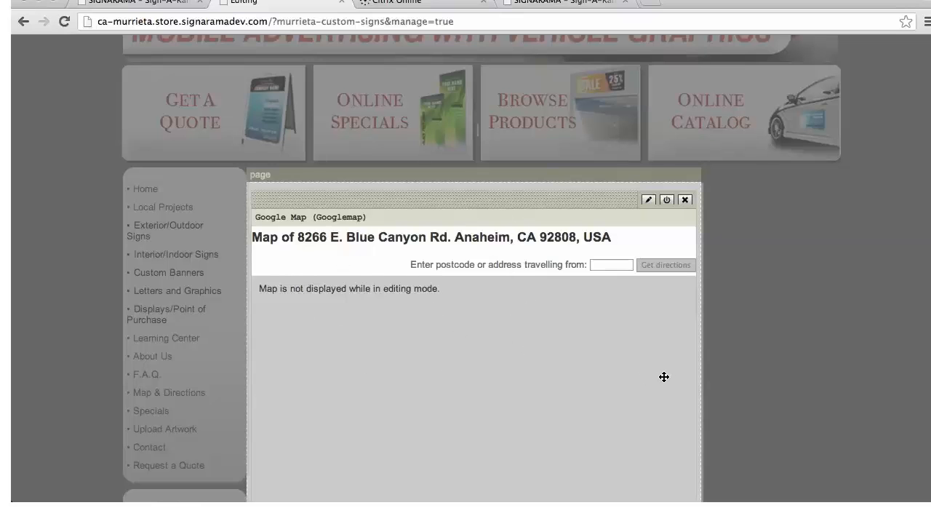
{"action": "scroll", "coordinate": [630, 364], "scroll_direction": "down", "scroll_amount": 4}
{"action": "scroll", "coordinate": [632, 364], "scroll_direction": "down", "scroll_amount": 5}
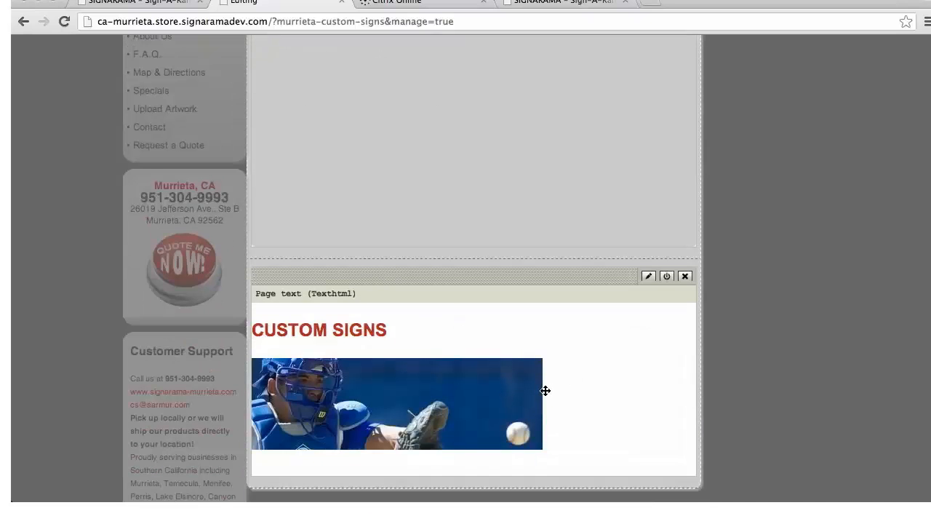
{"action": "scroll", "coordinate": [544, 391], "scroll_direction": "up", "scroll_amount": 6}
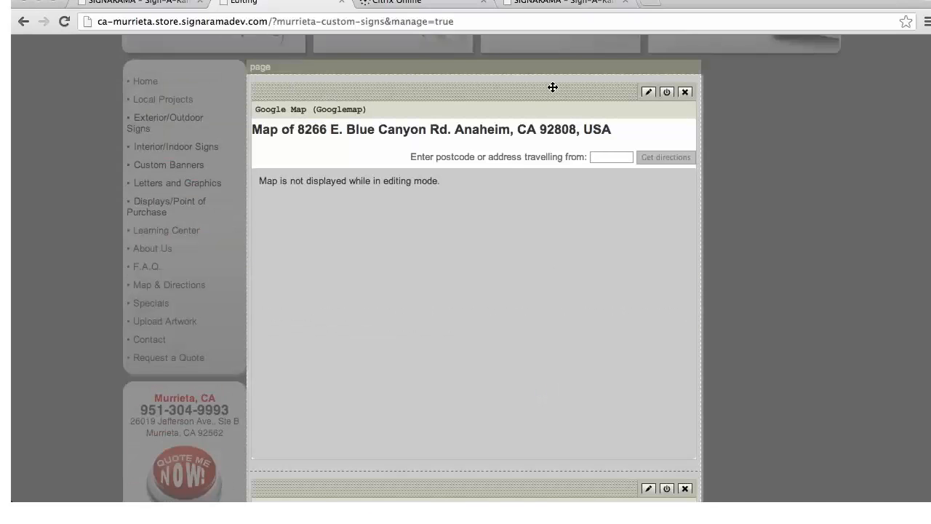
{"action": "left_click_drag", "start_coordinate": [547, 95], "coordinate": [553, 483]}
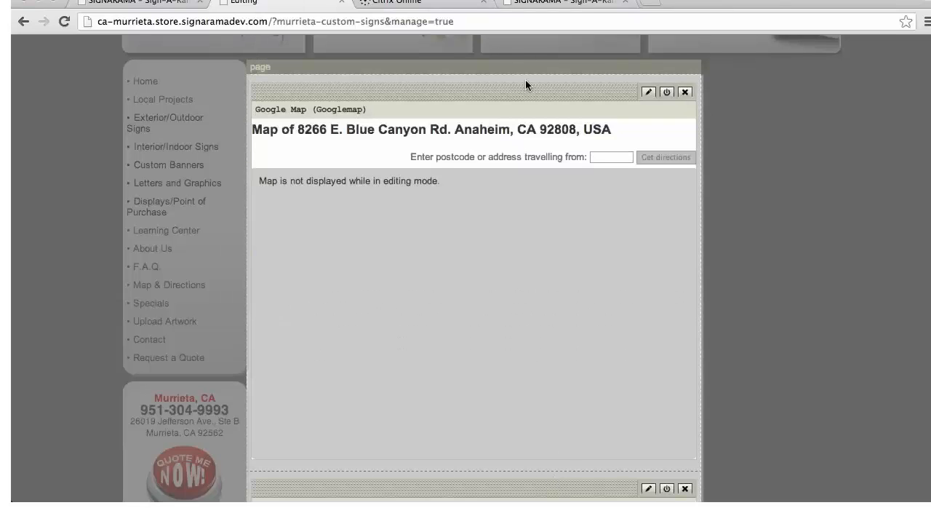
{"action": "left_click_drag", "start_coordinate": [558, 487], "coordinate": [528, 103]}
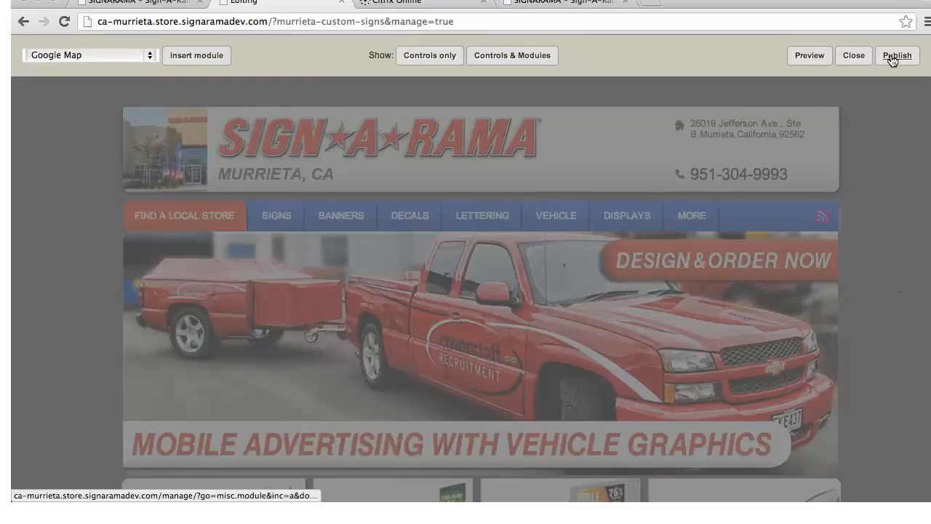
{"action": "left_click", "coordinate": [894, 56]}
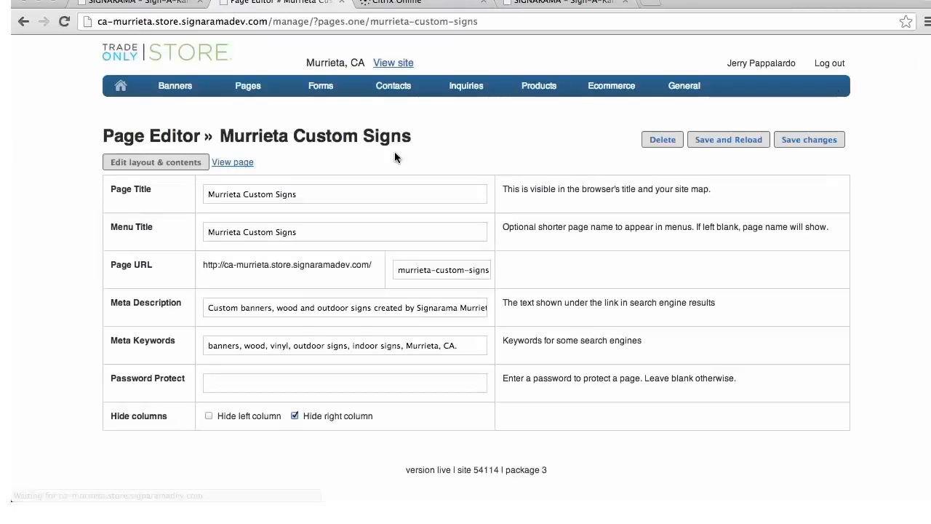
View the published Murrieta Custom Signs page and examine its heading, catcher image and map
{"action": "left_click", "coordinate": [223, 162]}
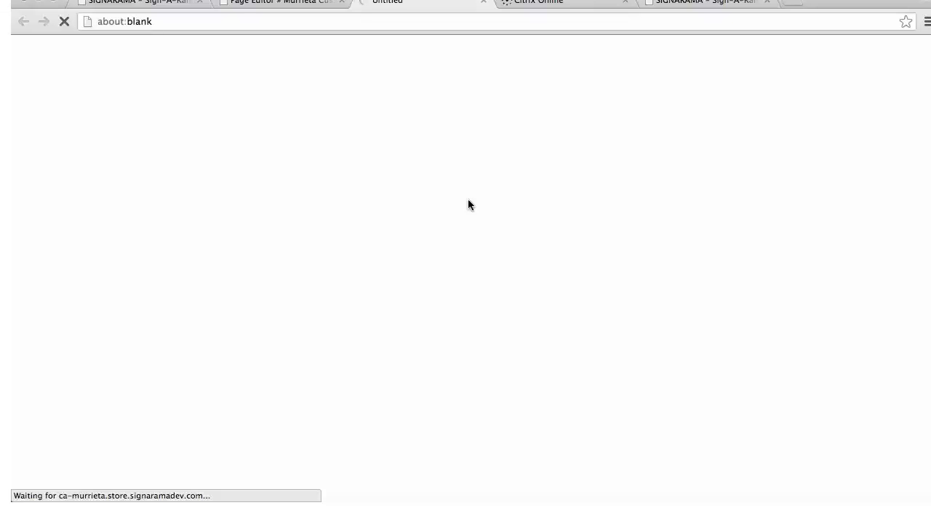
{"action": "scroll", "coordinate": [469, 218], "scroll_direction": "down", "scroll_amount": 4}
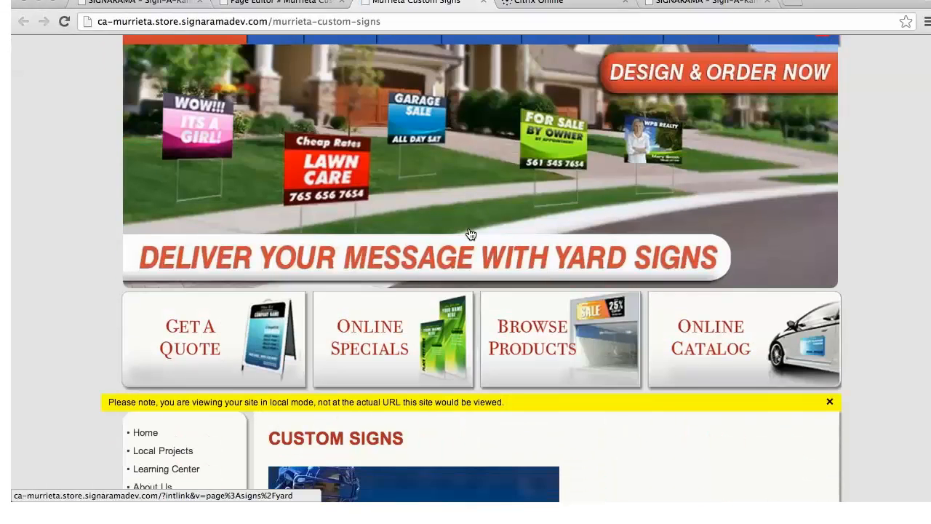
{"action": "scroll", "coordinate": [469, 233], "scroll_direction": "down", "scroll_amount": 6}
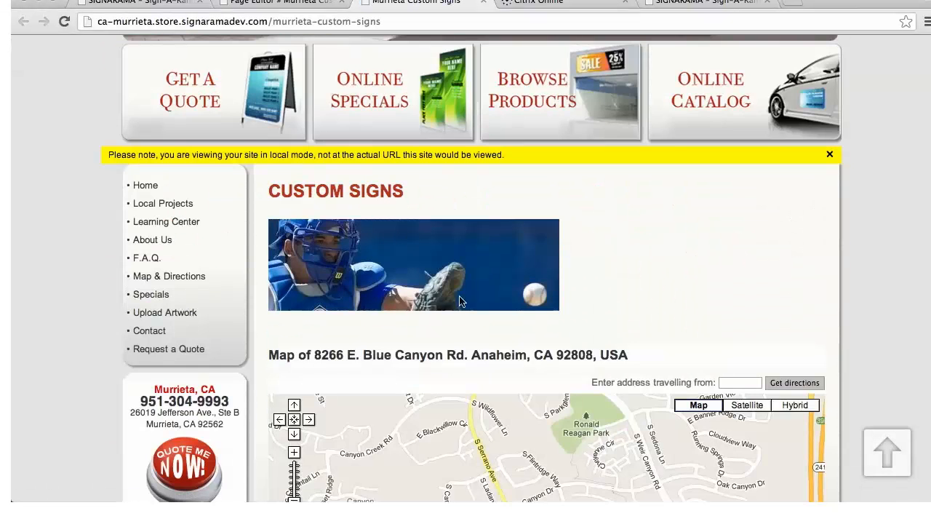
{"action": "scroll", "coordinate": [517, 368], "scroll_direction": "down", "scroll_amount": 3}
{"action": "scroll", "coordinate": [507, 361], "scroll_direction": "down", "scroll_amount": 2}
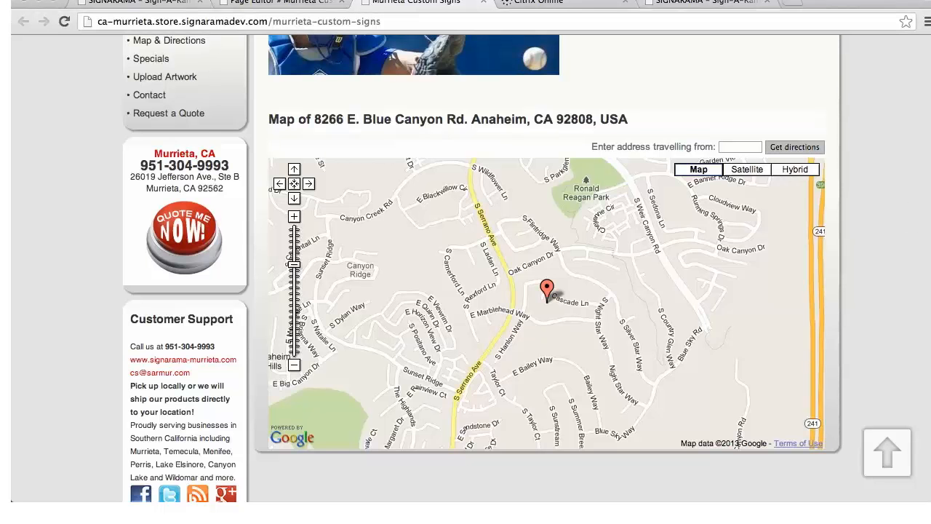
Review the published page's rotating banners, side menu and content layout, and snooze the 9am Staff reminder
{"action": "scroll", "coordinate": [480, 291], "scroll_direction": "up", "scroll_amount": 10}
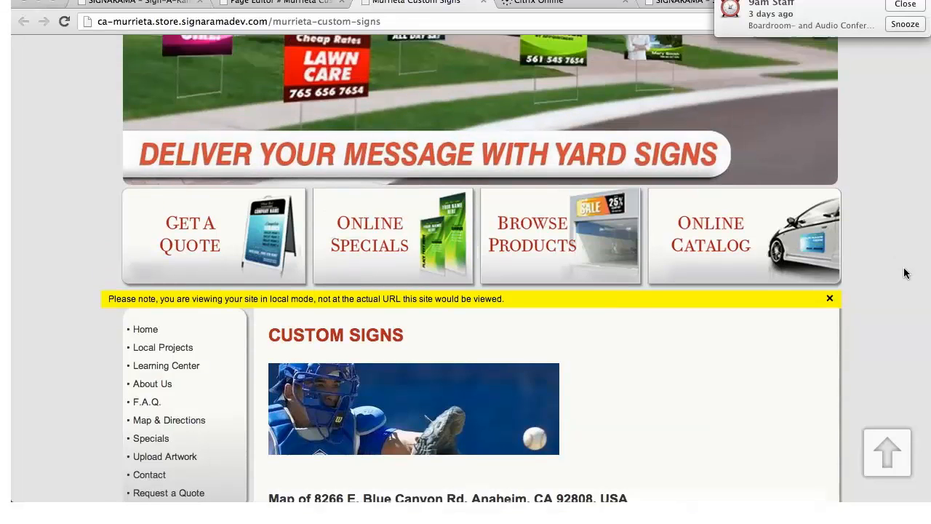
{"action": "scroll", "coordinate": [904, 271], "scroll_direction": "up", "scroll_amount": 3}
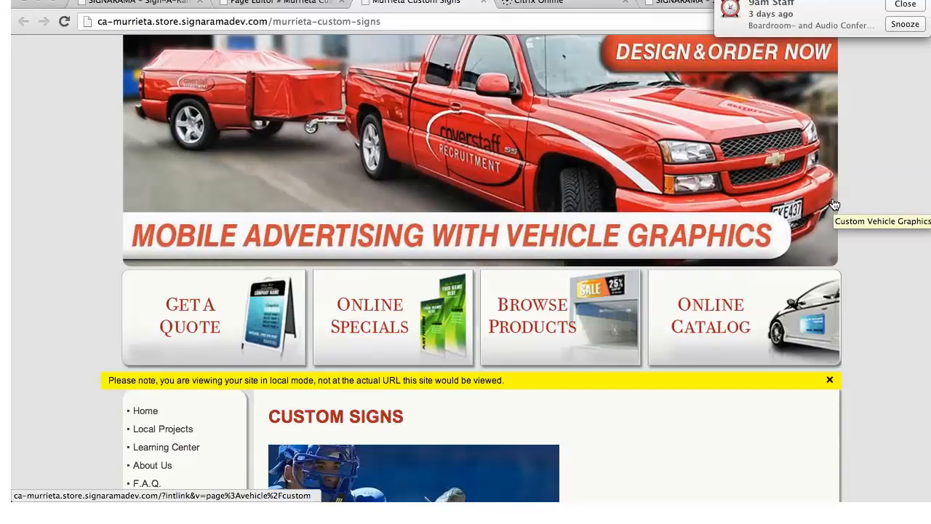
{"action": "scroll", "coordinate": [873, 214], "scroll_direction": "down", "scroll_amount": 5}
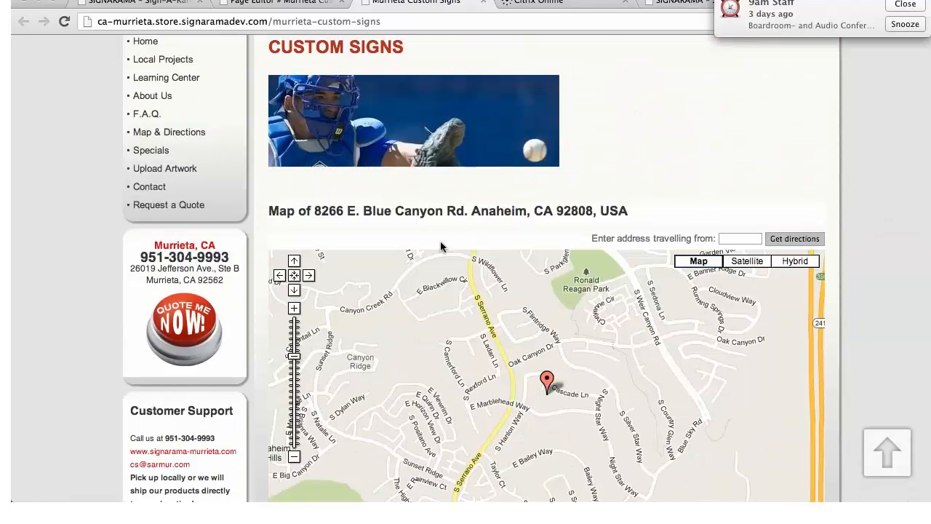
{"action": "scroll", "coordinate": [542, 291], "scroll_direction": "up", "scroll_amount": 1}
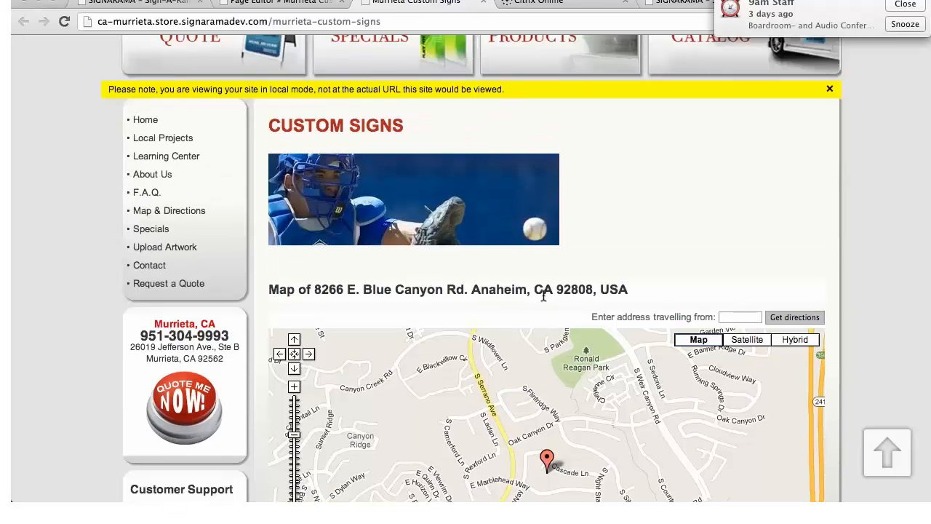
{"action": "scroll", "coordinate": [543, 294], "scroll_direction": "up", "scroll_amount": 2}
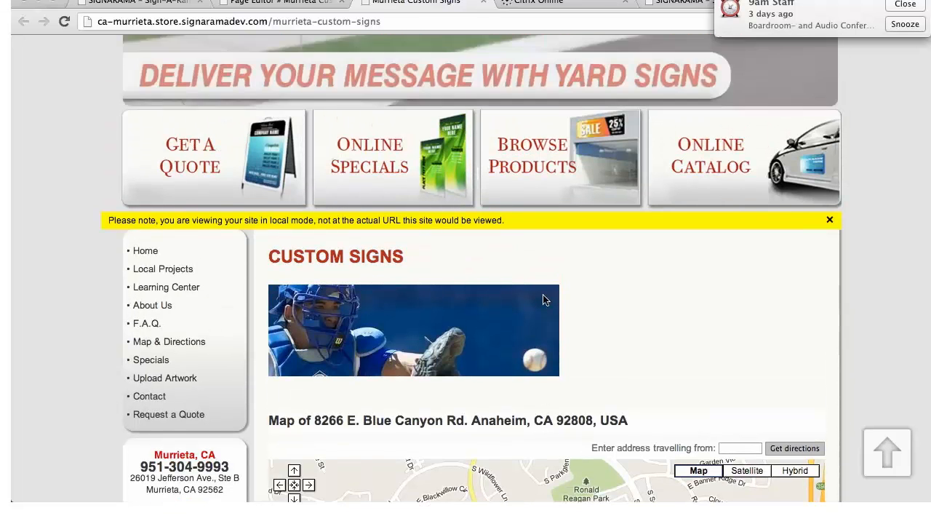
{"action": "scroll", "coordinate": [543, 299], "scroll_direction": "up", "scroll_amount": 1}
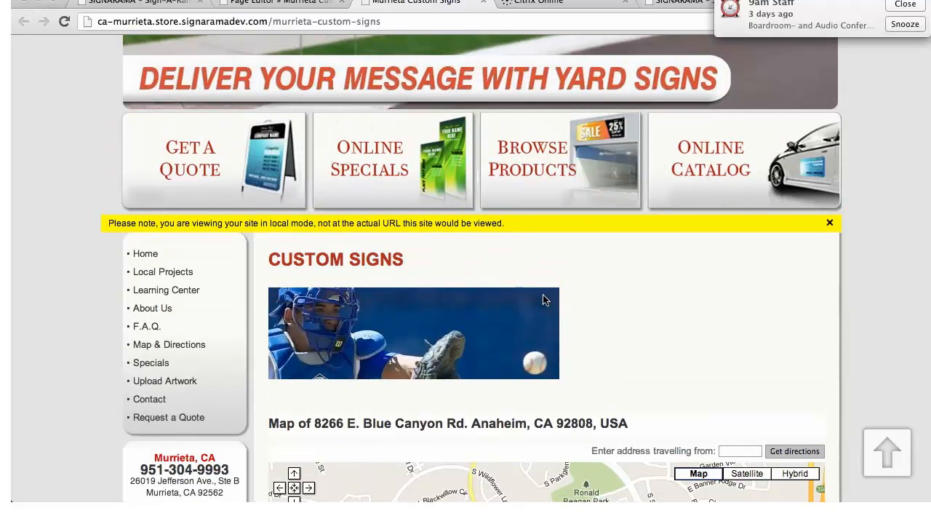
{"action": "left_click", "coordinate": [906, 24]}
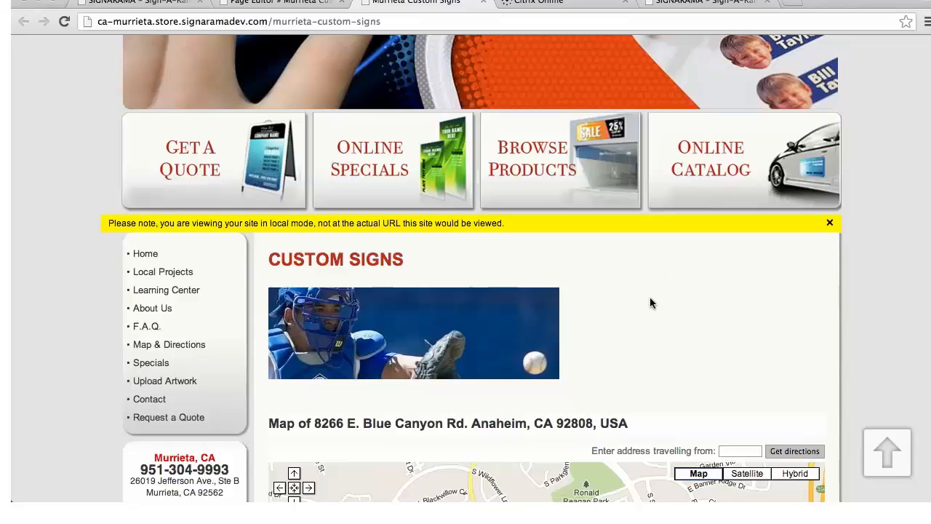
{"action": "scroll", "coordinate": [651, 298], "scroll_direction": "up", "scroll_amount": 5}
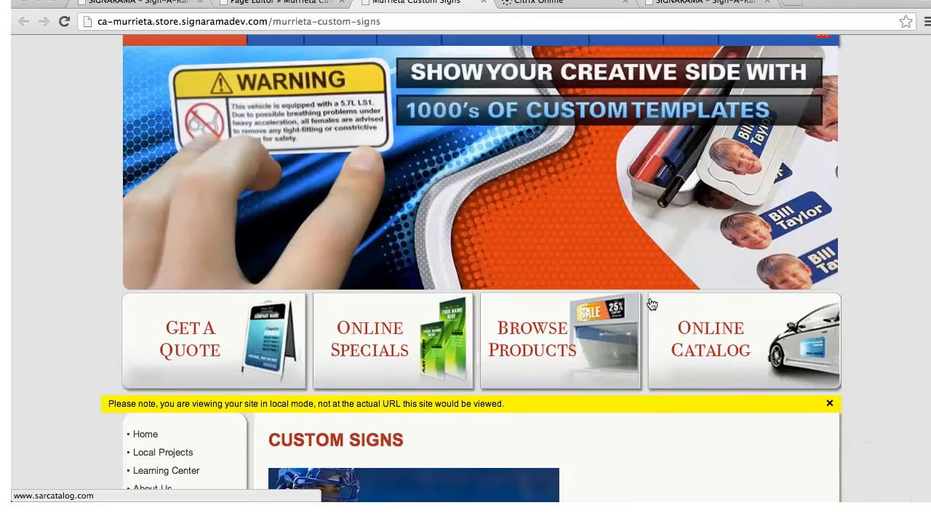
{"action": "scroll", "coordinate": [652, 304], "scroll_direction": "up", "scroll_amount": 1}
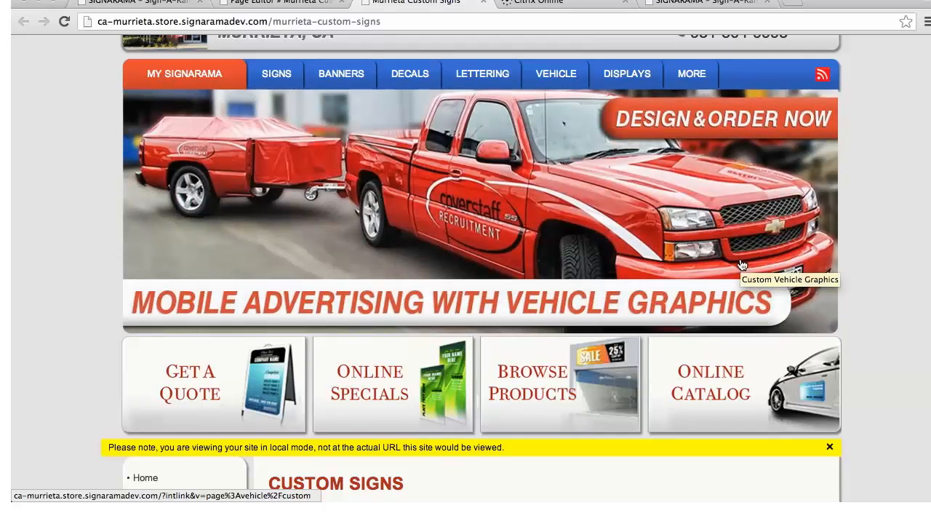
{"action": "scroll", "coordinate": [742, 265], "scroll_direction": "down", "scroll_amount": 5}
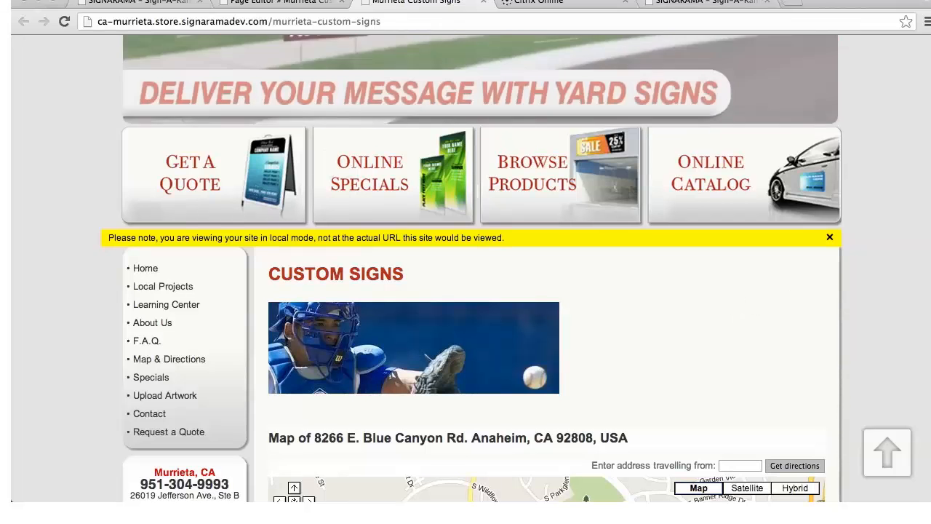
{"action": "scroll", "coordinate": [480, 291], "scroll_direction": "up", "scroll_amount": 3}
{"action": "scroll", "coordinate": [344, 93], "scroll_direction": "up", "scroll_amount": 5}
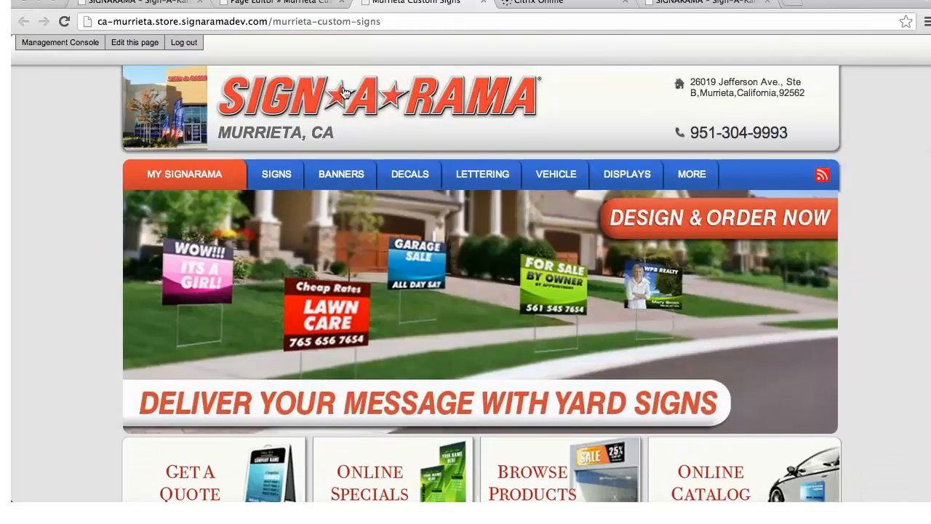
Return to the management console and examine the store's list of banners with their links and campaign assignments
{"action": "left_click", "coordinate": [74, 45]}
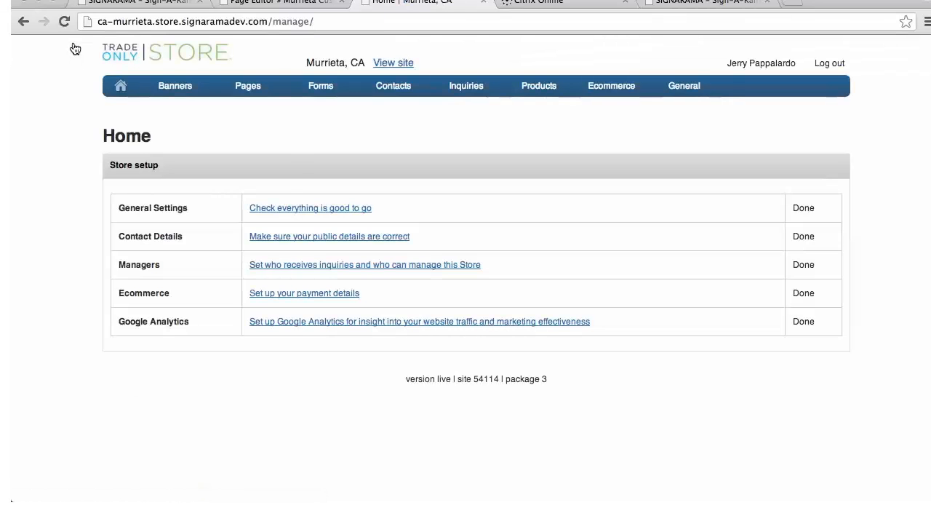
{"action": "mouse_move", "coordinate": [176, 87]}
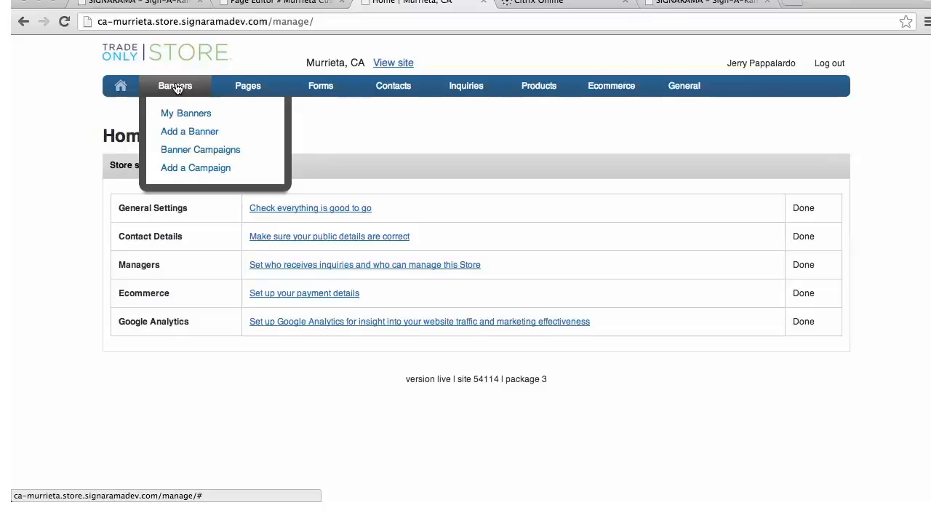
{"action": "left_click", "coordinate": [179, 115]}
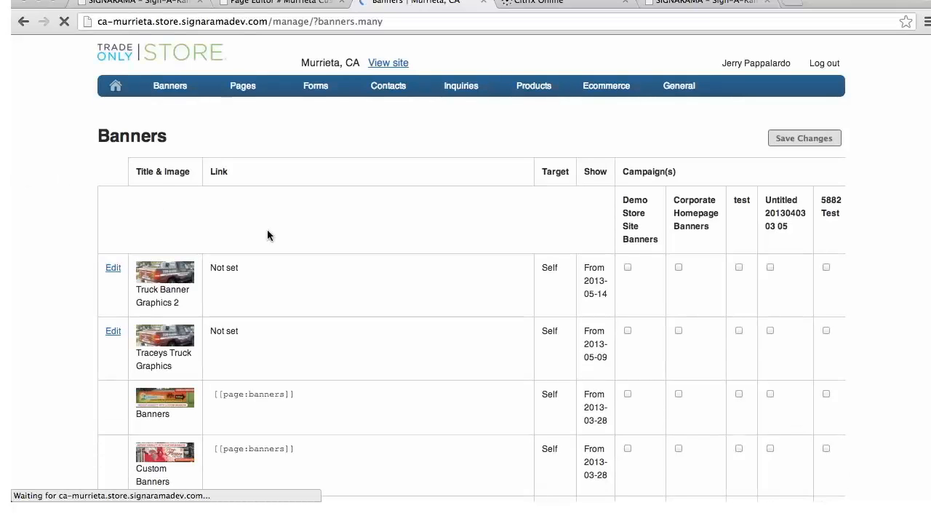
{"action": "scroll", "coordinate": [406, 268], "scroll_direction": "down", "scroll_amount": 5}
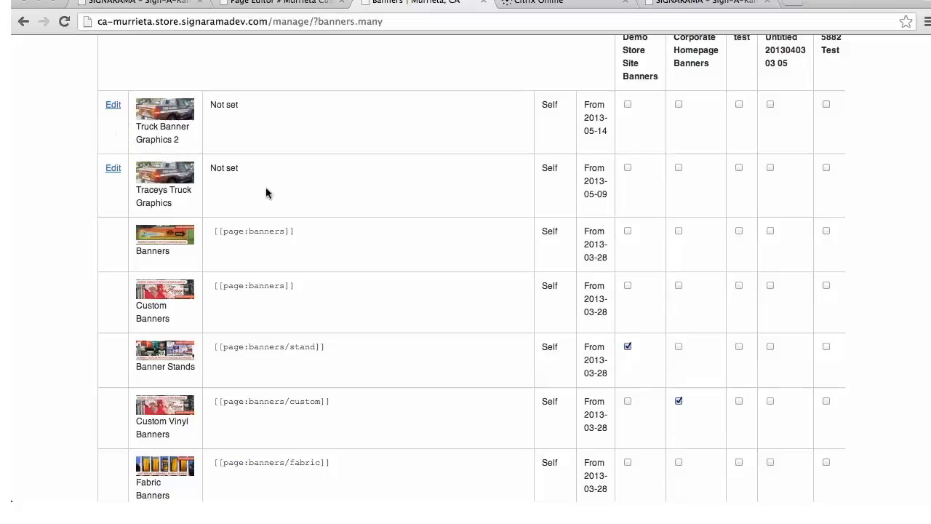
{"action": "scroll", "coordinate": [308, 195], "scroll_direction": "up", "scroll_amount": 5}
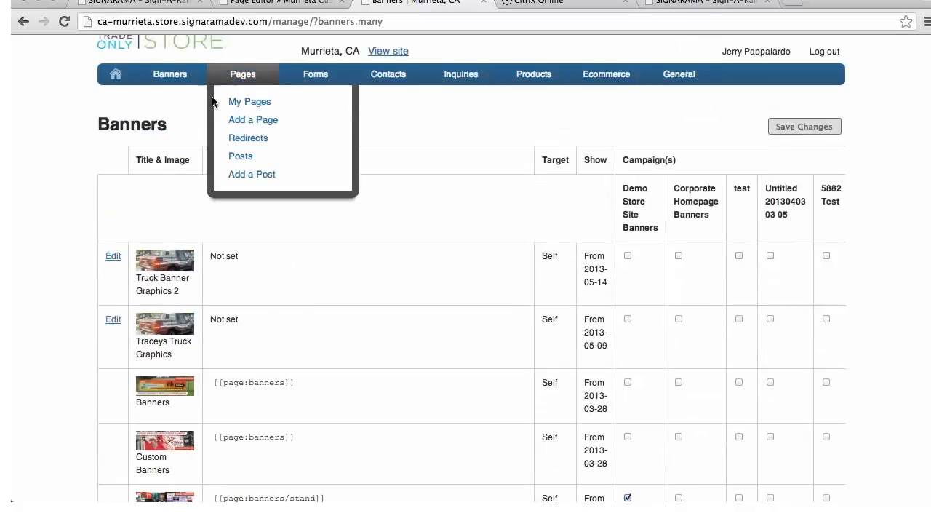
Start a new banner and enter "Catcher Banner AHLL Vinyl Banner" as its reference and alternative text
{"action": "mouse_move", "coordinate": [180, 77]}
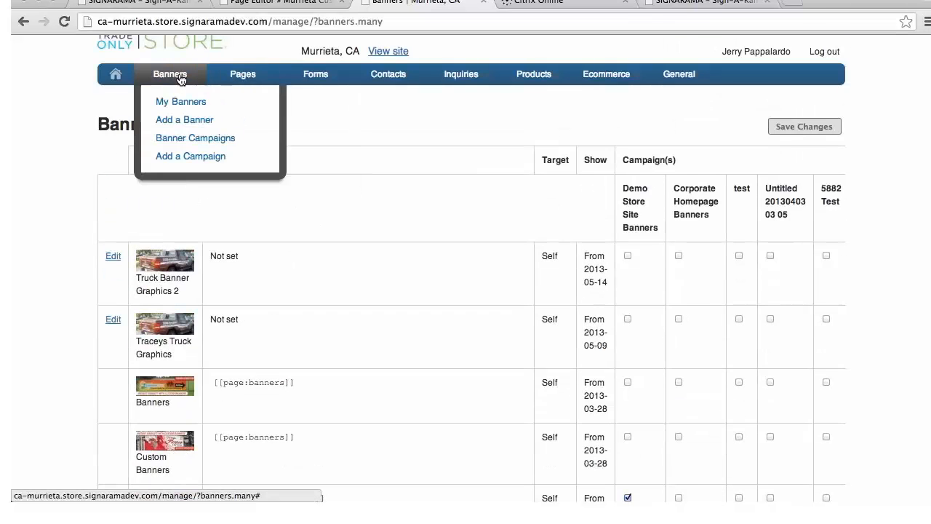
{"action": "left_click", "coordinate": [187, 122]}
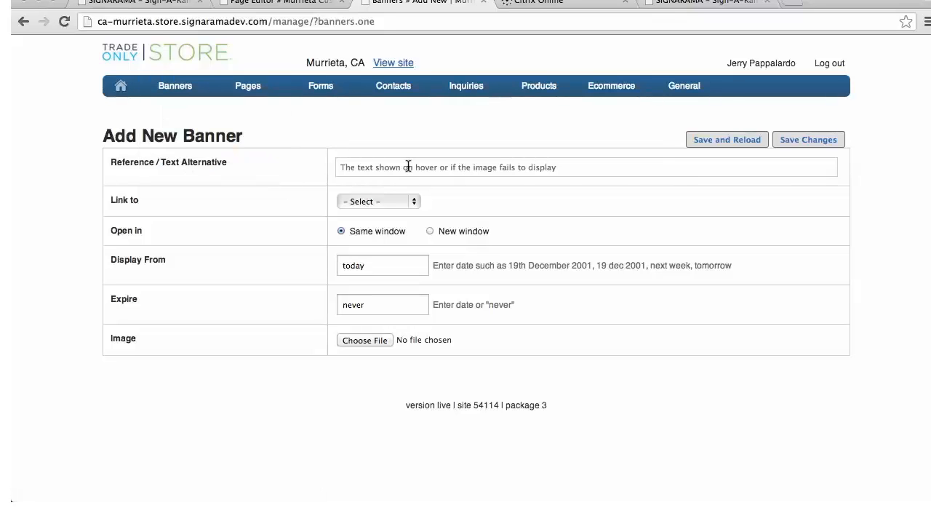
{"action": "left_click", "coordinate": [560, 166]}
{"action": "type", "text": "C"}
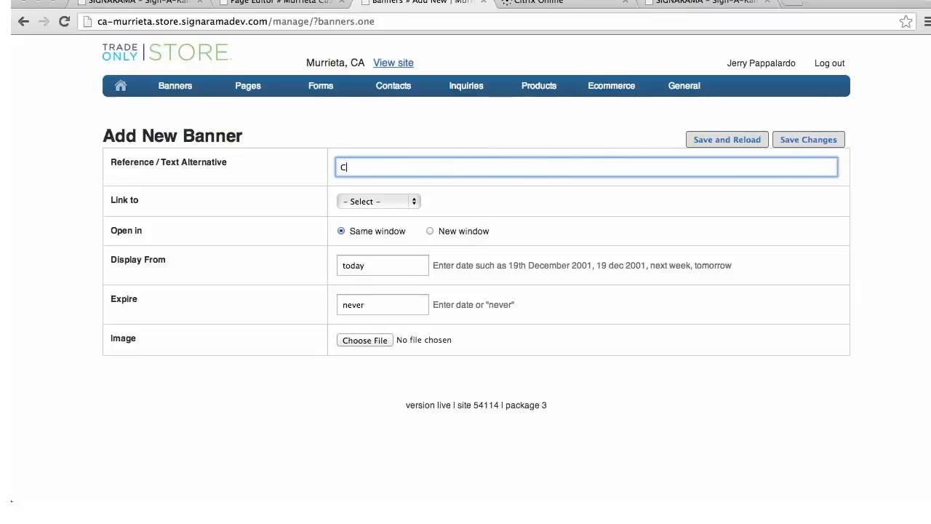
{"action": "type", "text": "atcher Banner"}
{"action": "type", "text": " AHLL"}
{"action": "type", "text": " Vy"}
{"action": "key", "text": "BackSpace"}
{"action": "type", "text": "iyl"}
{"action": "key", "text": "BackSpace"}
{"action": "key", "text": "BackSpace"}
{"action": "type", "text": "nyl Banner"}
Remove the first "Banner" from the reference text so it reads "Catcher AHLL Vinyl Banner"
{"action": "left_click", "coordinate": [398, 166]}
{"action": "key", "text": "BackSpace"}
{"action": "key", "text": "BackSpace"}
{"action": "key", "text": "BackSpace"}
{"action": "key", "text": "BackSpace"}
{"action": "key", "text": "BackSpace"}
{"action": "key", "text": "BackSpace"}
{"action": "key", "text": "BackSpace"}
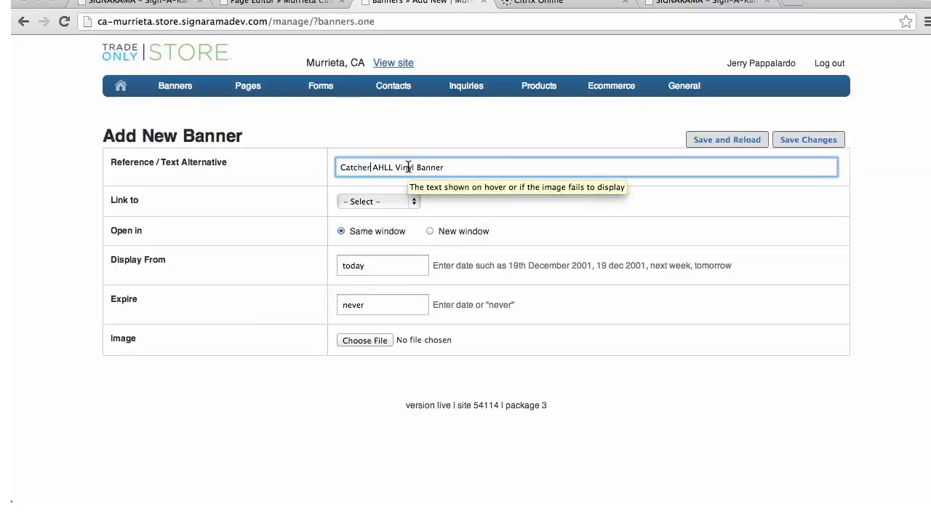
Review the kinds of link destination offered for the new banner without choosing one
{"action": "left_click", "coordinate": [416, 205]}
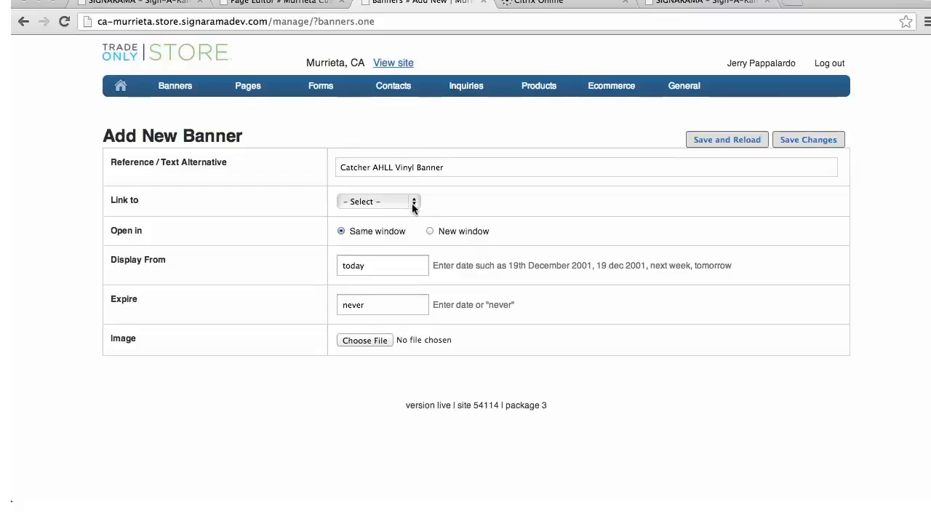
{"action": "left_click", "coordinate": [411, 202]}
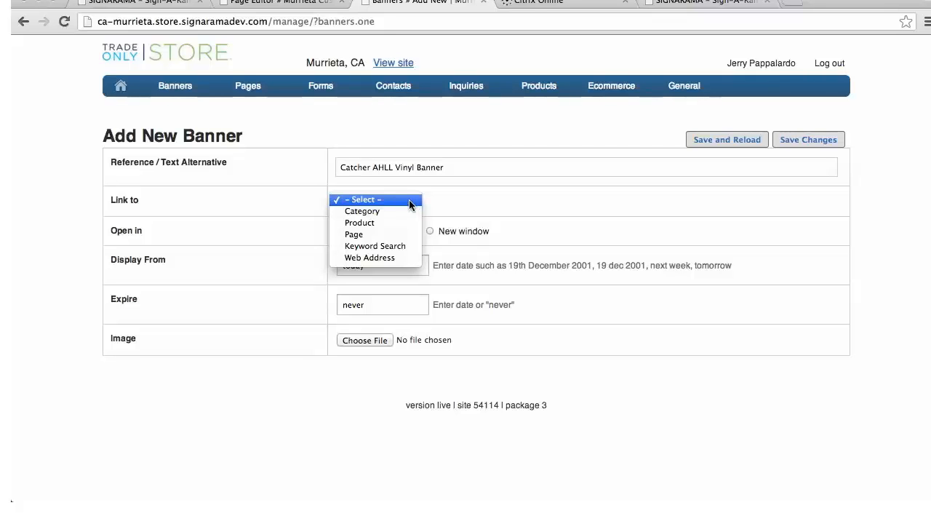
{"action": "left_click", "coordinate": [466, 199]}
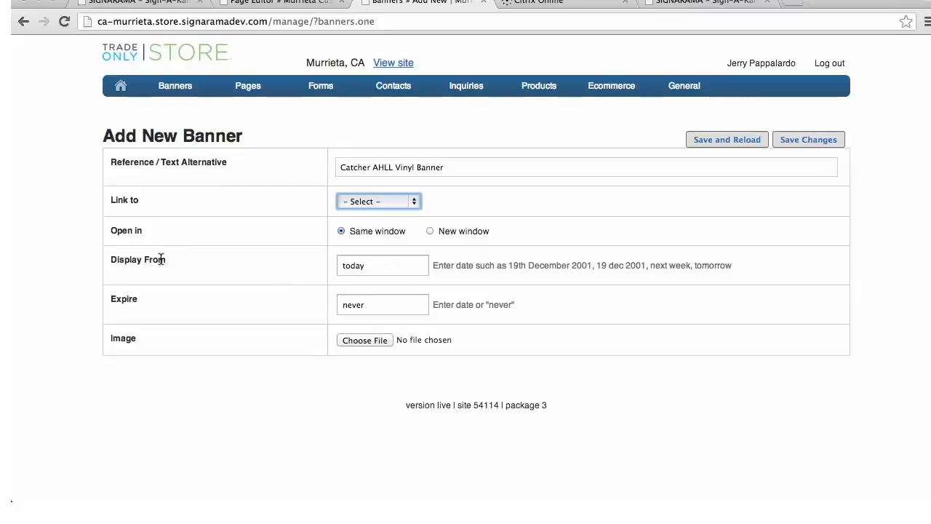
Attach catcherindex.jpg from the Desktop as the new banner's image and save the banner
{"action": "left_click", "coordinate": [381, 302]}
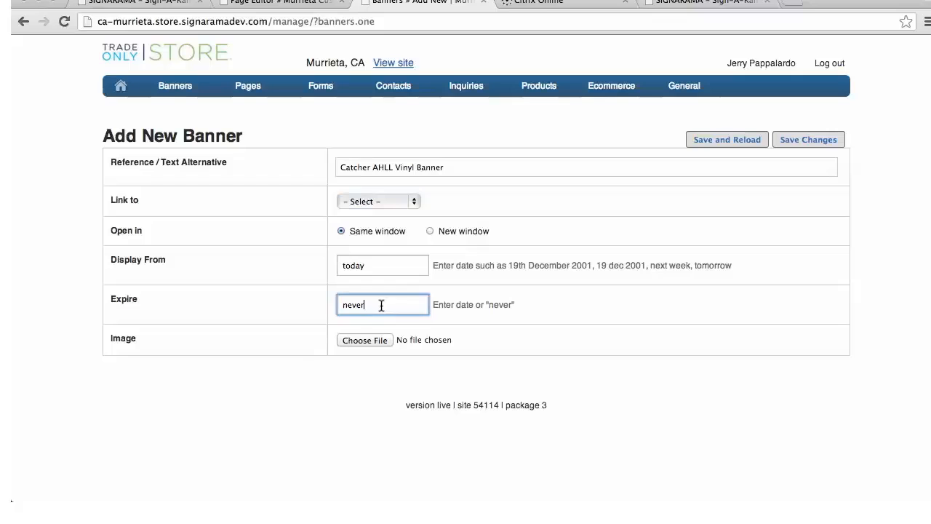
{"action": "left_click", "coordinate": [401, 265]}
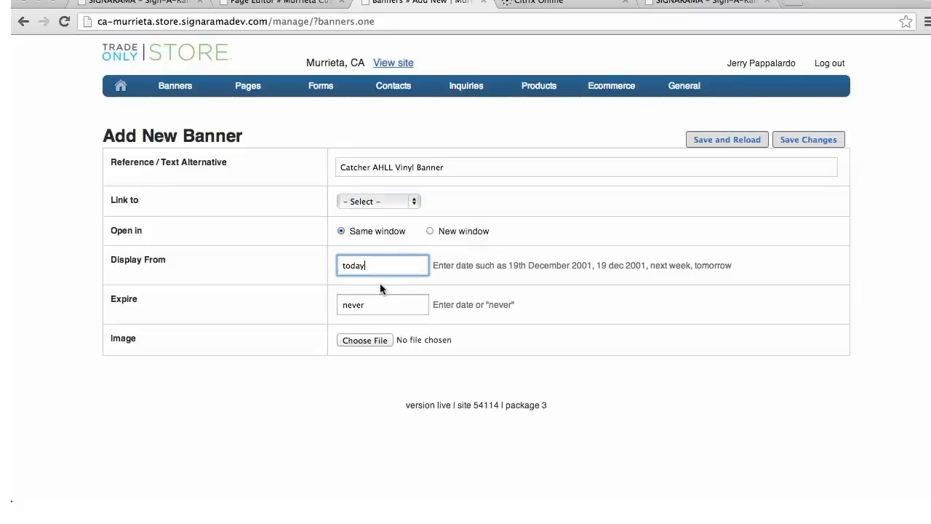
{"action": "left_click", "coordinate": [358, 341]}
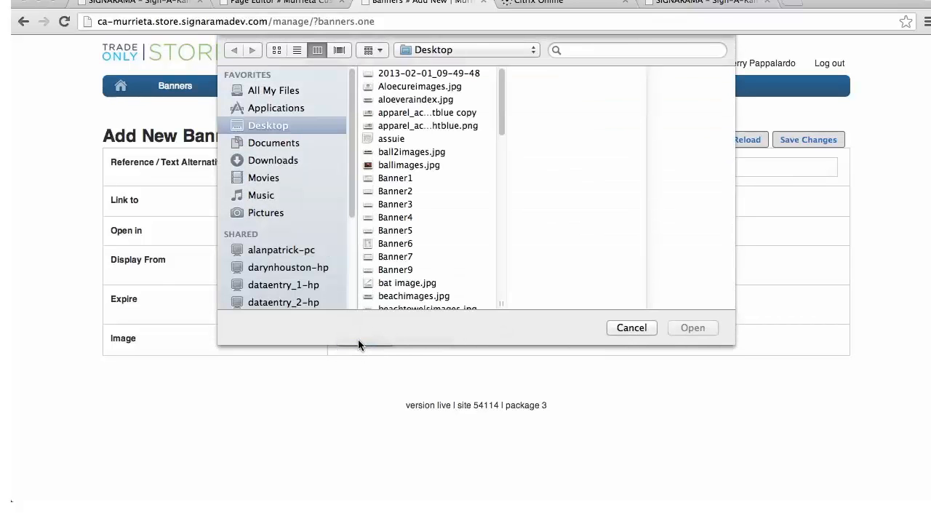
{"action": "scroll", "coordinate": [404, 211], "scroll_direction": "down", "scroll_amount": 3}
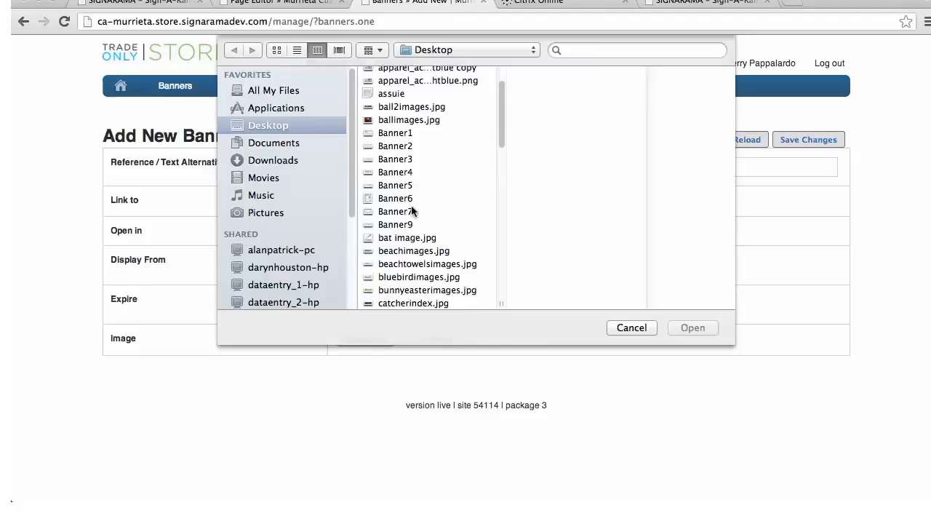
{"action": "scroll", "coordinate": [411, 210], "scroll_direction": "down", "scroll_amount": 5}
{"action": "left_click", "coordinate": [407, 238]}
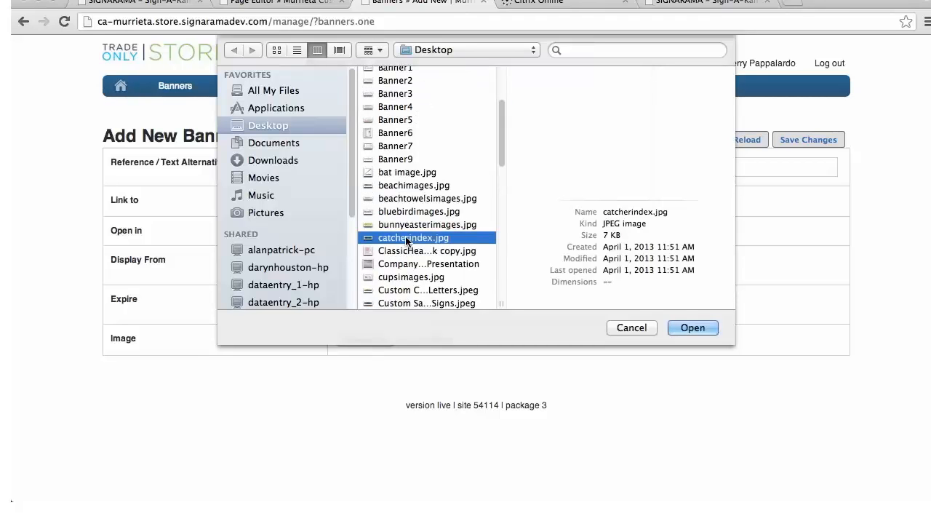
{"action": "left_click", "coordinate": [701, 328]}
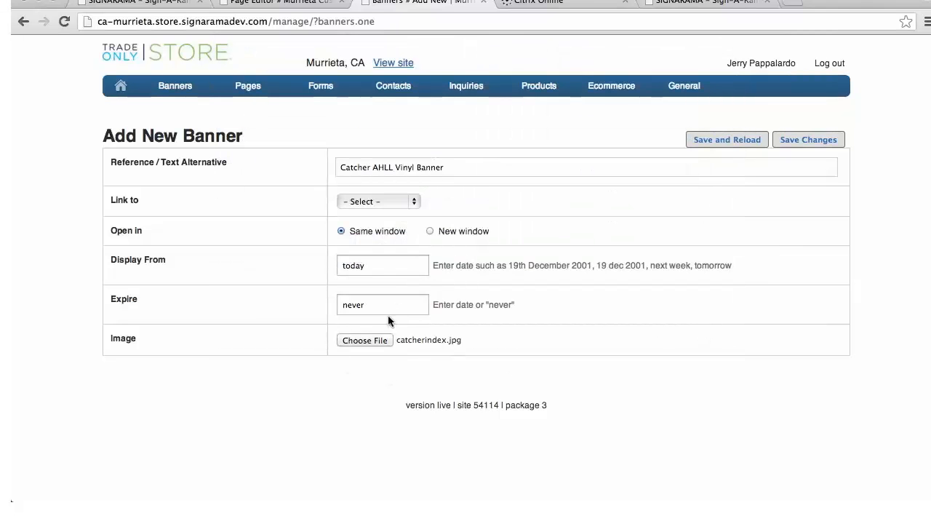
{"action": "left_click", "coordinate": [799, 142]}
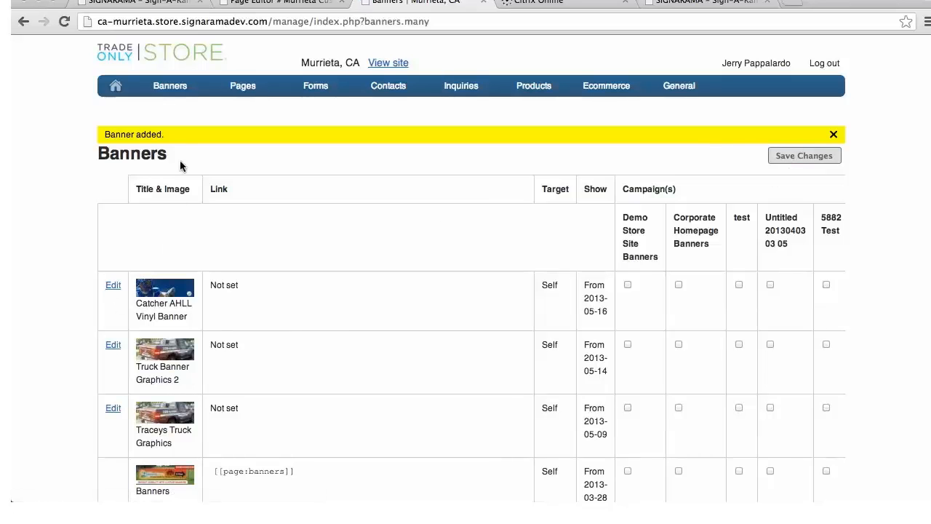
Open the store's list of pages, search it for "custom" and look through the results
{"action": "scroll", "coordinate": [314, 318], "scroll_direction": "down", "scroll_amount": 1}
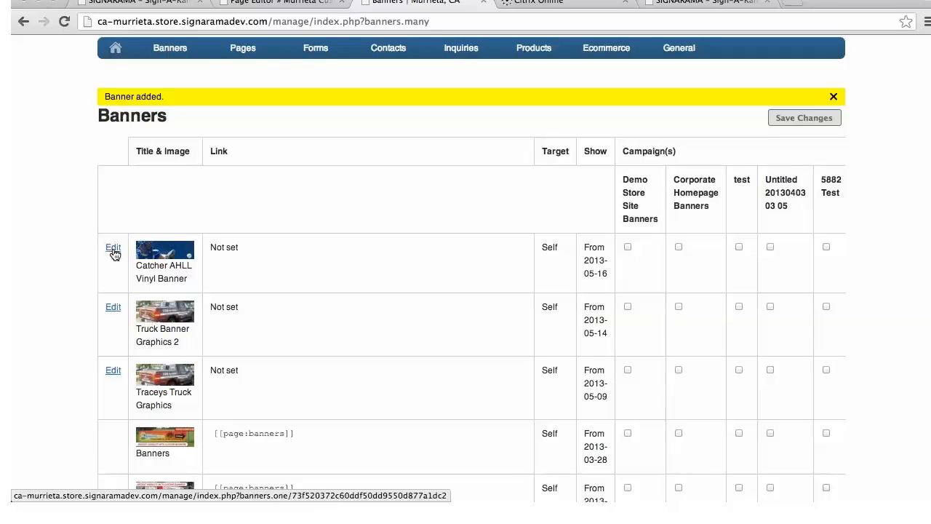
{"action": "mouse_move", "coordinate": [227, 70]}
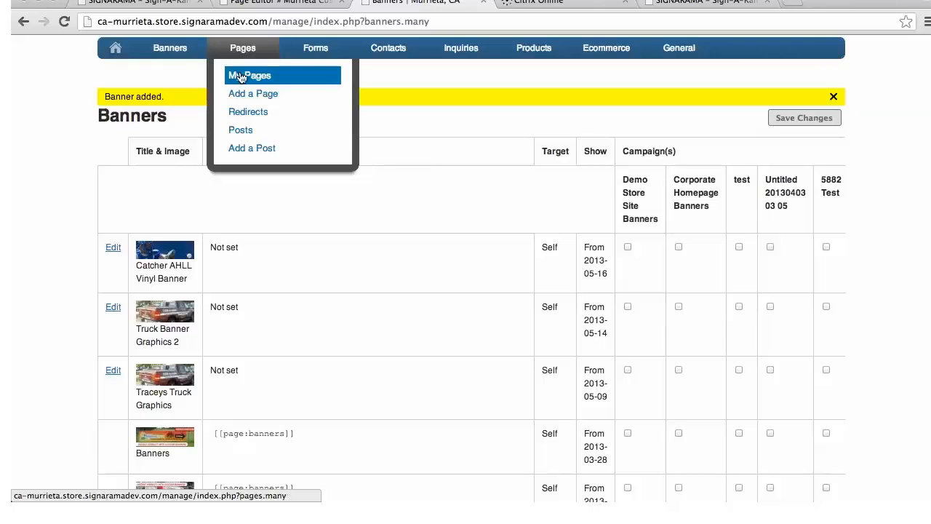
{"action": "left_click", "coordinate": [242, 78]}
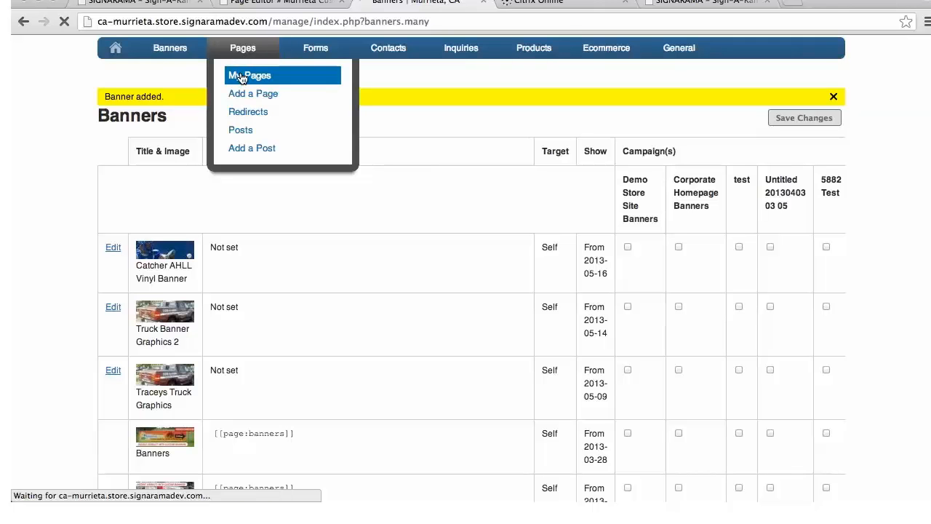
{"action": "left_click", "coordinate": [156, 198]}
{"action": "type", "text": "custom"}
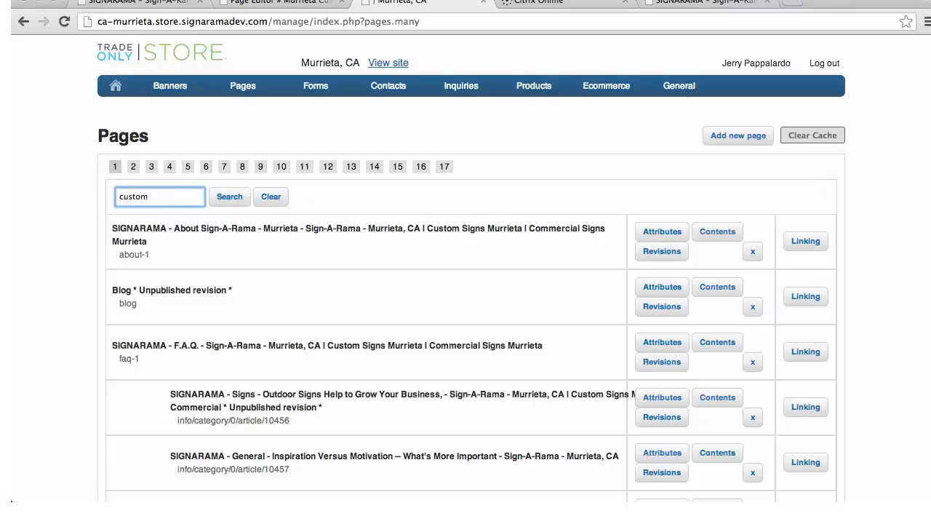
{"action": "left_click", "coordinate": [226, 201]}
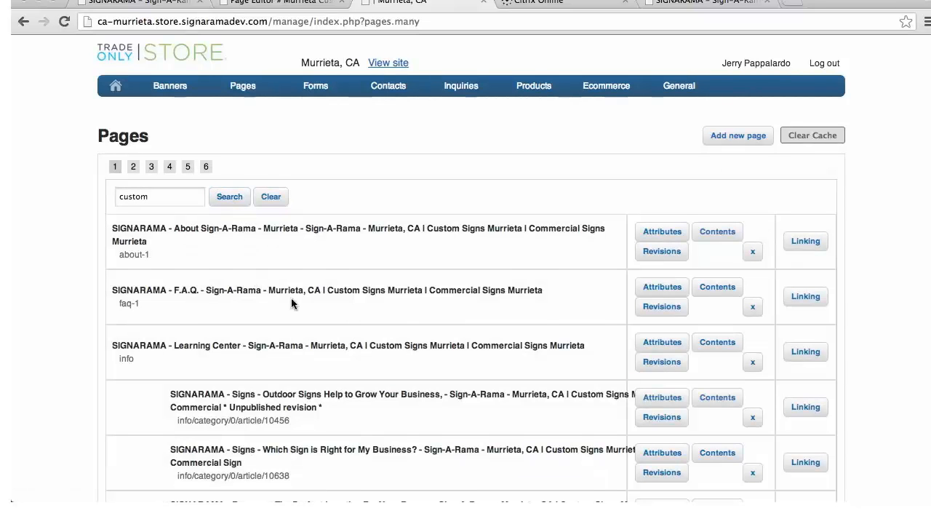
{"action": "scroll", "coordinate": [348, 335], "scroll_direction": "down", "scroll_amount": 1}
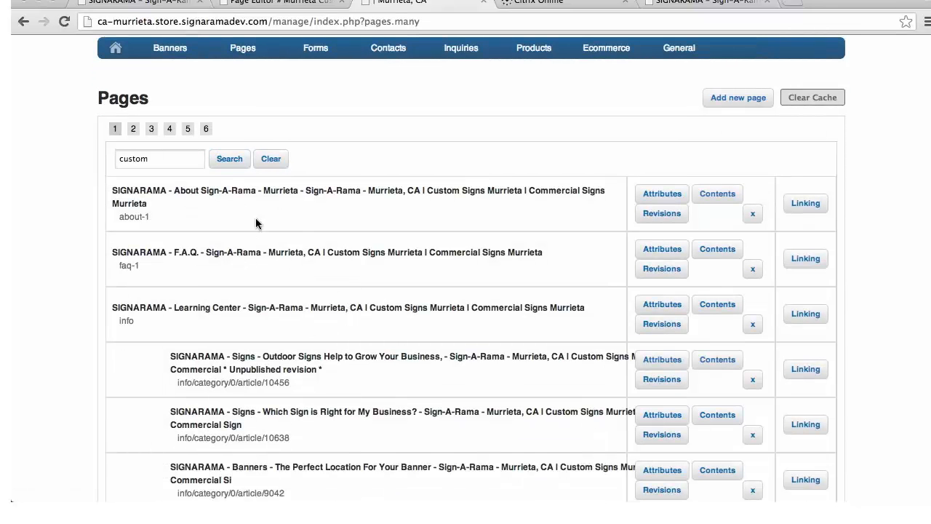
{"action": "scroll", "coordinate": [458, 222], "scroll_direction": "down", "scroll_amount": 15}
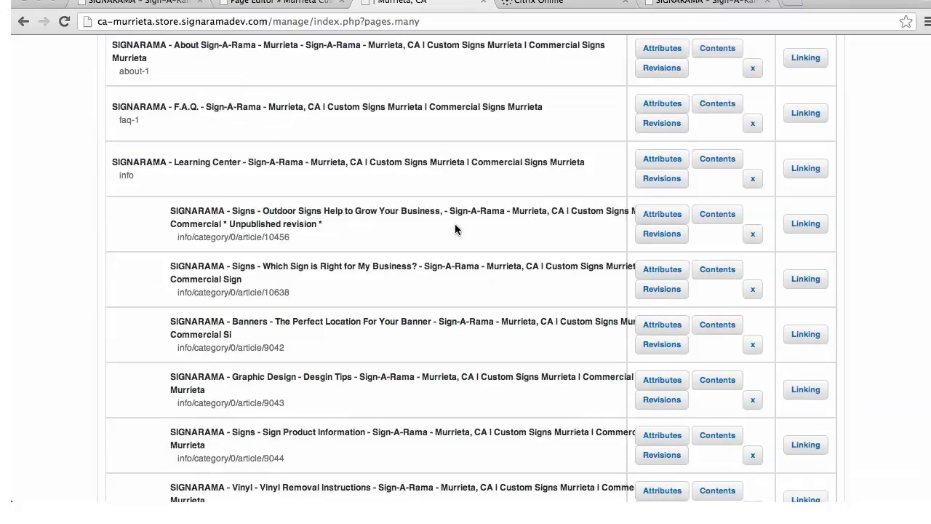
{"action": "scroll", "coordinate": [455, 229], "scroll_direction": "down", "scroll_amount": 4}
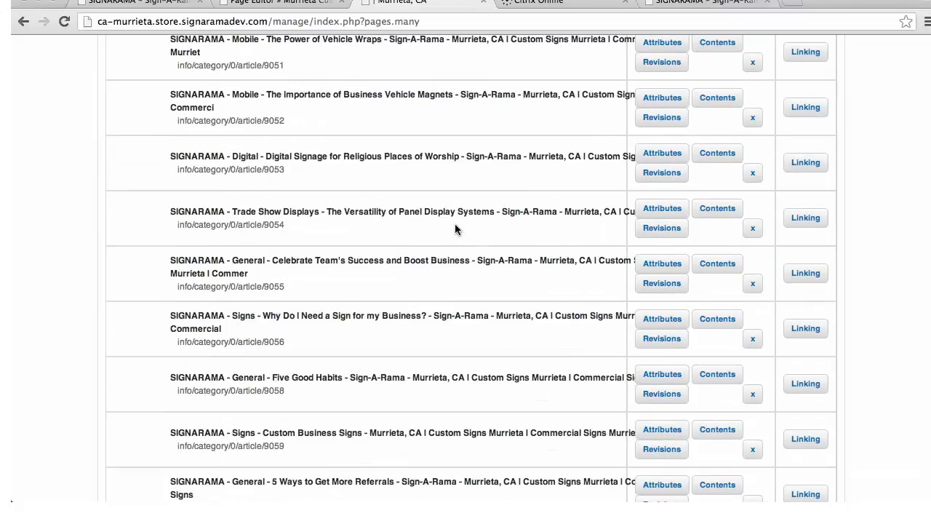
{"action": "scroll", "coordinate": [455, 229], "scroll_direction": "up", "scroll_amount": 4}
{"action": "scroll", "coordinate": [265, 136], "scroll_direction": "up", "scroll_amount": 15}
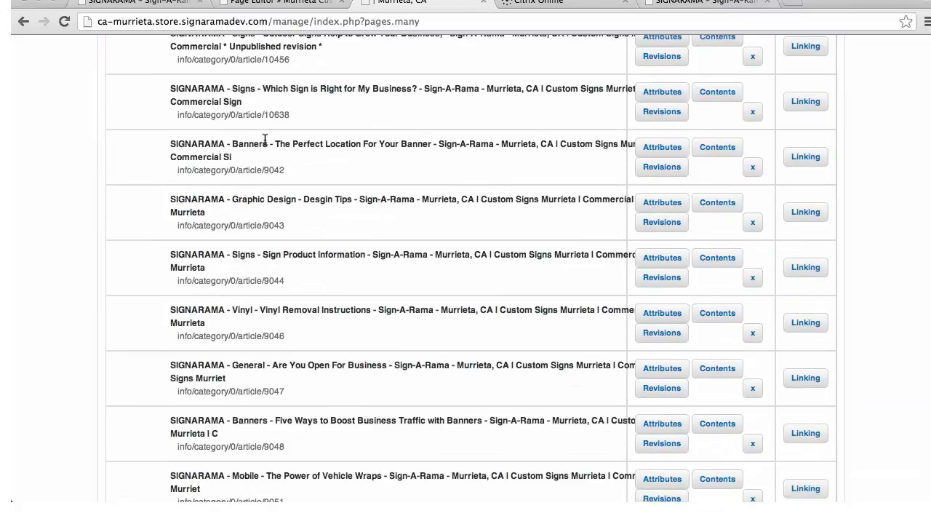
Search the pages for "Murrieta custom signs" and open the contents of the Murrieta Custom Signs page for editing
{"action": "left_click", "coordinate": [155, 199]}
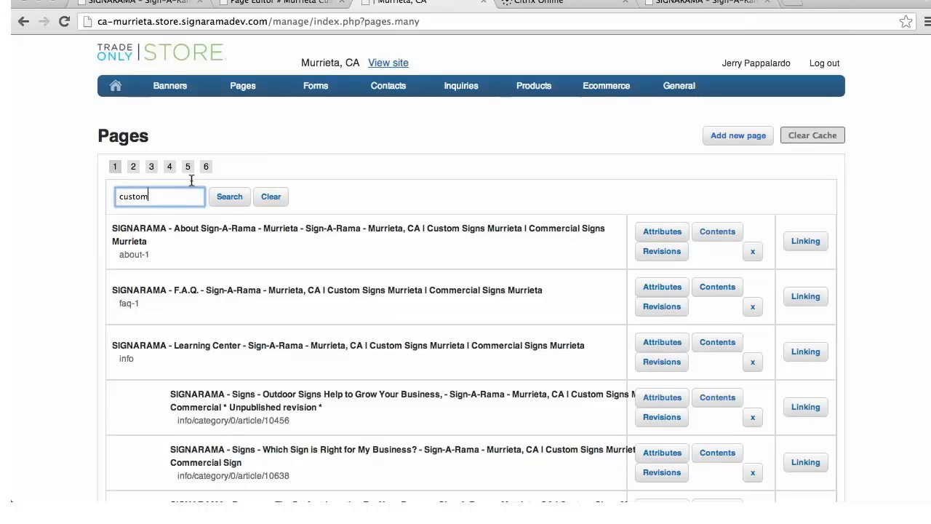
{"action": "key", "text": "BackSpace"}
{"action": "key", "text": "BackSpace"}
{"action": "key", "text": "BackSpace"}
{"action": "key", "text": "BackSpace"}
{"action": "key", "text": "BackSpace"}
{"action": "type", "text": "custom ban"}
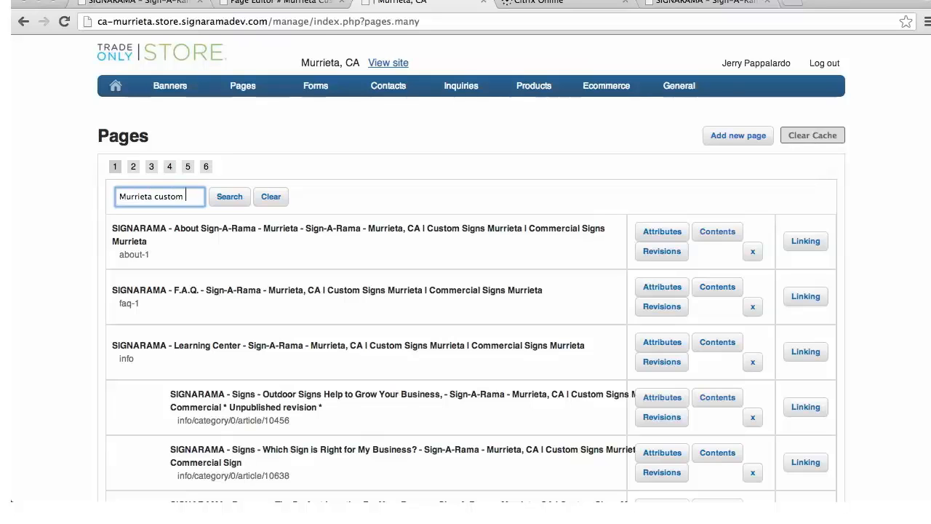
{"action": "type", "text": "ners"}
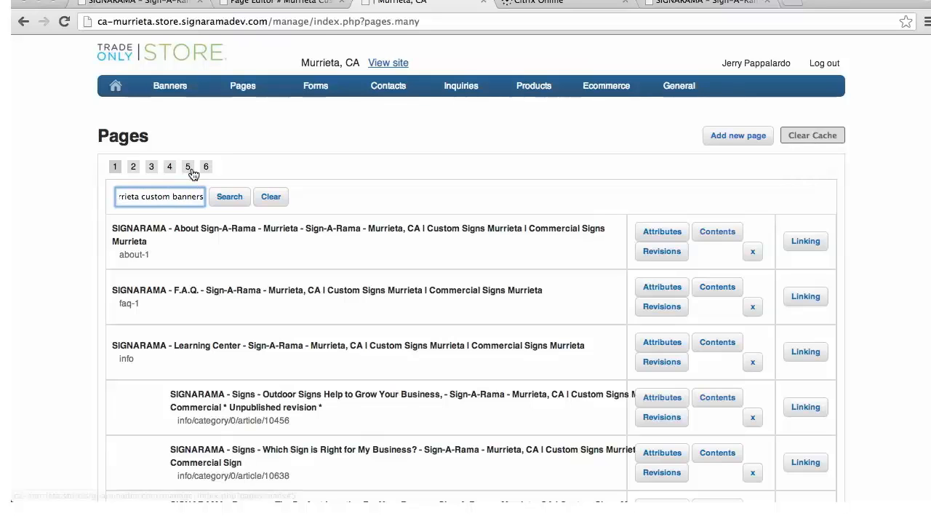
{"action": "key", "text": "BackSpace"}
{"action": "key", "text": "BackSpace"}
{"action": "key", "text": "BackSpace"}
{"action": "key", "text": "BackSpace"}
{"action": "key", "text": "BackSpace"}
{"action": "key", "text": "BackSpace"}
{"action": "key", "text": "BackSpace"}
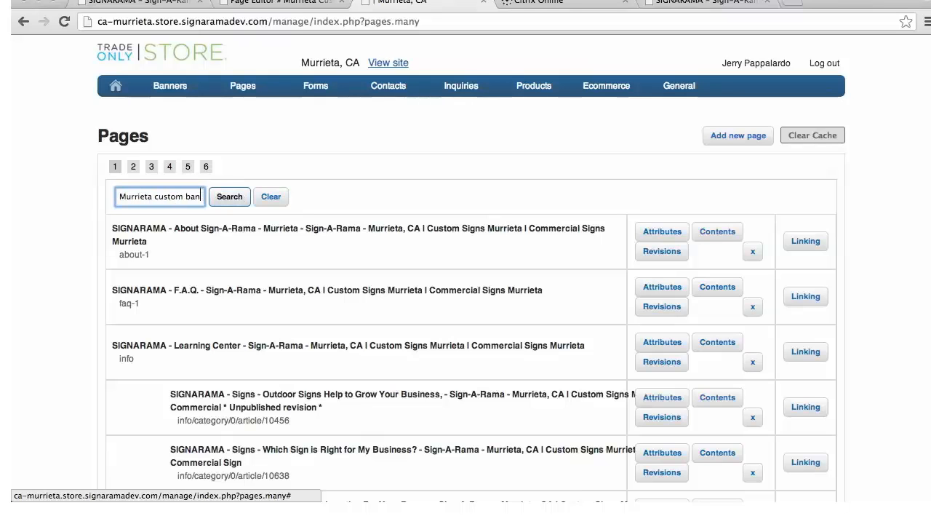
{"action": "type", "text": "signs"}
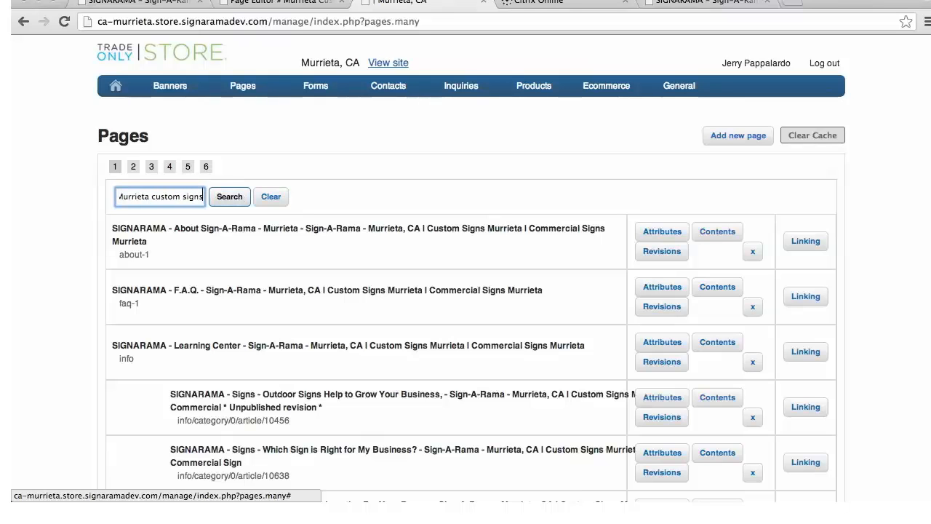
{"action": "left_click", "coordinate": [231, 197]}
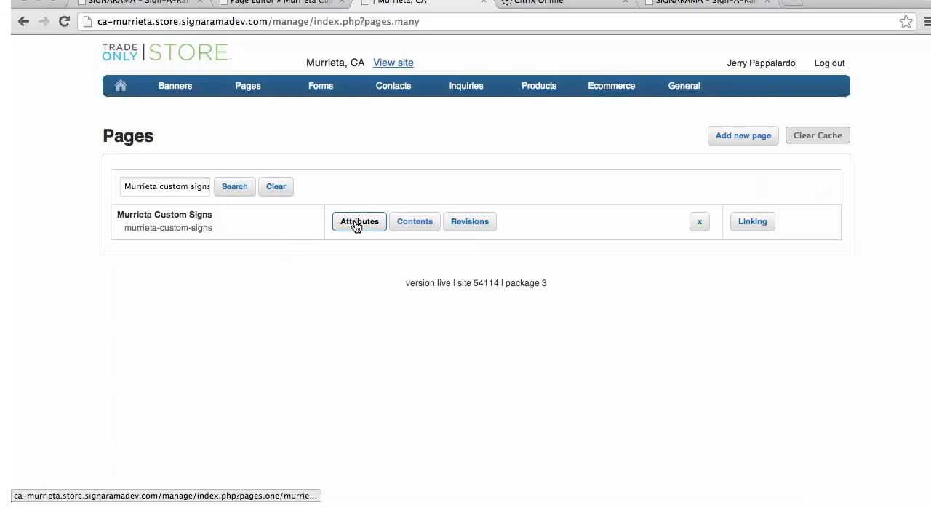
{"action": "left_click", "coordinate": [421, 228]}
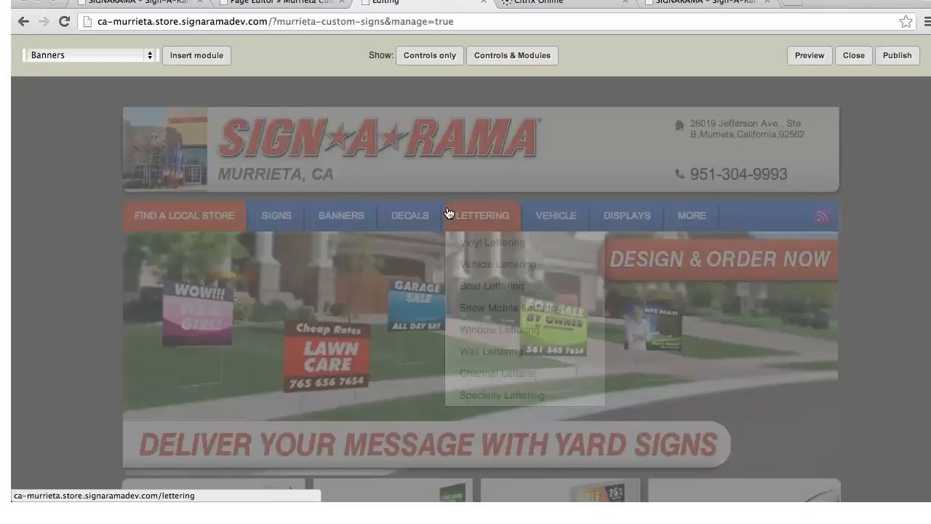
Check the page's existing modules and insert a Banners module into it
{"action": "scroll", "coordinate": [447, 213], "scroll_direction": "down", "scroll_amount": 5}
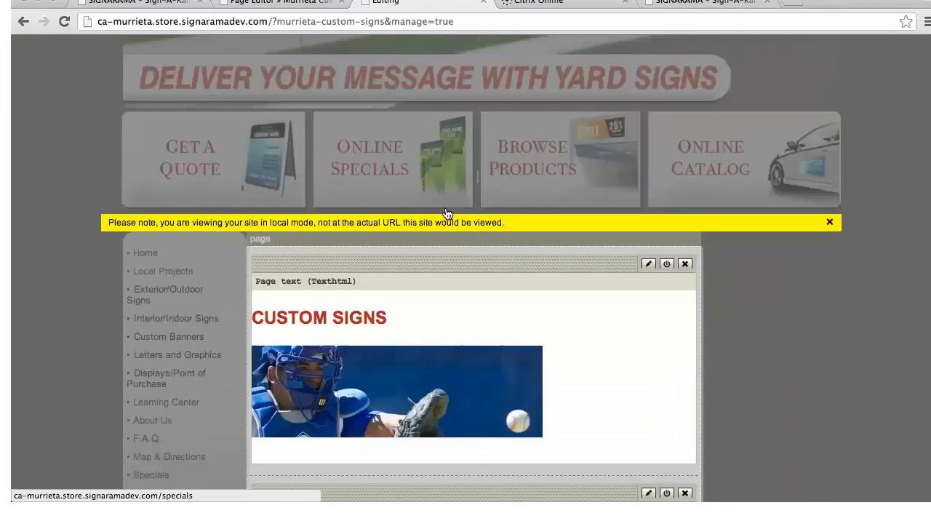
{"action": "scroll", "coordinate": [446, 211], "scroll_direction": "down", "scroll_amount": 2}
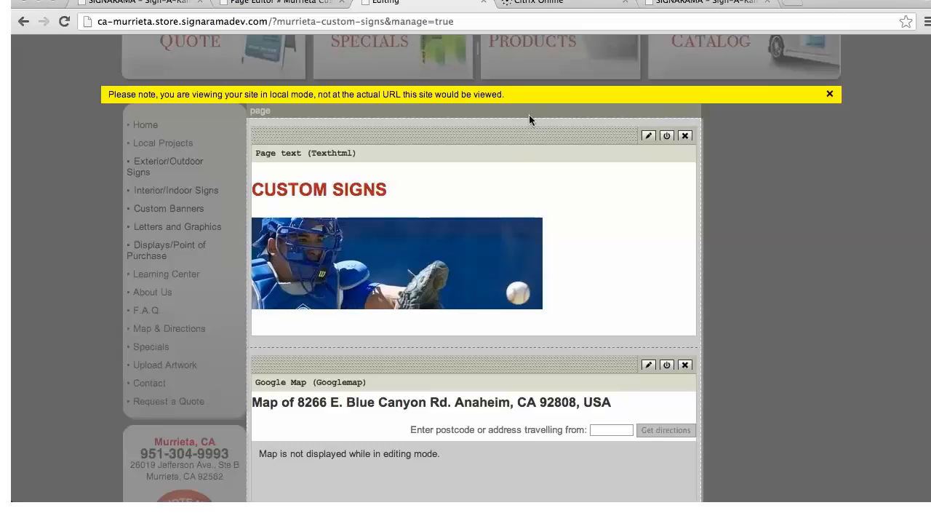
{"action": "scroll", "coordinate": [494, 181], "scroll_direction": "up", "scroll_amount": 1}
{"action": "scroll", "coordinate": [494, 181], "scroll_direction": "up", "scroll_amount": 4}
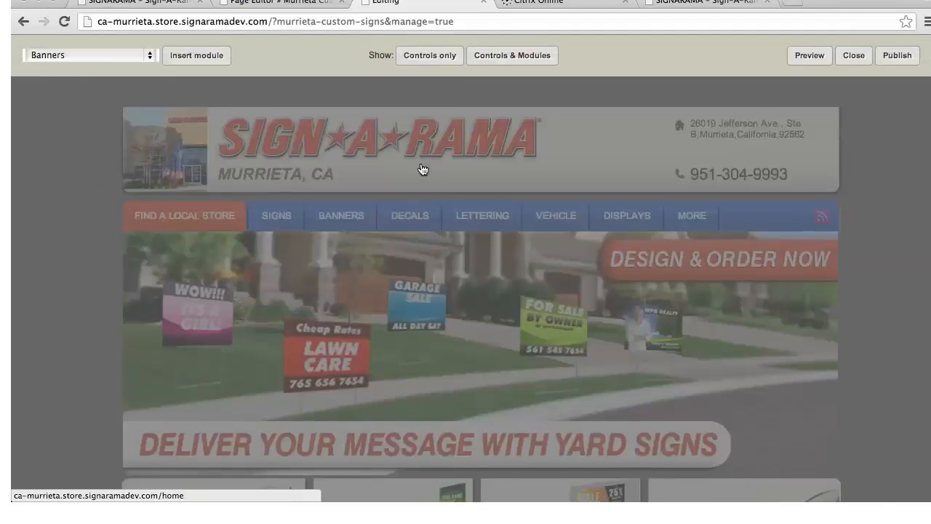
{"action": "left_click", "coordinate": [149, 56]}
{"action": "left_click", "coordinate": [76, 55]}
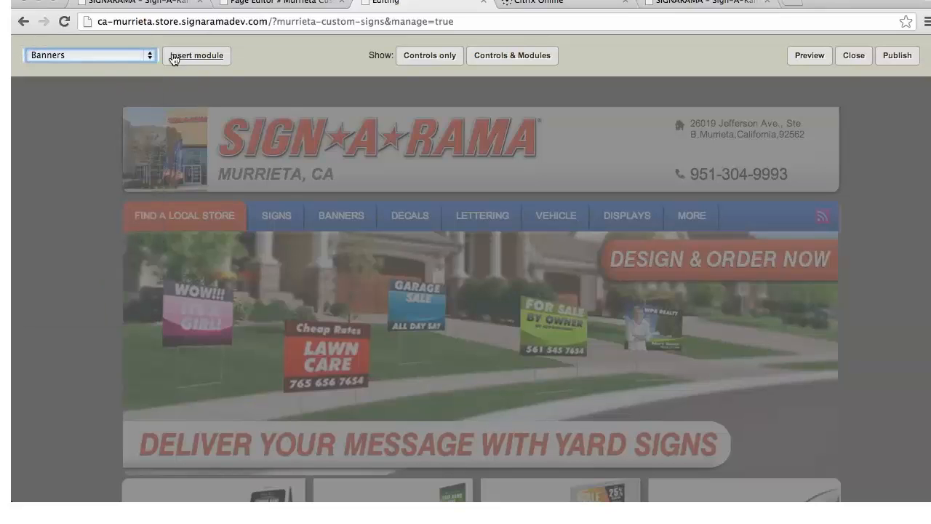
{"action": "left_click", "coordinate": [183, 59]}
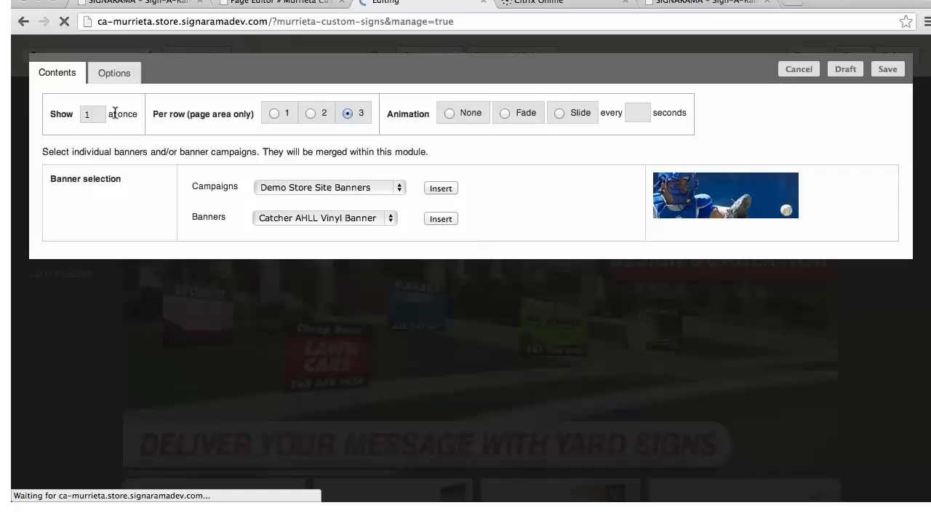
Set the Banners module to one banner per row with the Slide animation every 5 seconds
{"action": "left_click", "coordinate": [274, 113]}
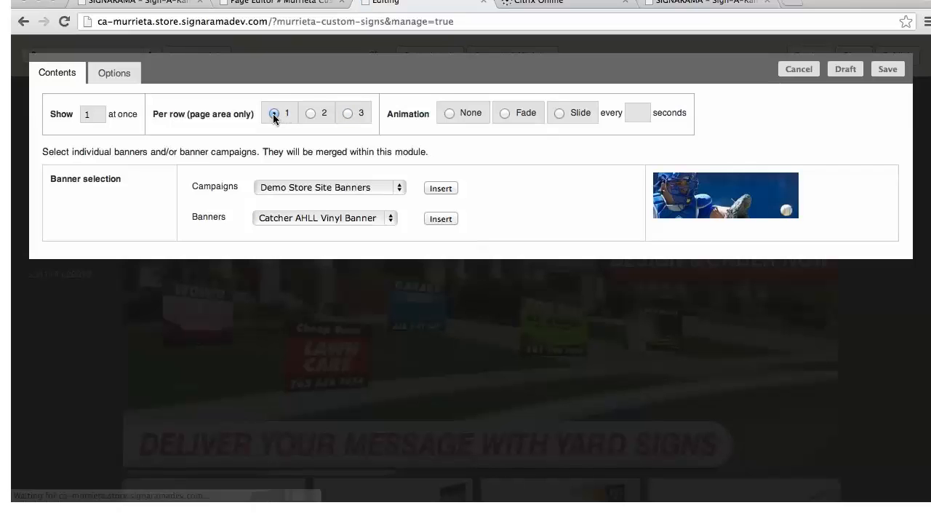
{"action": "left_click", "coordinate": [557, 112]}
{"action": "left_click", "coordinate": [635, 113]}
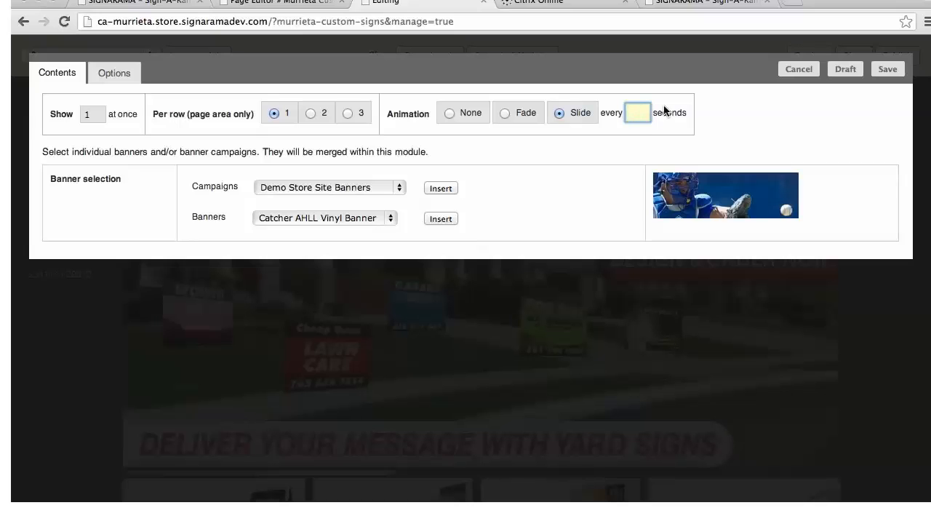
{"action": "type", "text": "5"}
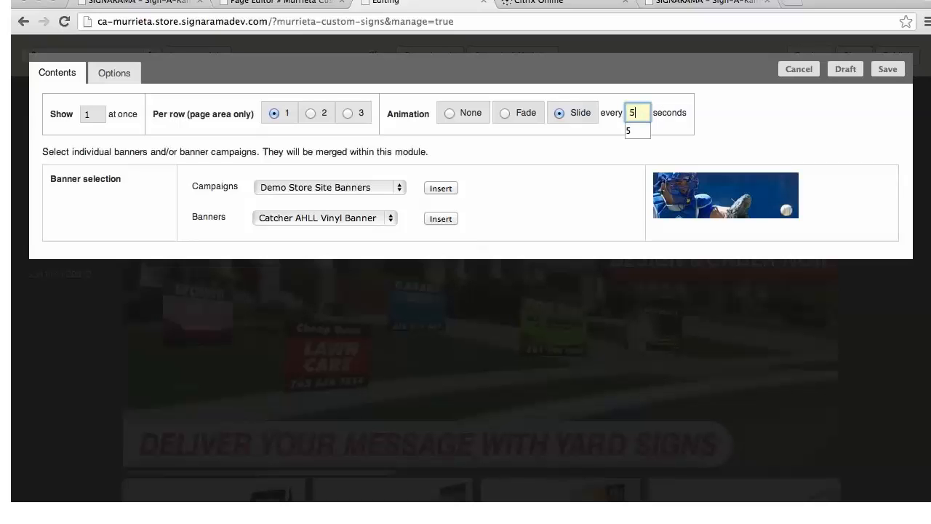
{"action": "left_click", "coordinate": [569, 198]}
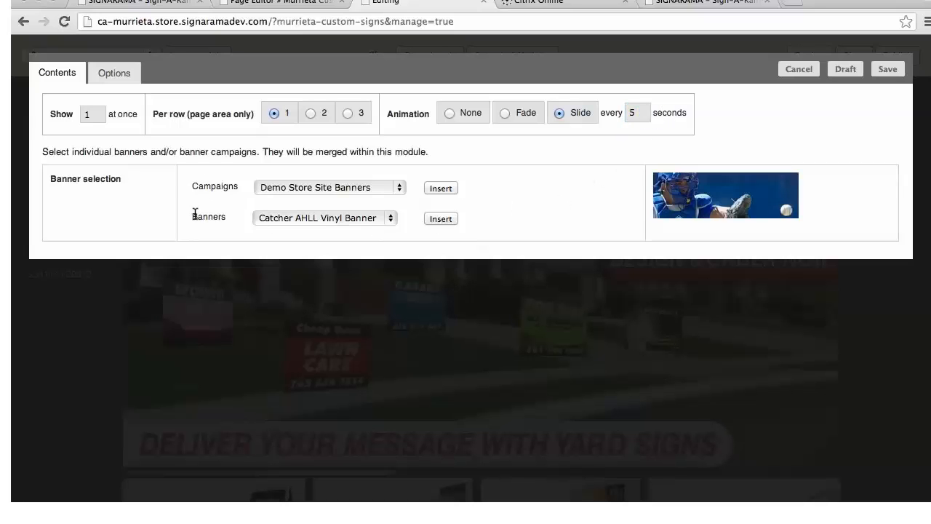
Insert the Catcher AHLL Vinyl Banner into the module's banner selection
{"action": "left_click", "coordinate": [390, 220]}
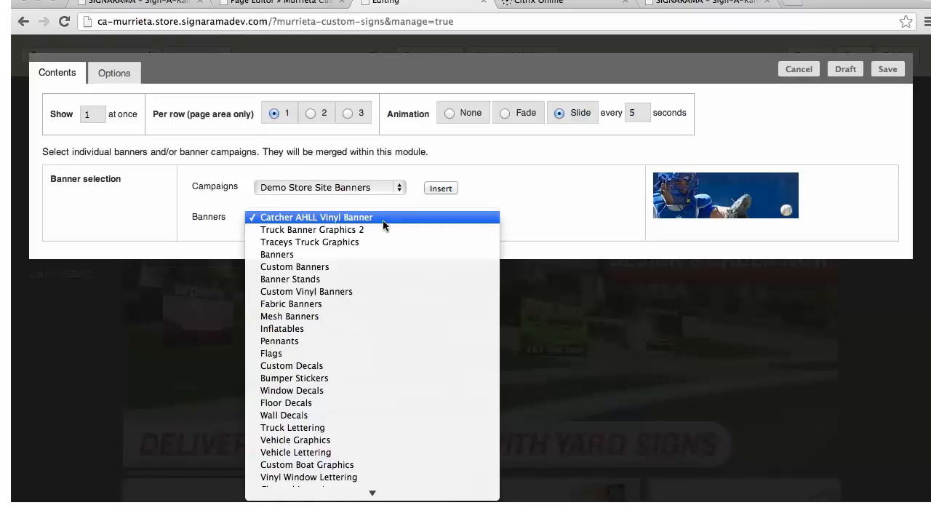
{"action": "left_click", "coordinate": [384, 219]}
{"action": "left_click", "coordinate": [437, 220]}
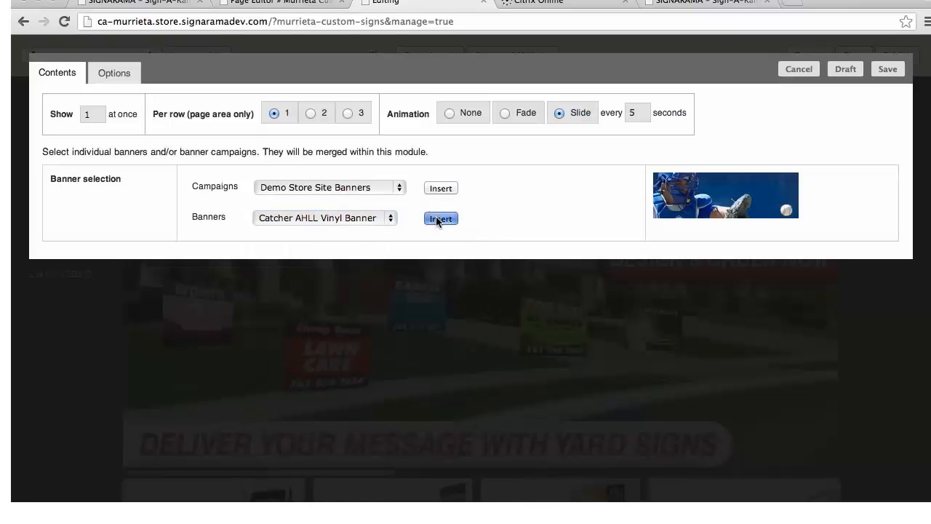
Insert the Traceys Truck Graphics banner into the Banners module's selection and save the module
{"action": "left_click", "coordinate": [390, 222]}
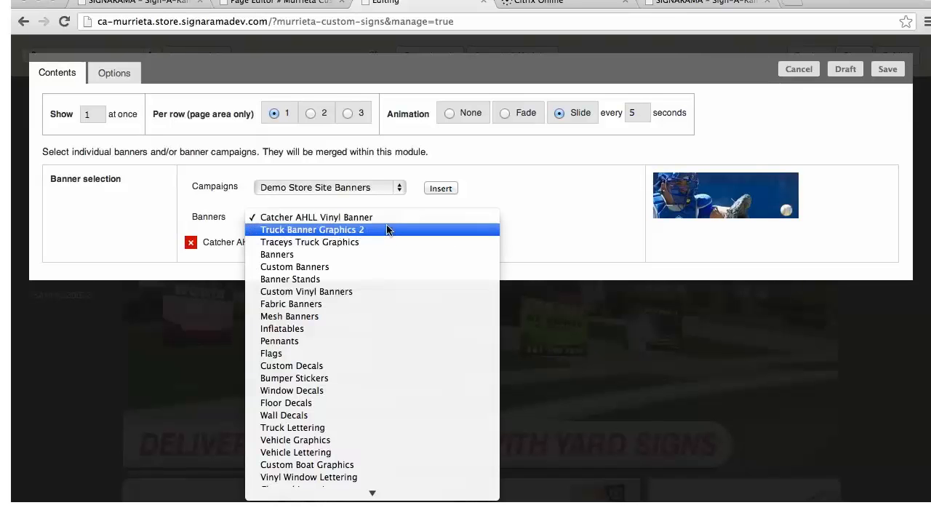
{"action": "left_click", "coordinate": [335, 241]}
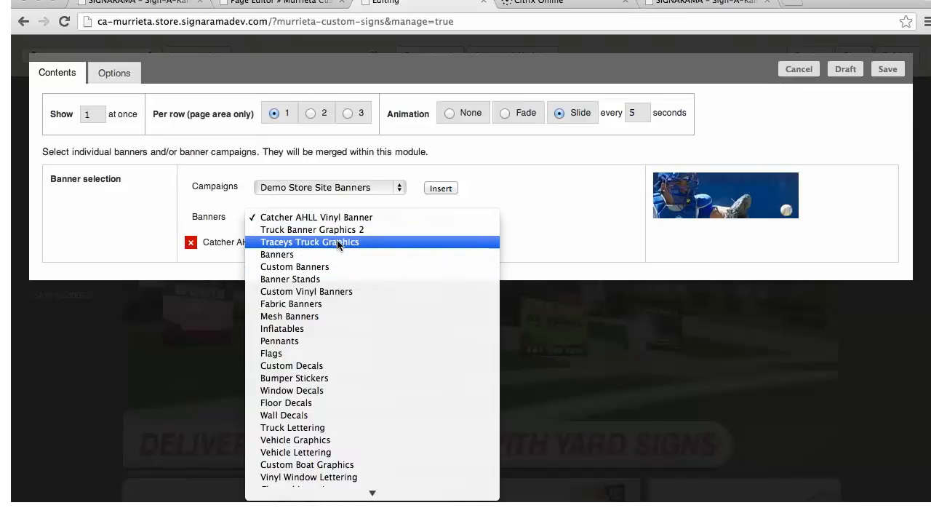
{"action": "left_click", "coordinate": [444, 218]}
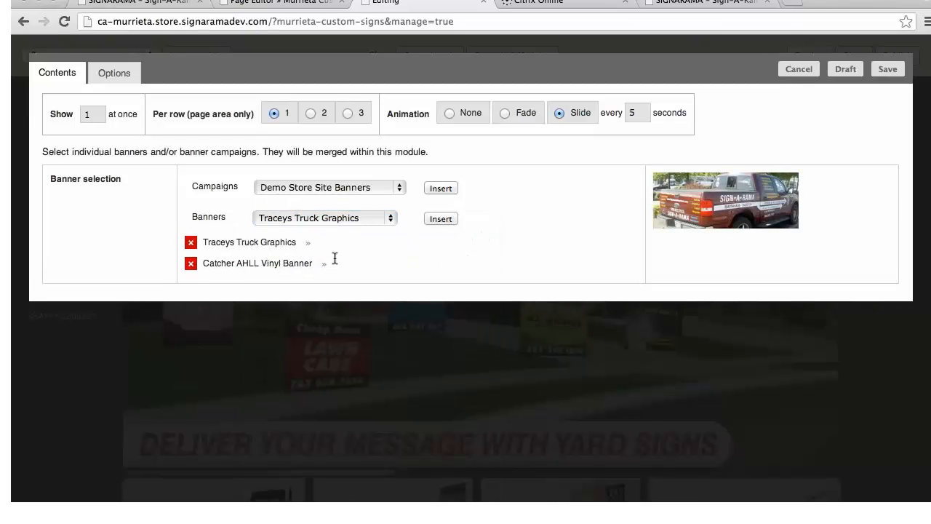
{"action": "left_click", "coordinate": [889, 70]}
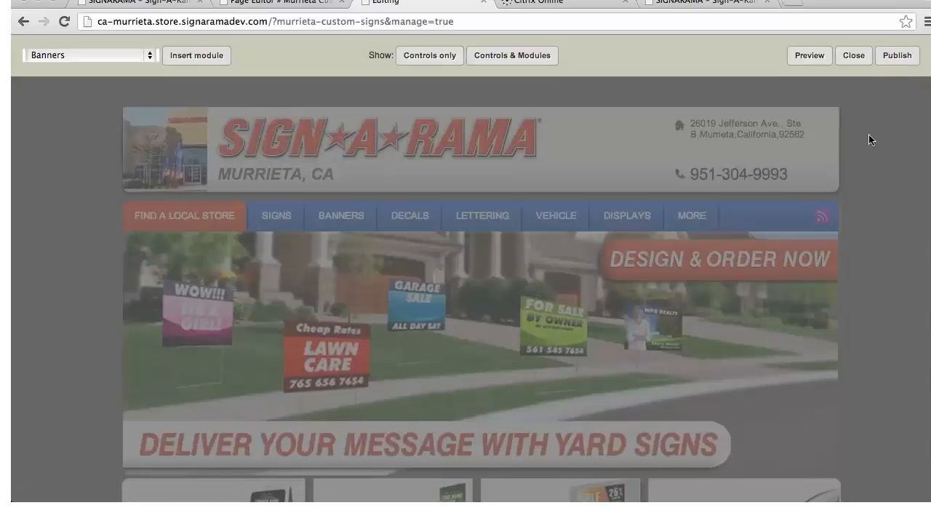
Move the Page text module above the Banners module in the page area
{"action": "scroll", "coordinate": [768, 201], "scroll_direction": "down", "scroll_amount": 5}
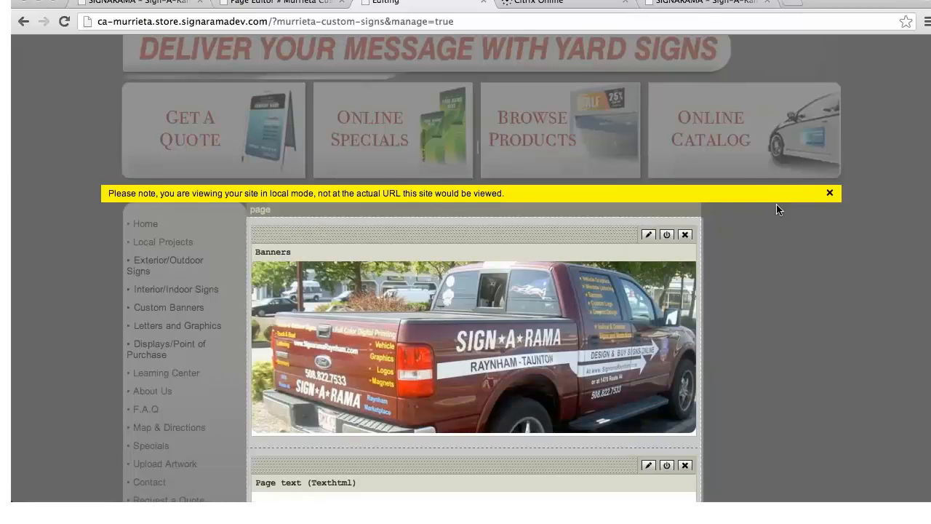
{"action": "scroll", "coordinate": [829, 198], "scroll_direction": "down", "scroll_amount": 3}
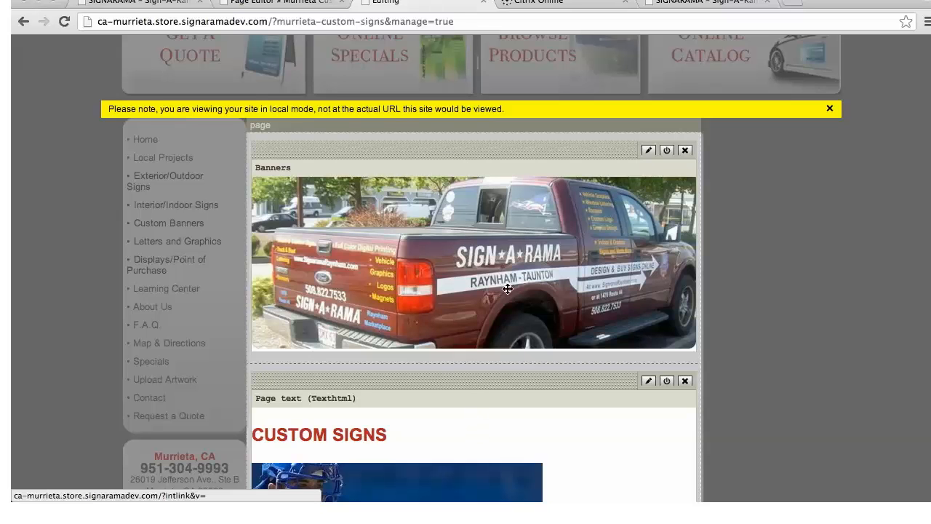
{"action": "left_click_drag", "start_coordinate": [529, 385], "coordinate": [528, 156]}
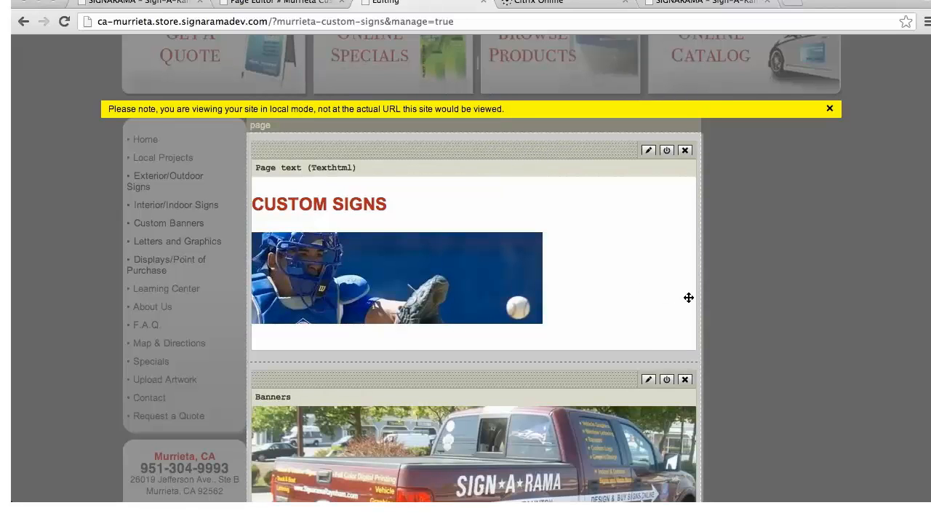
Delete the Google Map module from the page area and confirm the removal
{"action": "scroll", "coordinate": [688, 297], "scroll_direction": "down", "scroll_amount": 6}
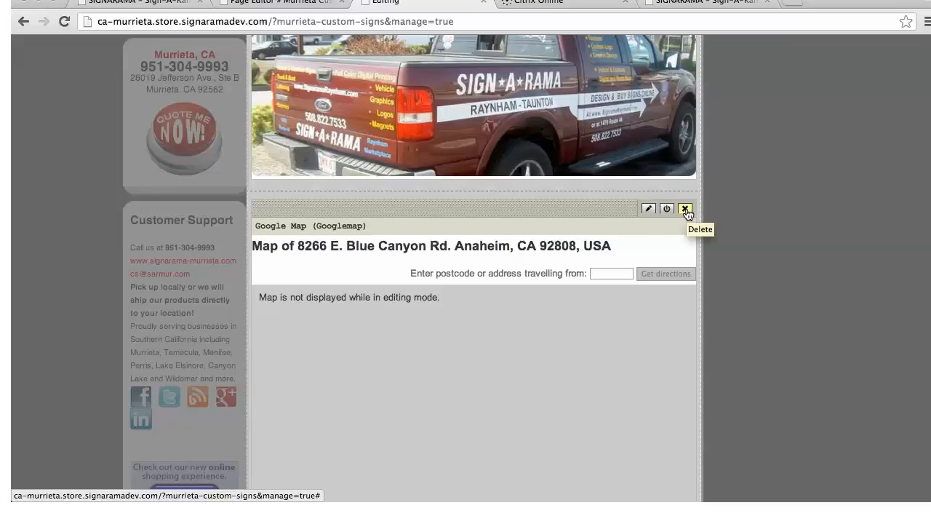
{"action": "left_click", "coordinate": [685, 210]}
{"action": "left_click", "coordinate": [591, 177]}
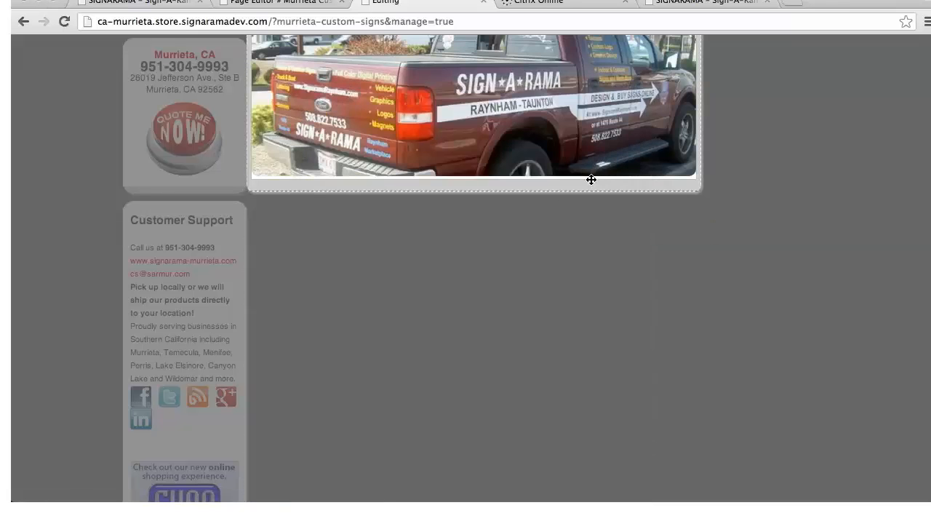
Replace the catcher image in the Page text module with "We make custom signs and banners for you teams, events and special occassions." and save it
{"action": "scroll", "coordinate": [591, 179], "scroll_direction": "up", "scroll_amount": 5}
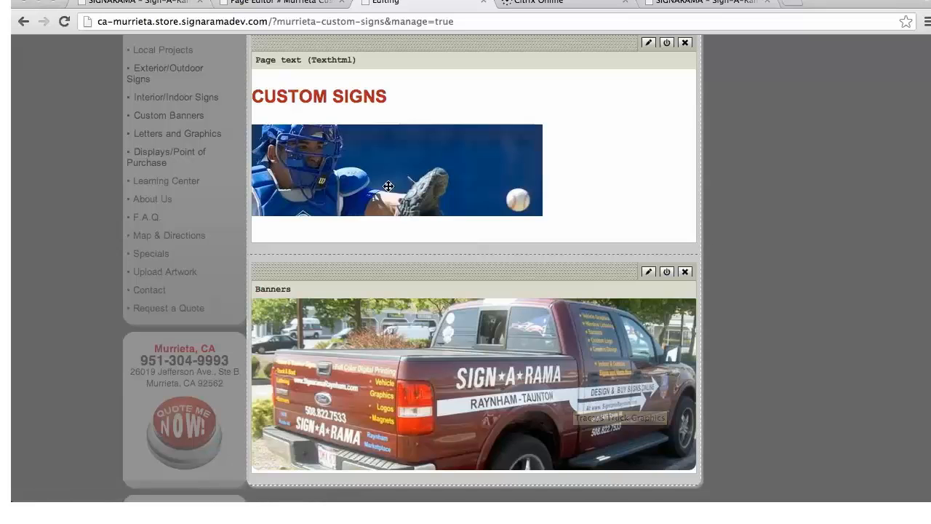
{"action": "left_click", "coordinate": [648, 42]}
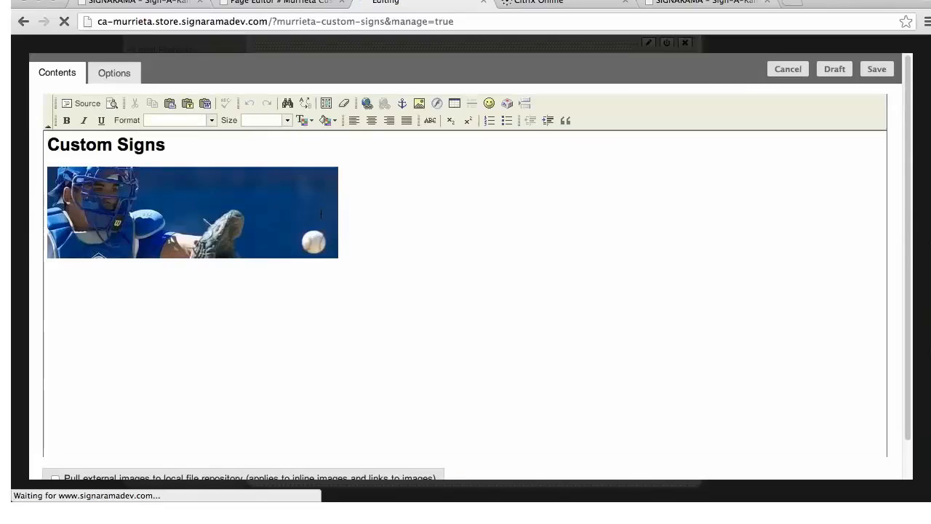
{"action": "left_click", "coordinate": [319, 212]}
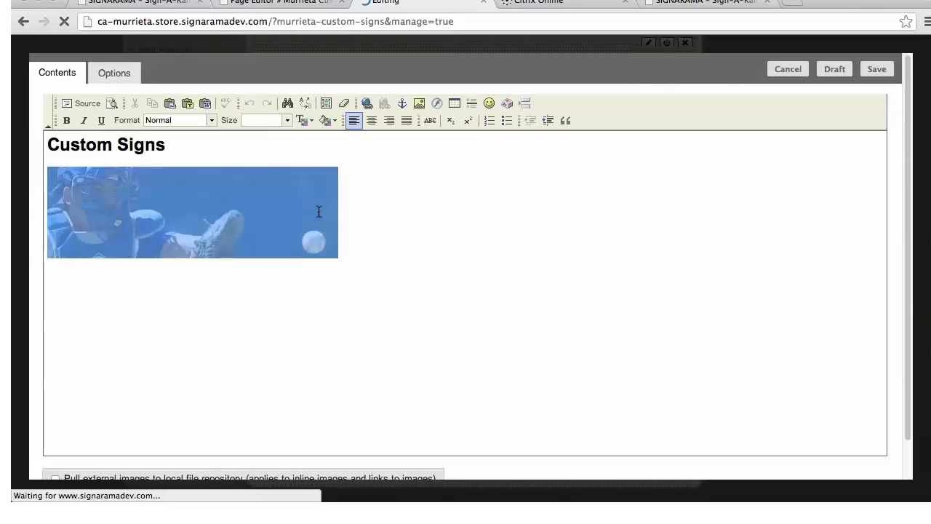
{"action": "key", "text": "BackSpace"}
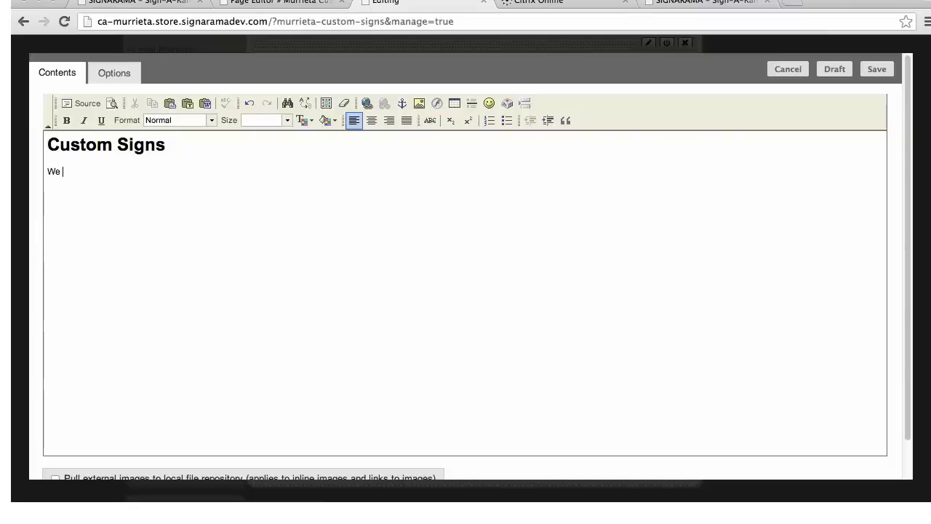
{"action": "type", "text": "We make custom signs and banners for you teams, events and special o"}
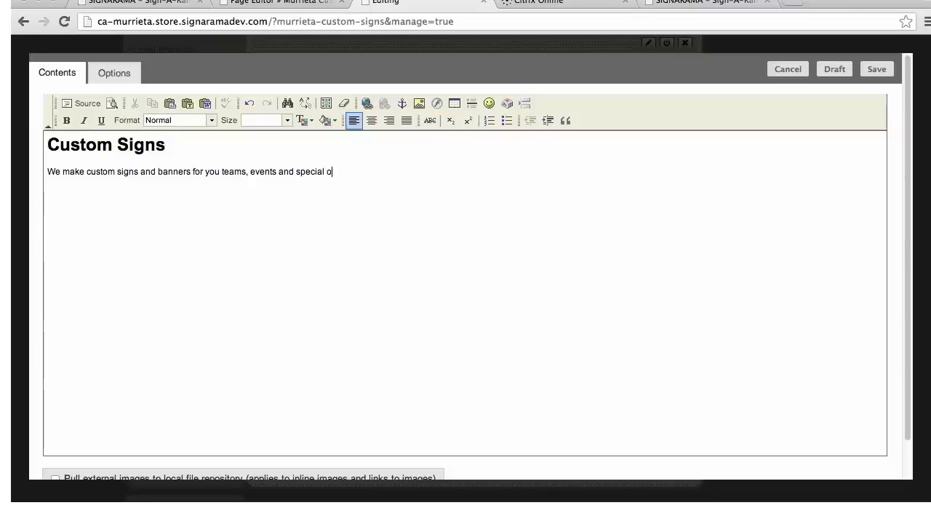
{"action": "type", "text": "ssions."}
{"action": "left_click", "coordinate": [878, 70]}
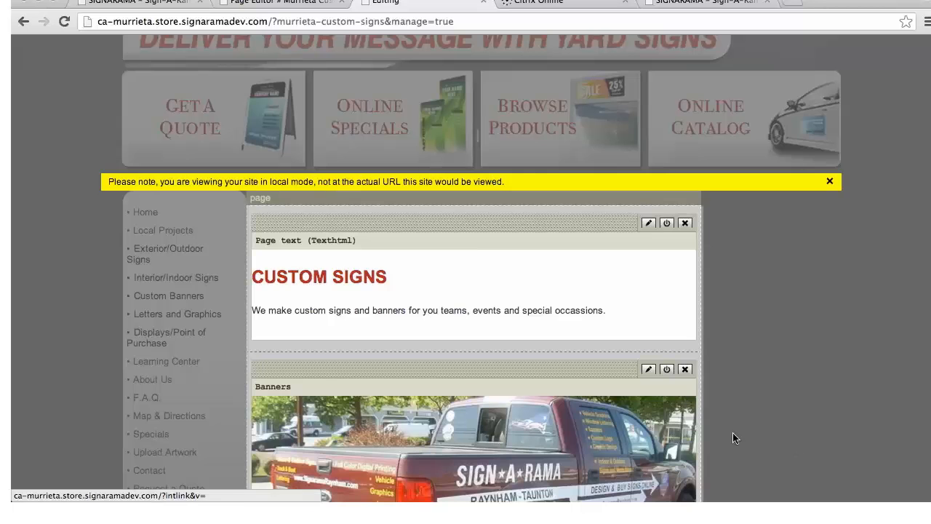
Publish the edited Murrieta Custom Signs page
{"action": "scroll", "coordinate": [862, 426], "scroll_direction": "up", "scroll_amount": 2}
{"action": "scroll", "coordinate": [862, 429], "scroll_direction": "up", "scroll_amount": 10}
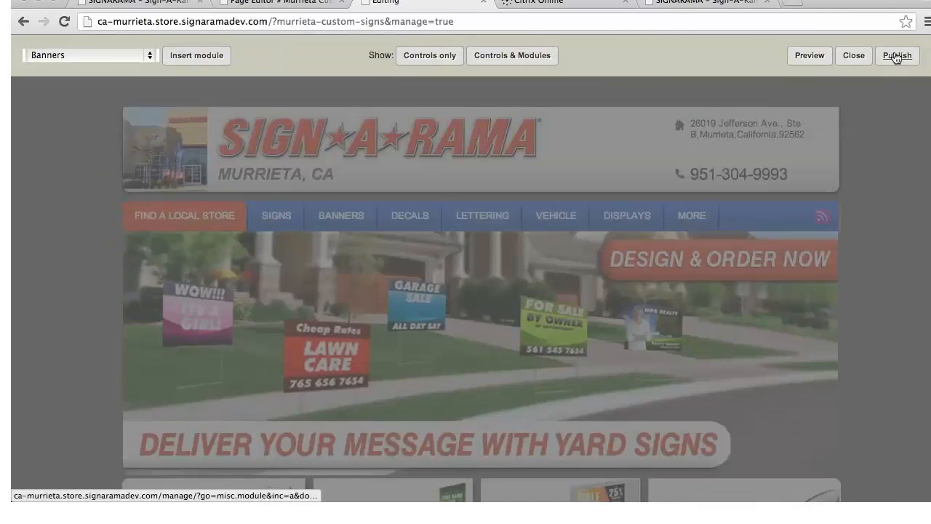
{"action": "left_click", "coordinate": [895, 57]}
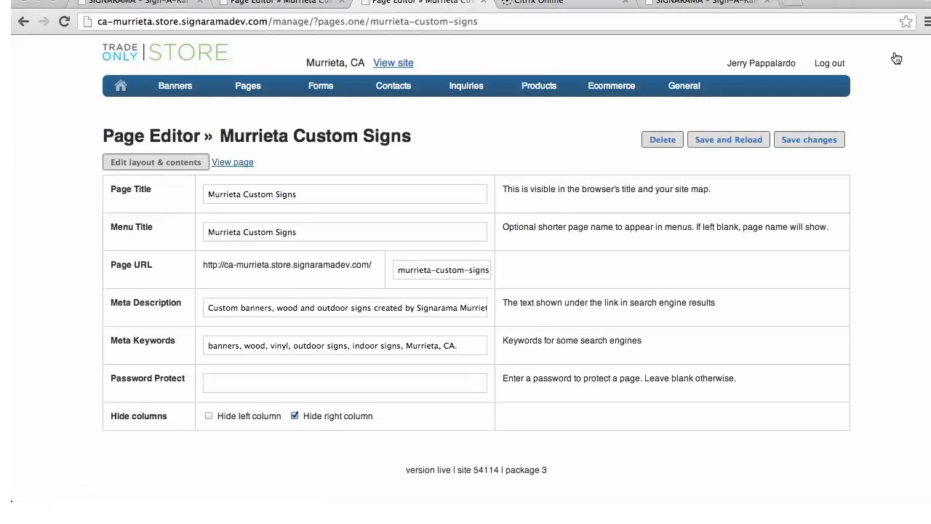
View the published Murrieta Custom Signs page, dismiss the local-mode notice and examine the page's text and banner
{"action": "left_click", "coordinate": [222, 163]}
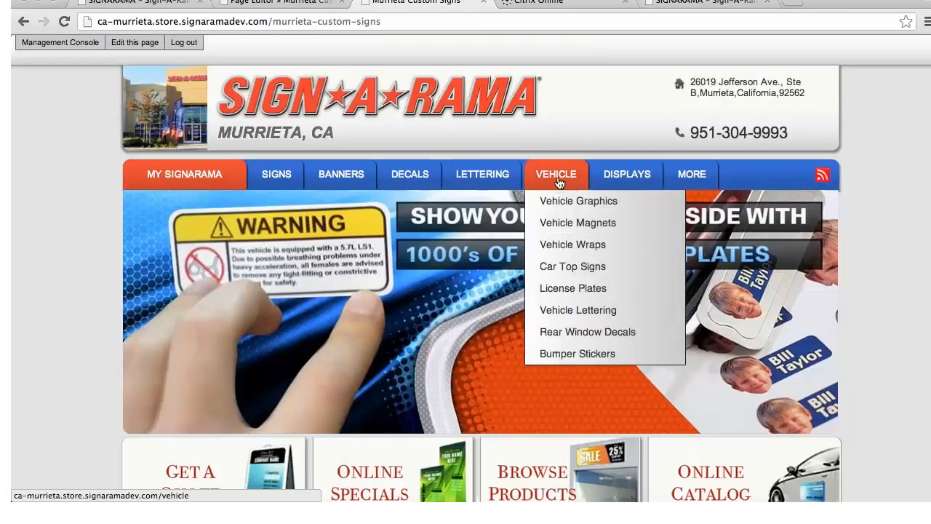
{"action": "scroll", "coordinate": [555, 204], "scroll_direction": "down", "scroll_amount": 5}
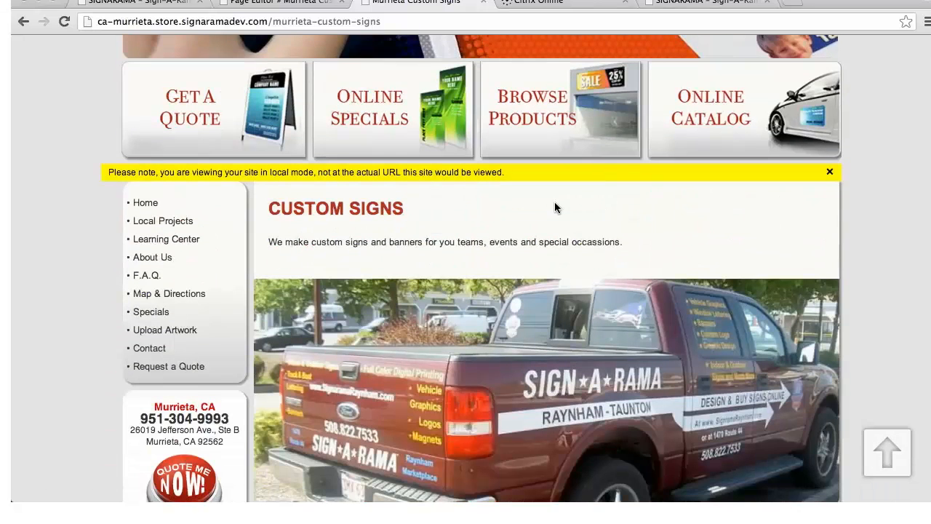
{"action": "scroll", "coordinate": [555, 205], "scroll_direction": "down", "scroll_amount": 1}
{"action": "scroll", "coordinate": [555, 337], "scroll_direction": "down", "scroll_amount": 3}
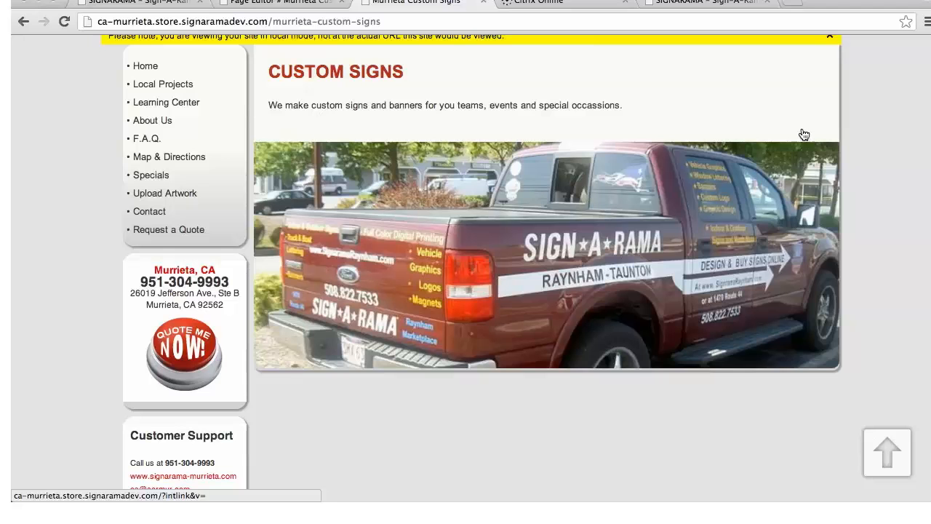
{"action": "scroll", "coordinate": [763, 256], "scroll_direction": "up", "scroll_amount": 3}
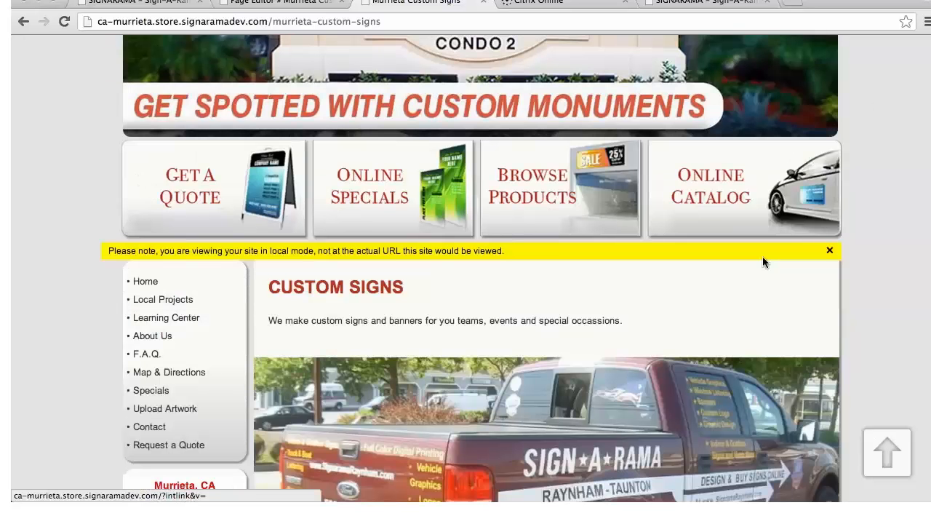
{"action": "left_click", "coordinate": [830, 251]}
{"action": "scroll", "coordinate": [726, 288], "scroll_direction": "down", "scroll_amount": 2}
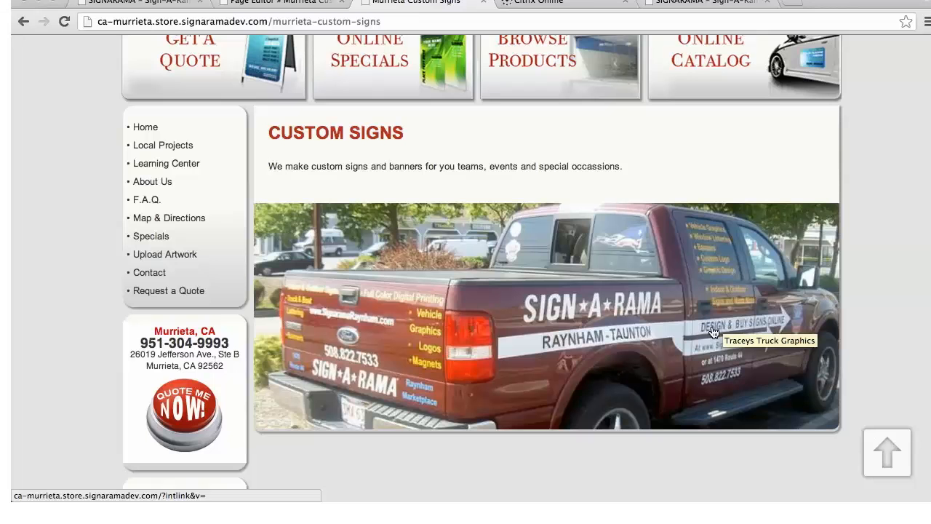
{"action": "scroll", "coordinate": [648, 235], "scroll_direction": "up", "scroll_amount": 2}
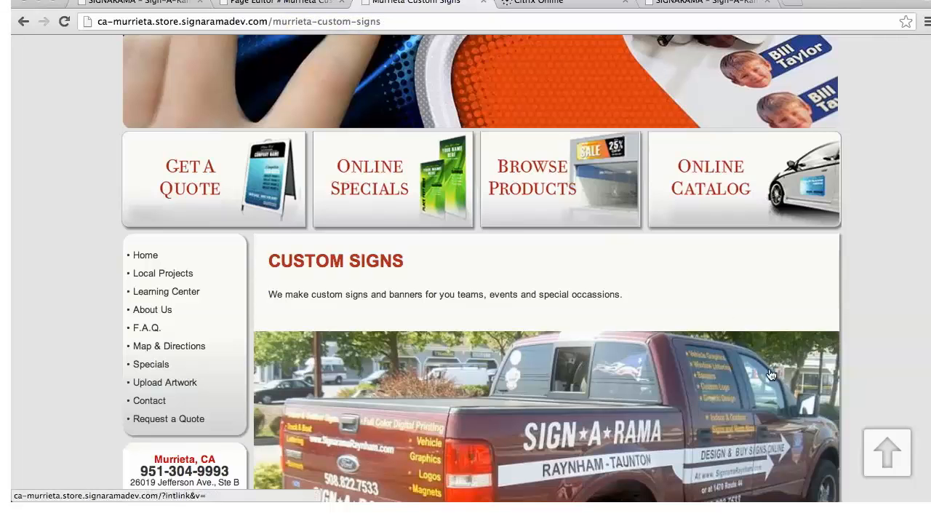
{"action": "scroll", "coordinate": [764, 364], "scroll_direction": "down", "scroll_amount": 4}
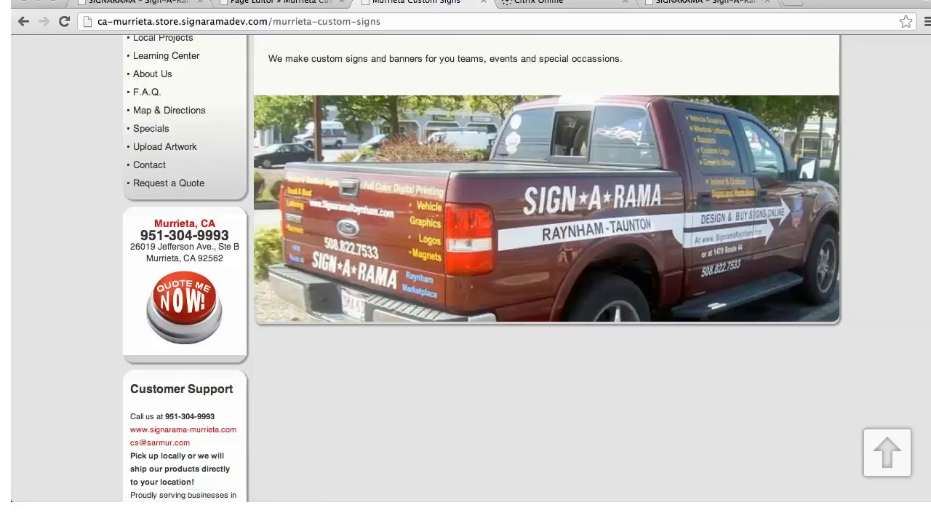
{"action": "scroll", "coordinate": [480, 269], "scroll_direction": "up", "scroll_amount": 7}
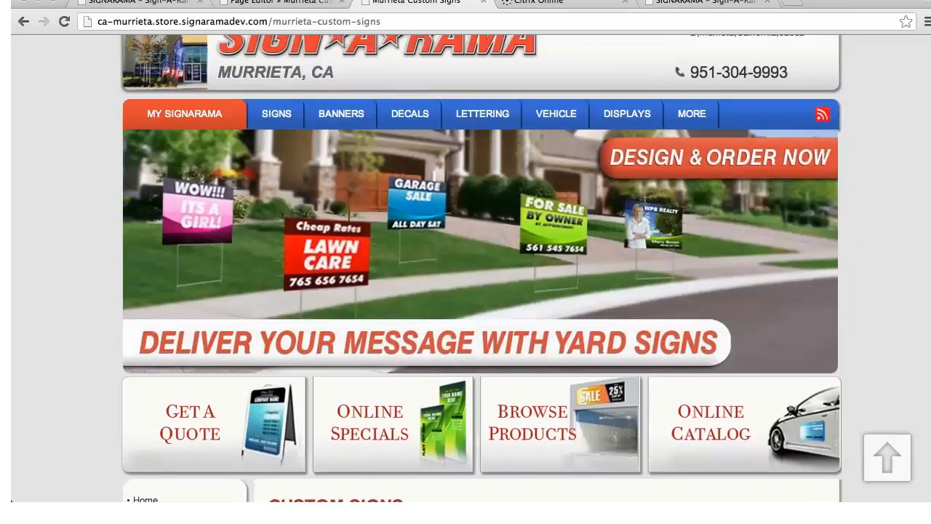
{"action": "scroll", "coordinate": [480, 269], "scroll_direction": "up", "scroll_amount": 2}
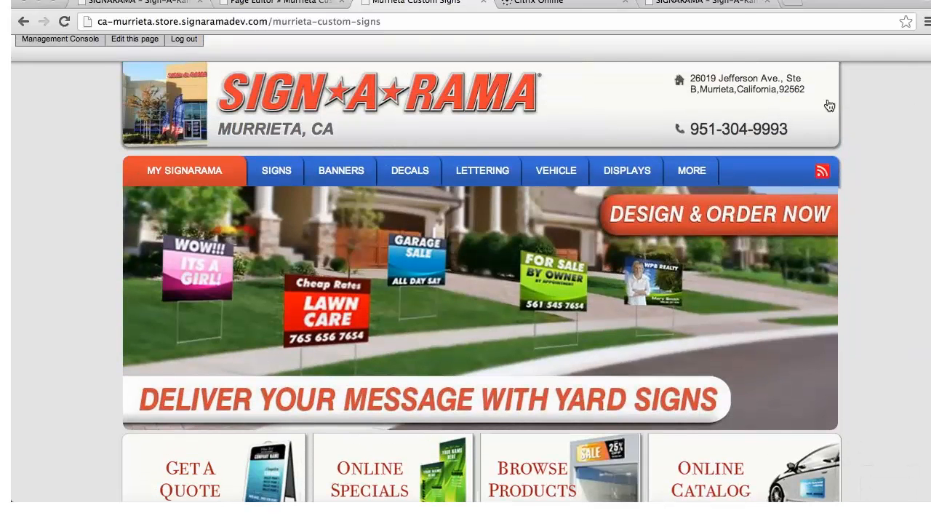
Return to the management console and review the store's list of existing forms
{"action": "left_click", "coordinate": [56, 40]}
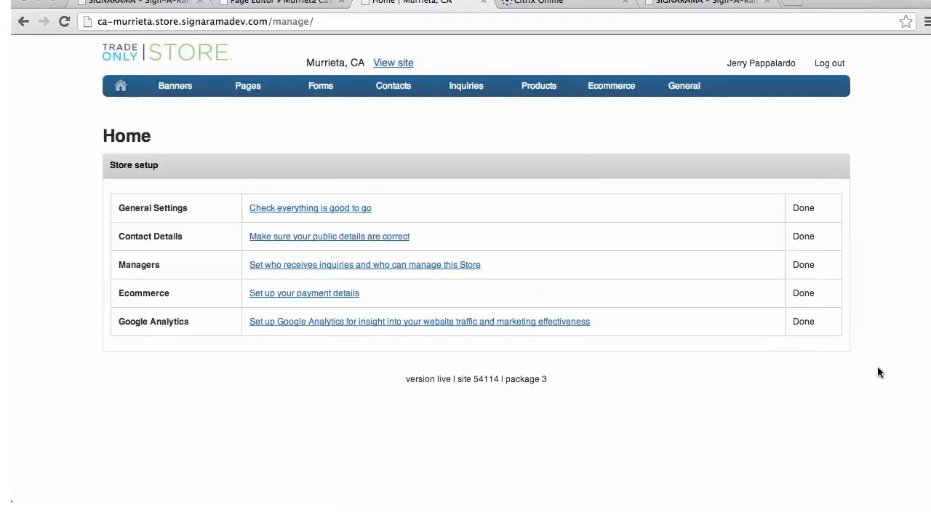
{"action": "mouse_move", "coordinate": [222, 99]}
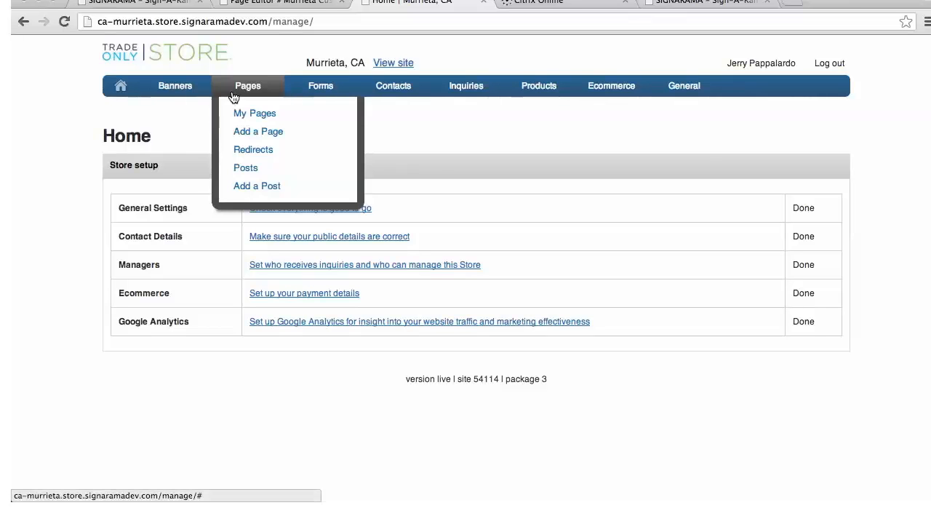
{"action": "mouse_move", "coordinate": [295, 86]}
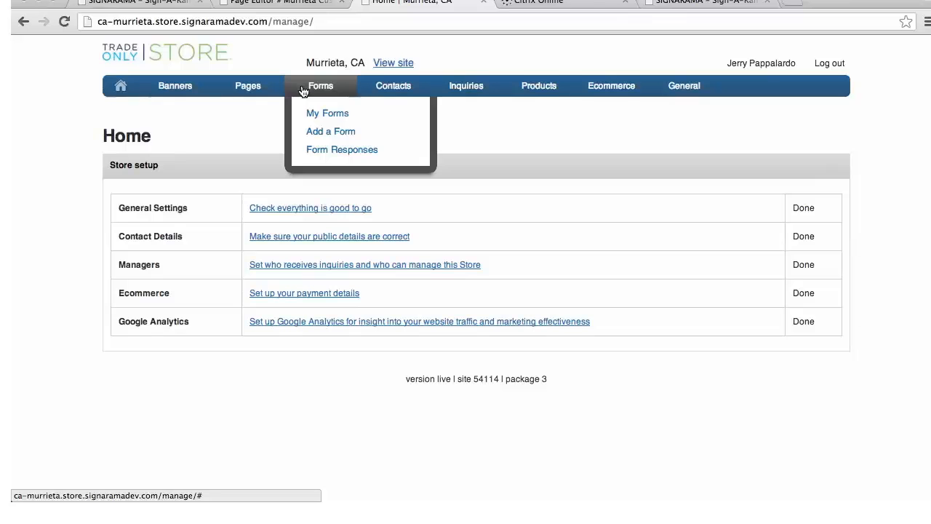
{"action": "left_click", "coordinate": [322, 116]}
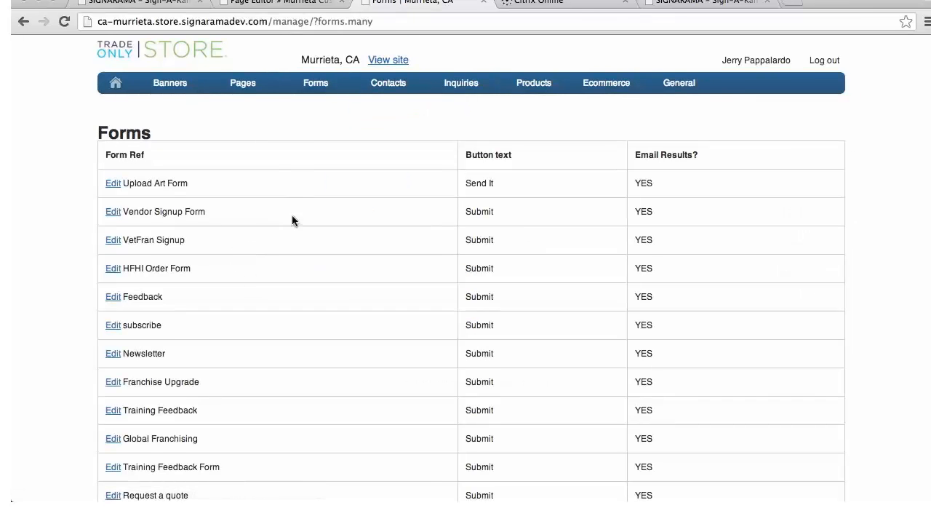
{"action": "scroll", "coordinate": [295, 233], "scroll_direction": "down", "scroll_amount": 2}
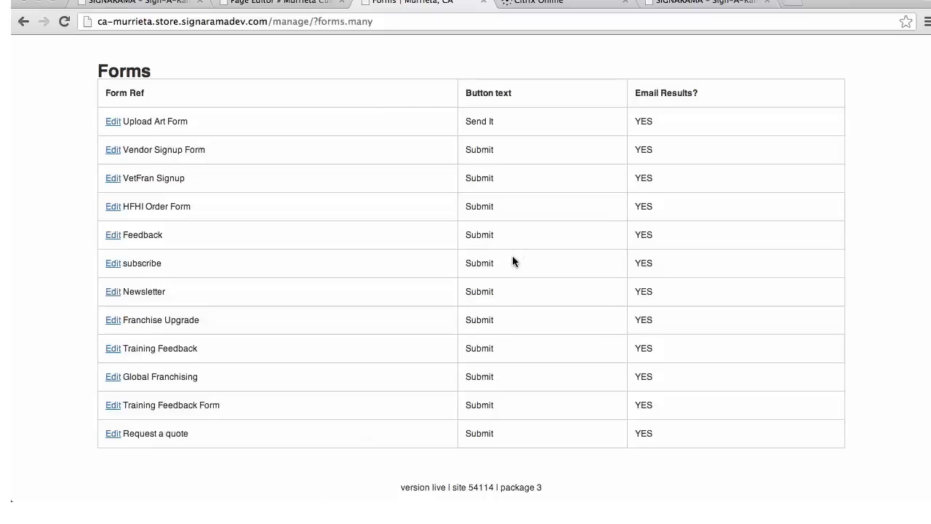
{"action": "scroll", "coordinate": [512, 260], "scroll_direction": "up", "scroll_amount": 2}
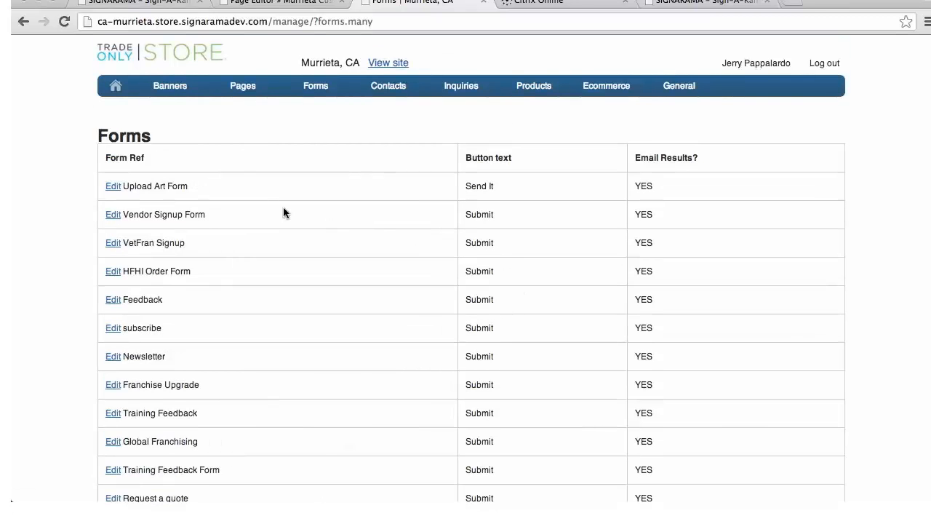
Start a new form with "Sign Request Form" as both its reference and its title
{"action": "mouse_move", "coordinate": [318, 87]}
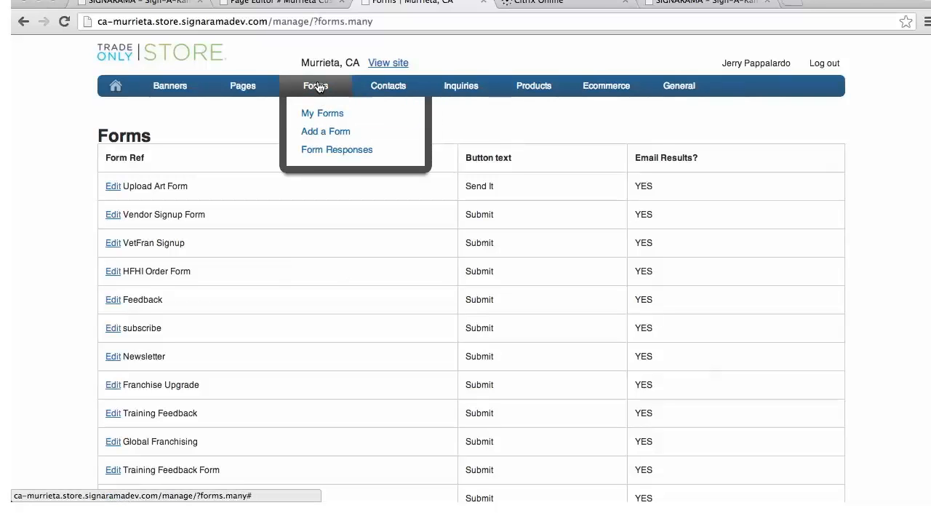
{"action": "left_click", "coordinate": [311, 133]}
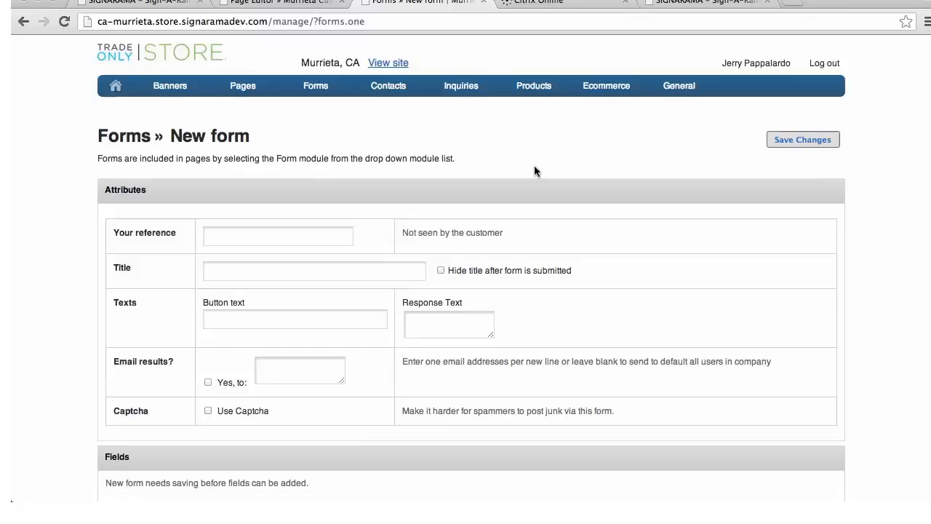
{"action": "scroll", "coordinate": [534, 171], "scroll_direction": "down", "scroll_amount": 2}
{"action": "left_click", "coordinate": [225, 190]}
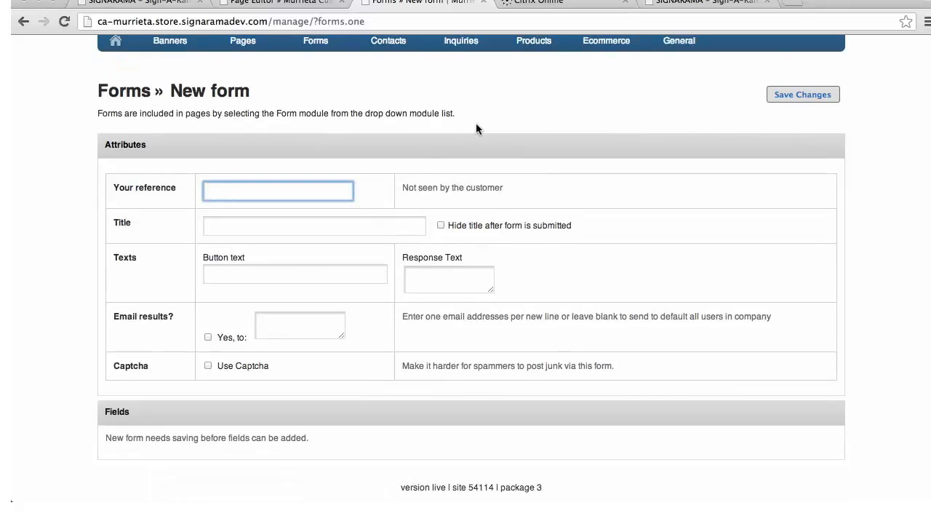
{"action": "type", "text": "Sign Request Form"}
{"action": "left_click", "coordinate": [296, 227]}
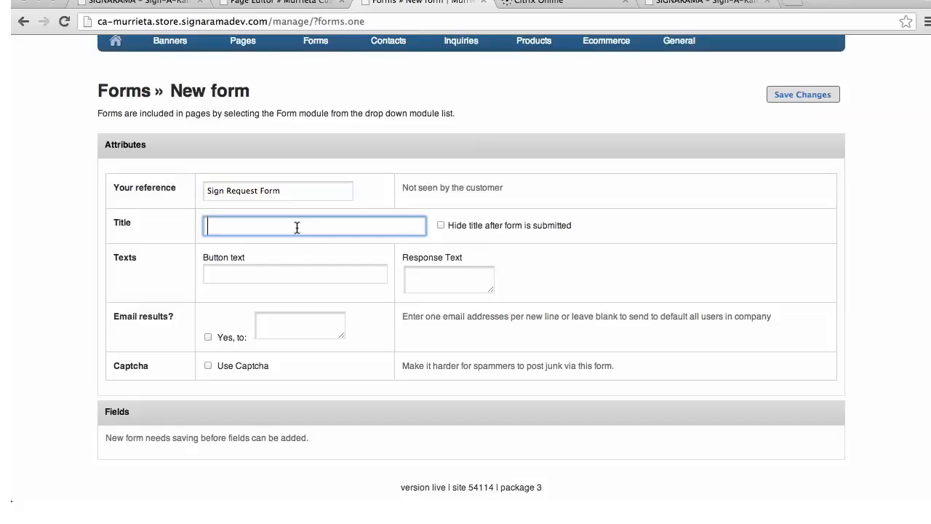
{"action": "type", "text": "Sign Request Form"}
Set the form's button text to "Submit" and its response text to "Thank You."
{"action": "left_click", "coordinate": [290, 271]}
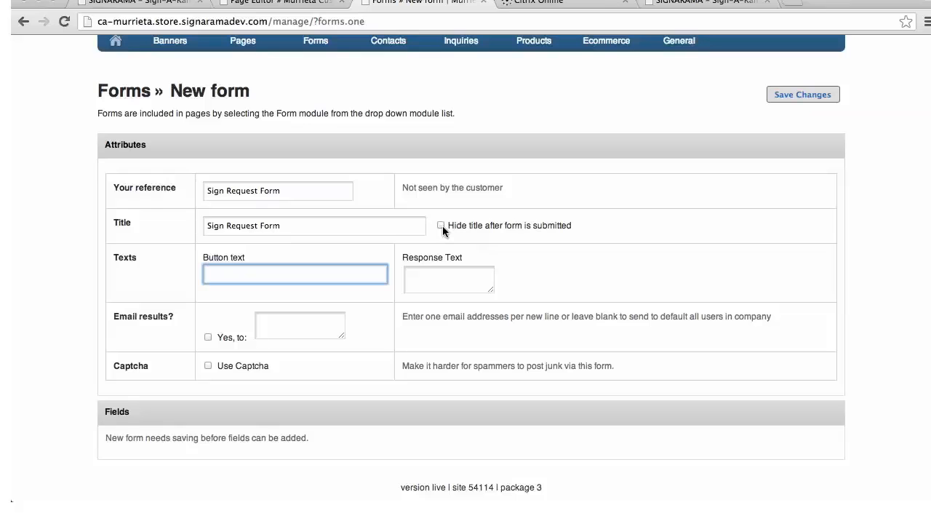
{"action": "type", "text": "Submit"}
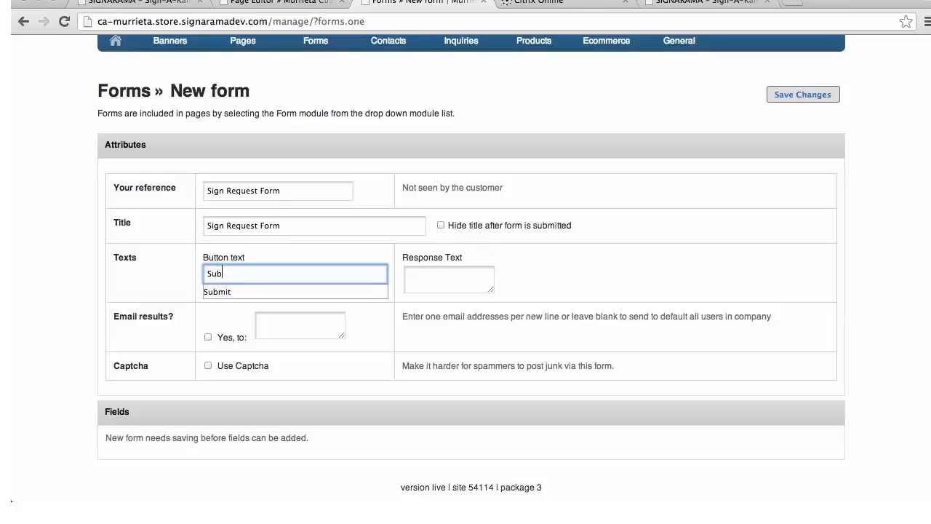
{"action": "left_click", "coordinate": [442, 268]}
{"action": "type", "text": "Thank You."}
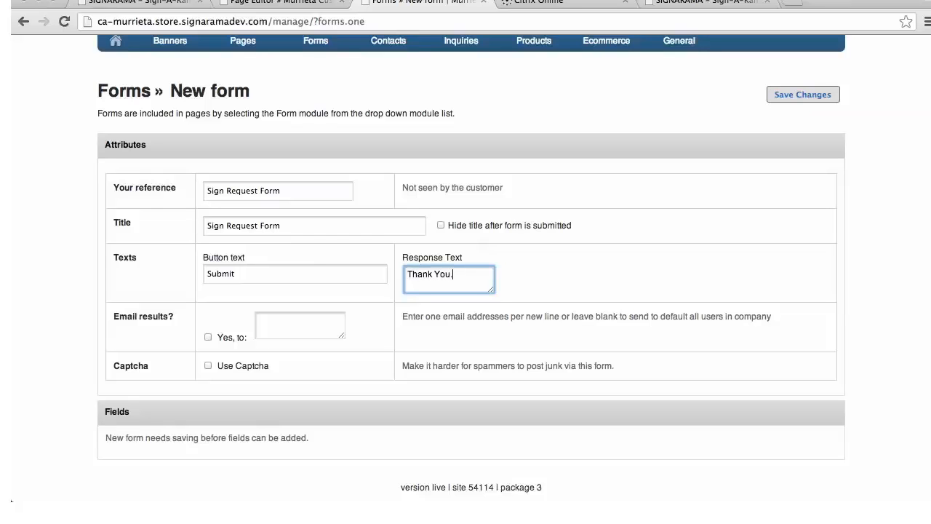
Turn on emailing of the form results and enter the recipient's email address
{"action": "left_click", "coordinate": [208, 338]}
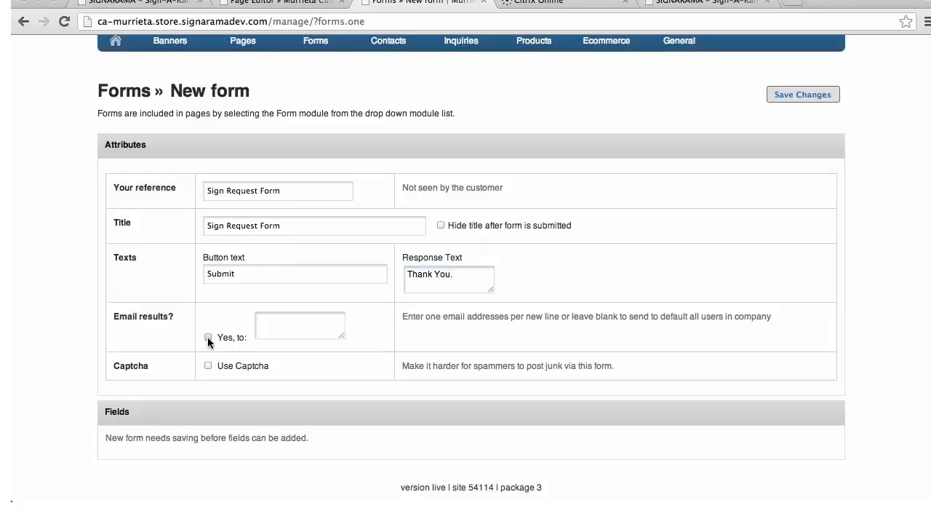
{"action": "left_click", "coordinate": [273, 322]}
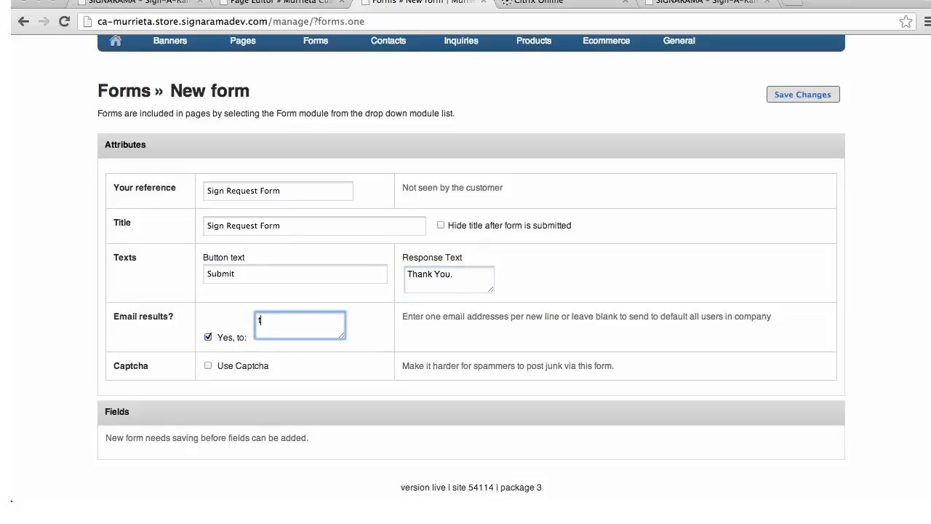
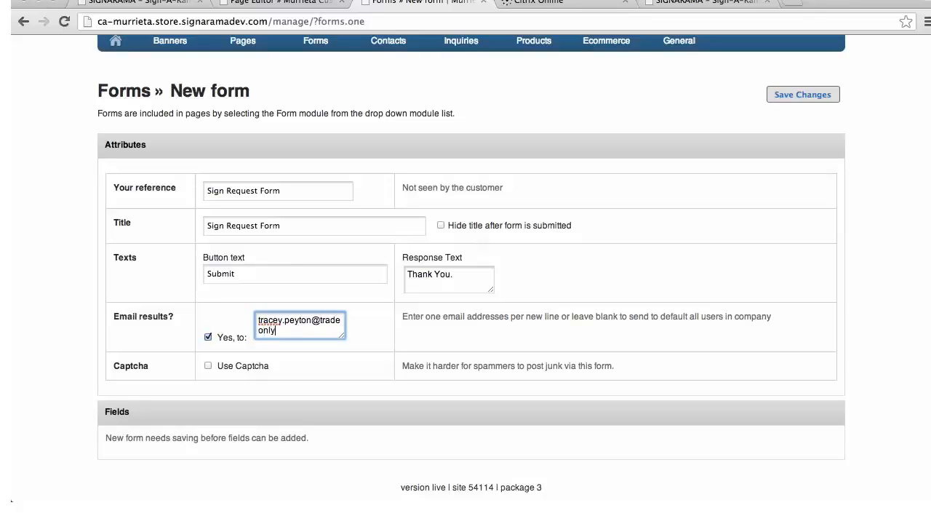
Enable Captcha for the new form and save it
{"action": "left_click", "coordinate": [207, 365]}
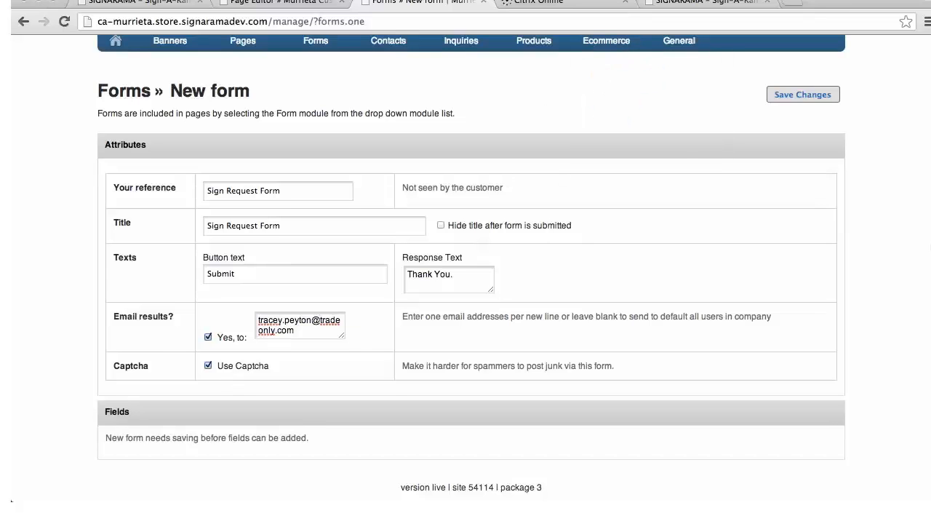
{"action": "scroll", "coordinate": [472, 264], "scroll_direction": "up", "scroll_amount": 2}
{"action": "scroll", "coordinate": [471, 264], "scroll_direction": "down", "scroll_amount": 2}
{"action": "left_click", "coordinate": [816, 94]}
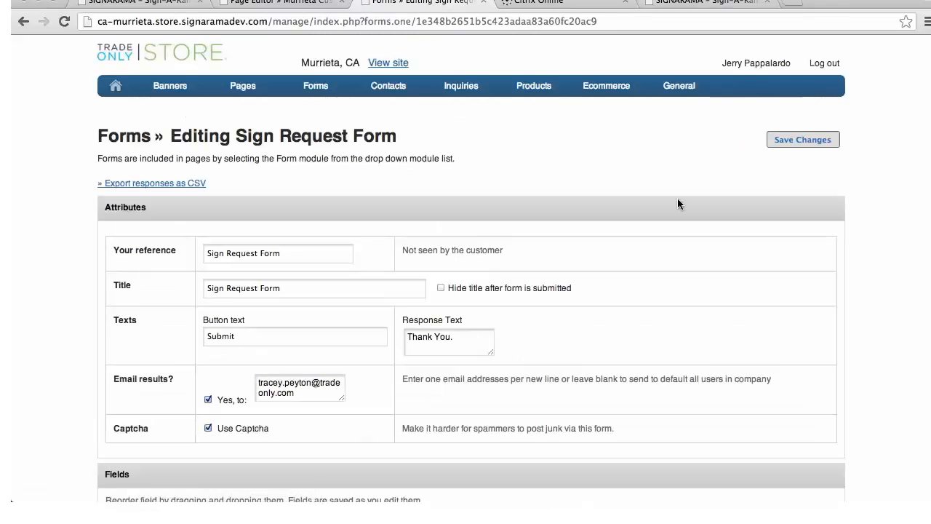
Add a required single-line Text field titled "Name" to the Sign Request Form and save the field
{"action": "scroll", "coordinate": [387, 374], "scroll_direction": "down", "scroll_amount": 5}
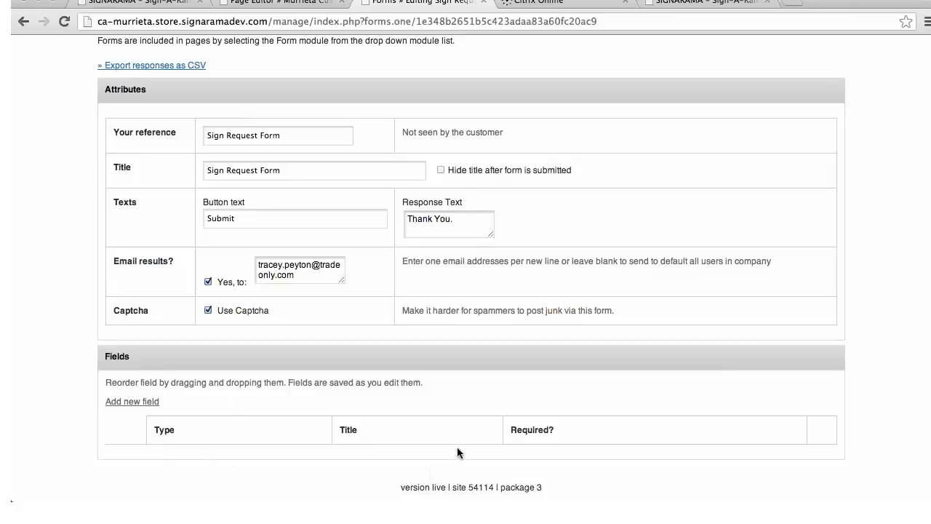
{"action": "left_click", "coordinate": [151, 404]}
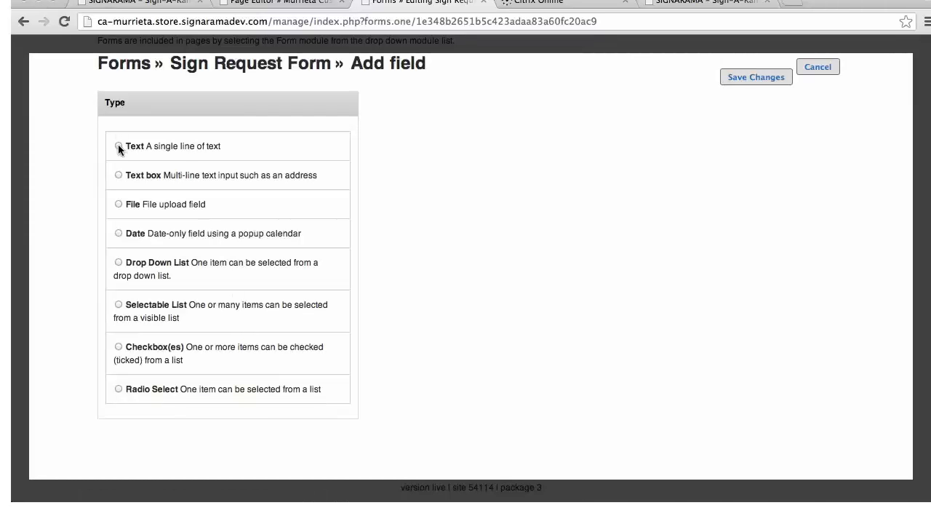
{"action": "left_click", "coordinate": [118, 146]}
{"action": "left_click", "coordinate": [551, 152]}
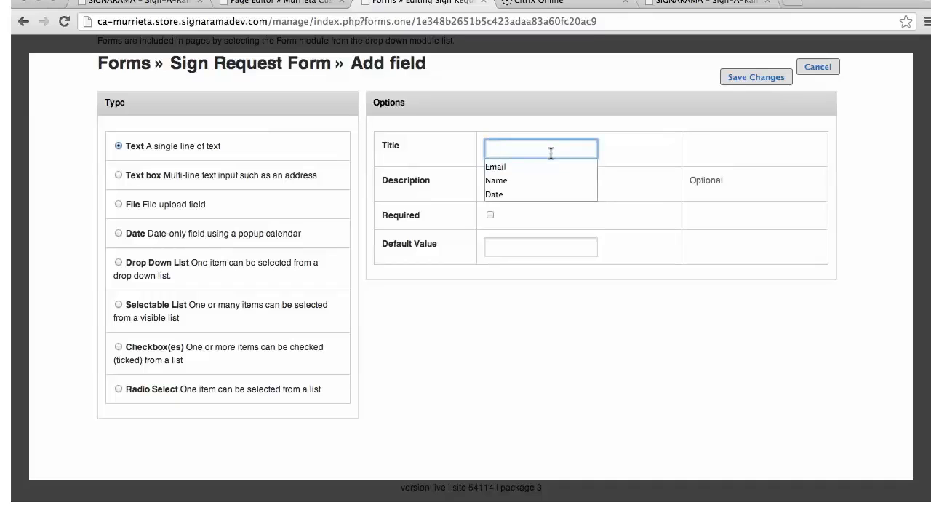
{"action": "type", "text": "Name"}
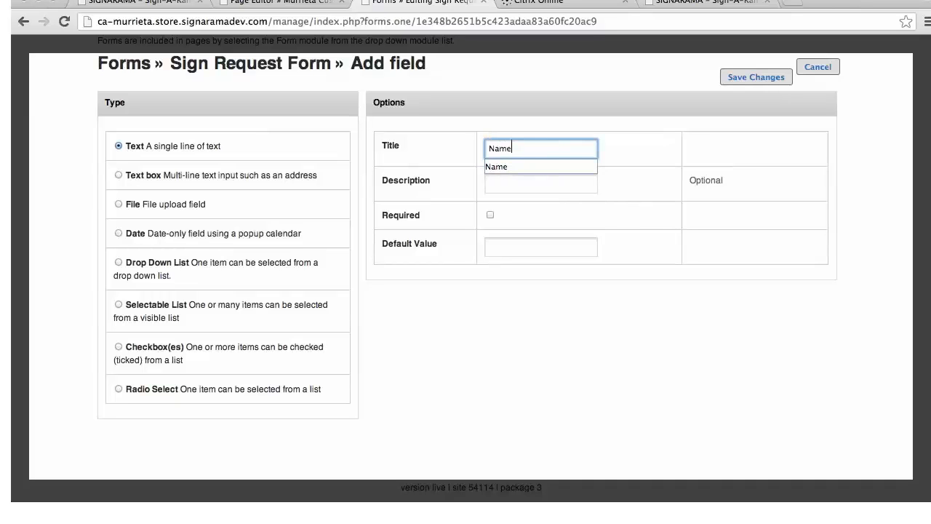
{"action": "left_click", "coordinate": [552, 184]}
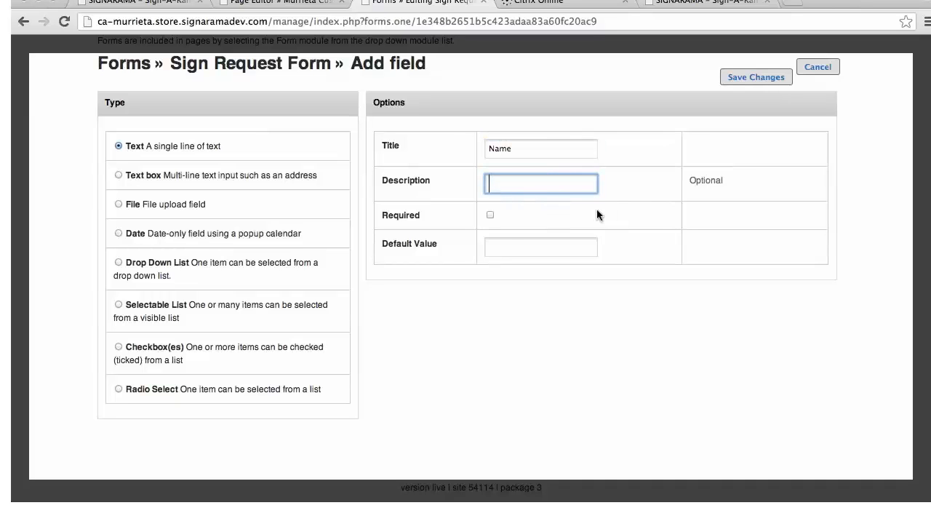
{"action": "left_click", "coordinate": [490, 215]}
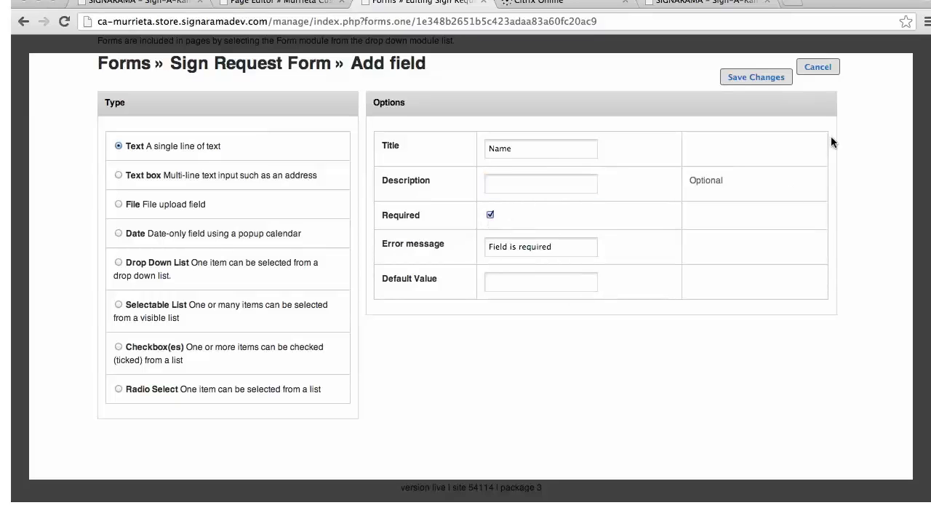
{"action": "left_click", "coordinate": [756, 77]}
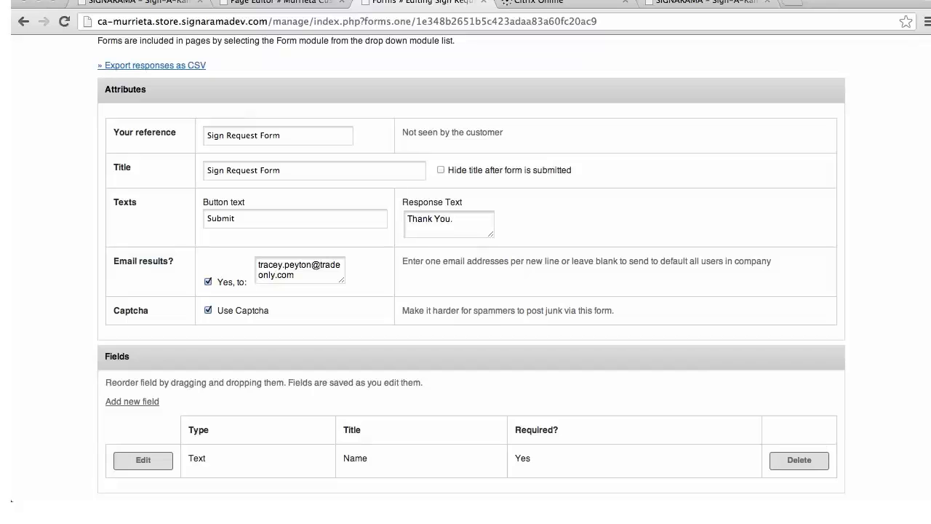
Add a required single-line Text field titled "Dimensions" to the form and save the field
{"action": "scroll", "coordinate": [811, 210], "scroll_direction": "down", "scroll_amount": 1}
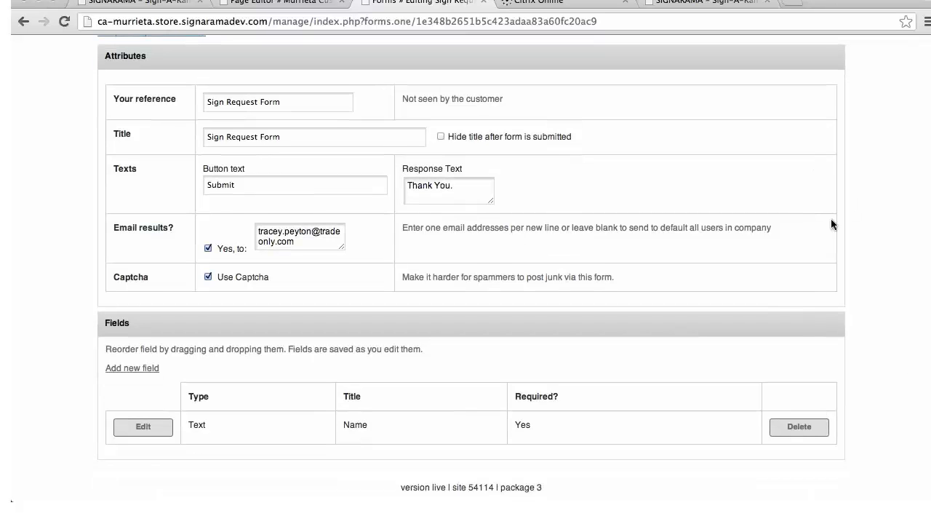
{"action": "left_click", "coordinate": [139, 370]}
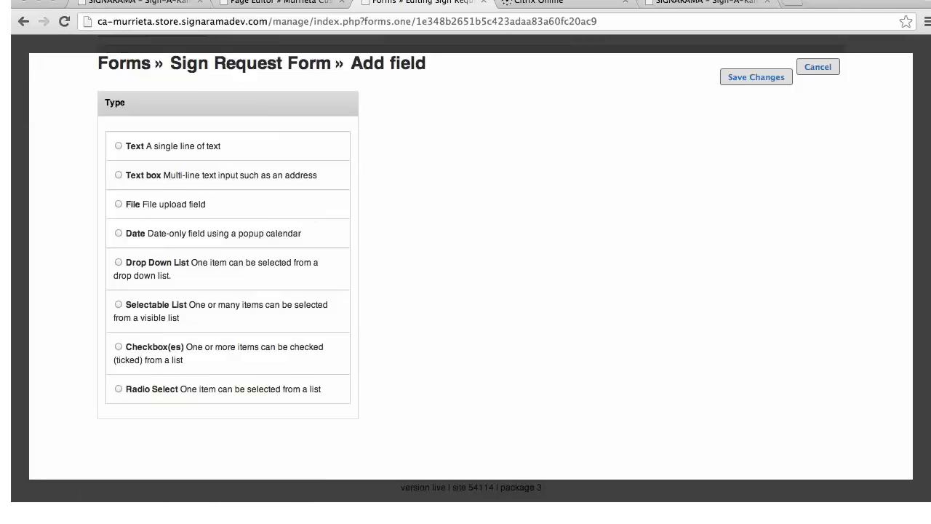
{"action": "left_click", "coordinate": [119, 145]}
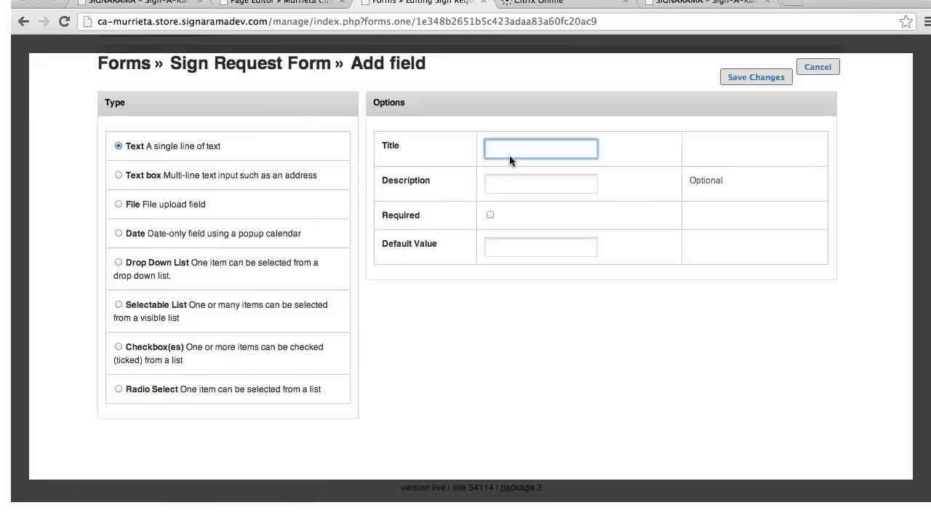
{"action": "type", "text": "Dimensions"}
{"action": "left_click", "coordinate": [490, 214]}
{"action": "left_click", "coordinate": [779, 77]}
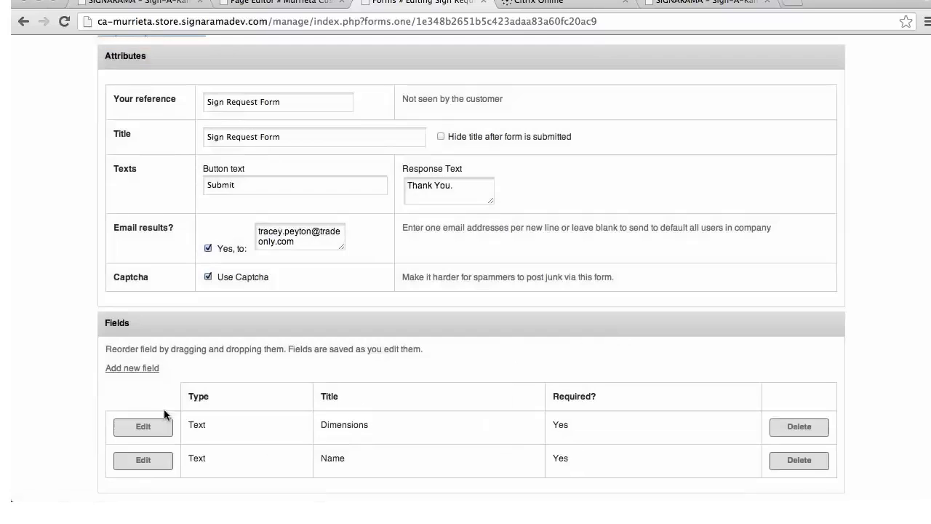
Add a required Radio Select field titled "Vinyl" without any answer options and save the field
{"action": "left_click", "coordinate": [131, 368]}
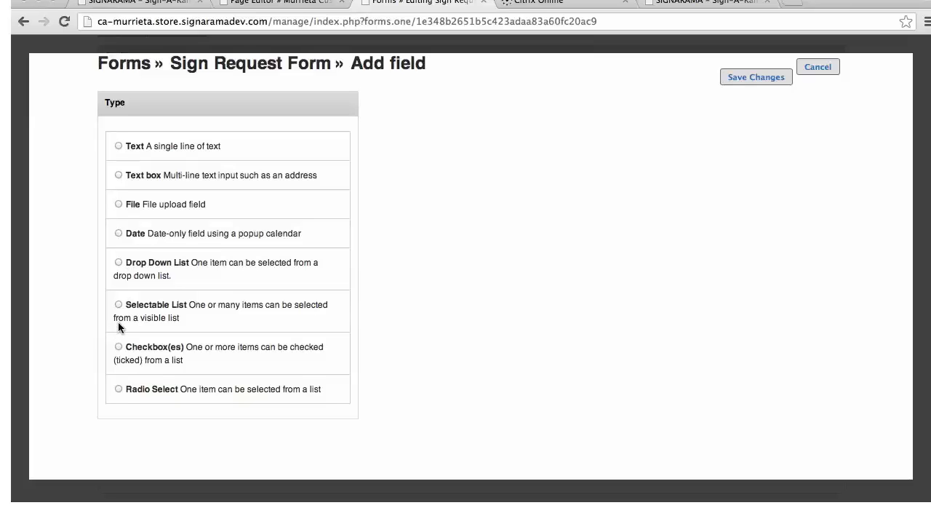
{"action": "left_click", "coordinate": [118, 389]}
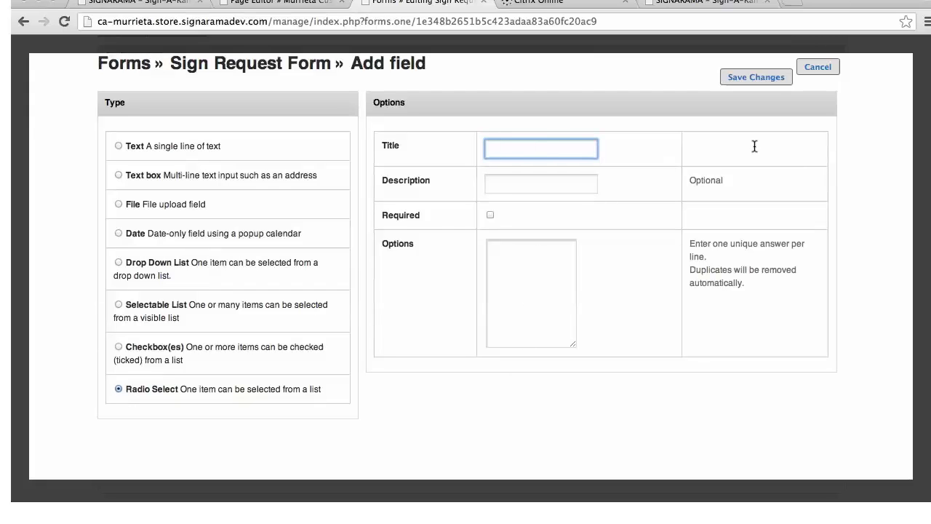
{"action": "type", "text": "vinyl"}
{"action": "left_click", "coordinate": [490, 214]}
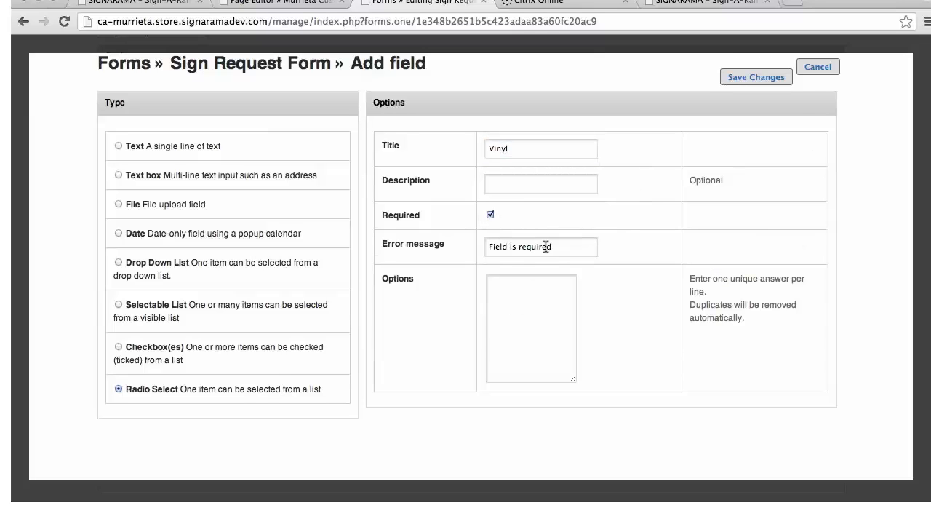
{"action": "left_click", "coordinate": [756, 78]}
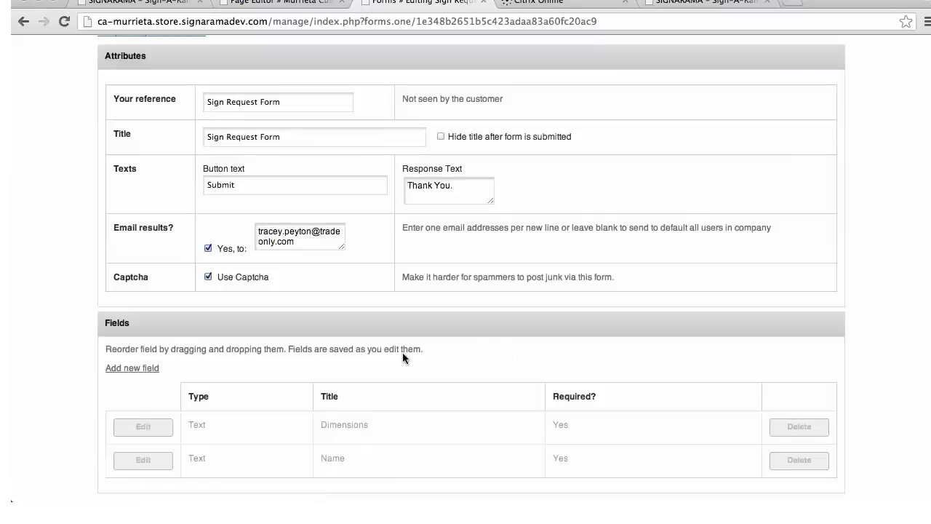
Check the form's list of fields and save the Sign Request Form
{"action": "scroll", "coordinate": [274, 425], "scroll_direction": "down", "scroll_amount": 2}
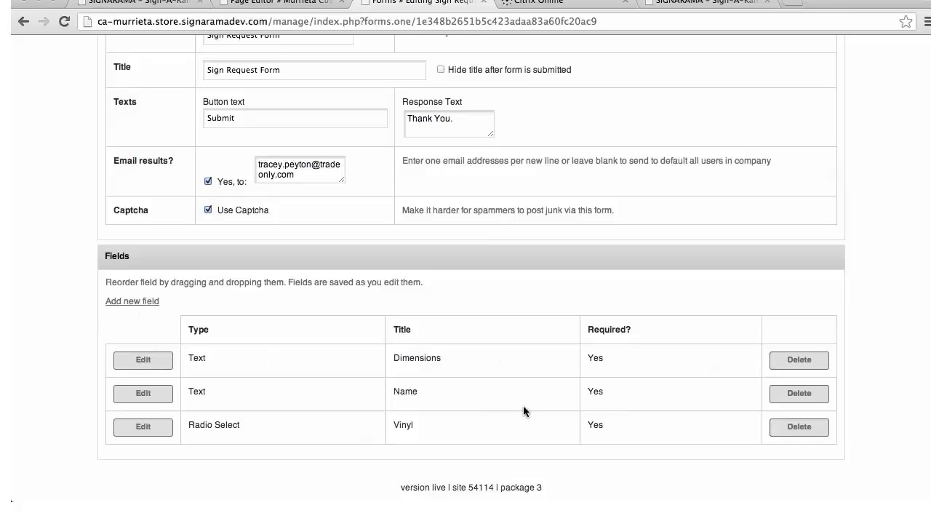
{"action": "scroll", "coordinate": [466, 416], "scroll_direction": "up", "scroll_amount": 5}
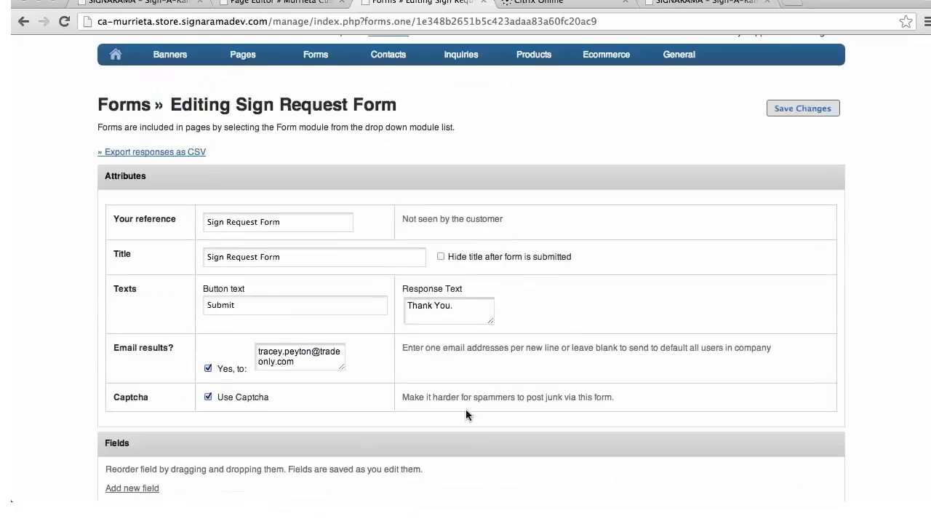
{"action": "left_click", "coordinate": [801, 108]}
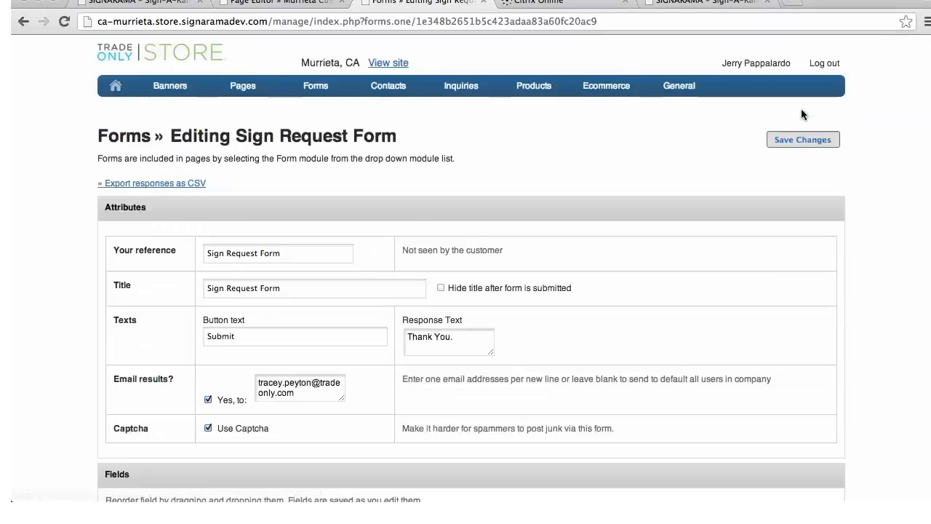
Open the store's list of forms and look for the Sign Request Form in it
{"action": "mouse_move", "coordinate": [315, 86]}
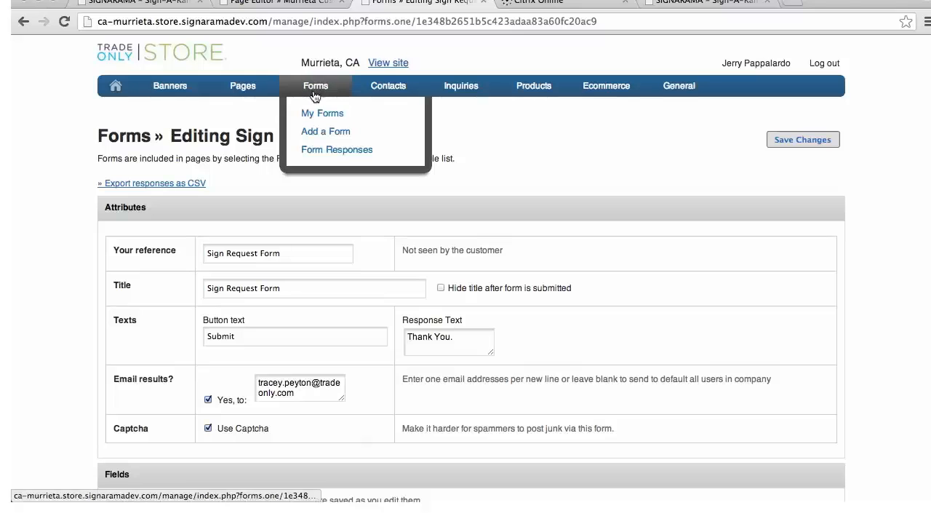
{"action": "left_click", "coordinate": [311, 114]}
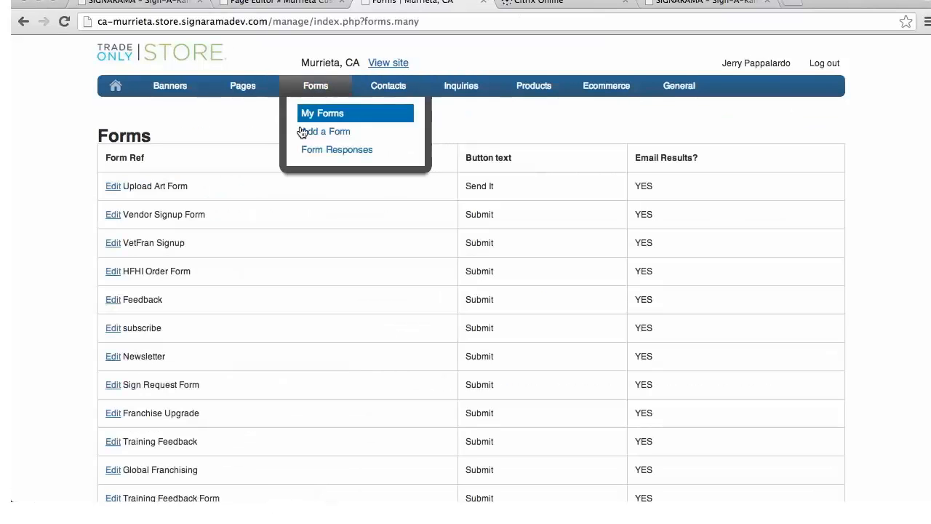
{"action": "scroll", "coordinate": [284, 160], "scroll_direction": "down", "scroll_amount": 4}
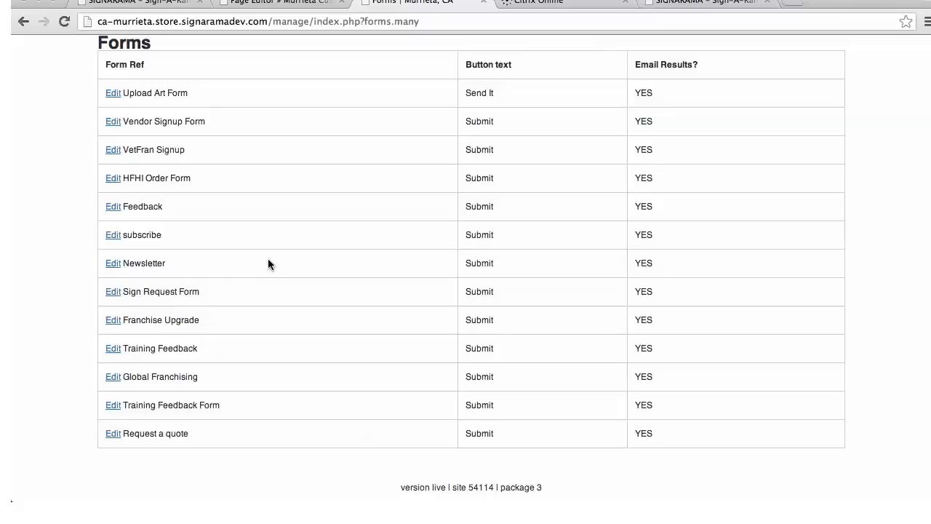
{"action": "scroll", "coordinate": [357, 269], "scroll_direction": "up", "scroll_amount": 3}
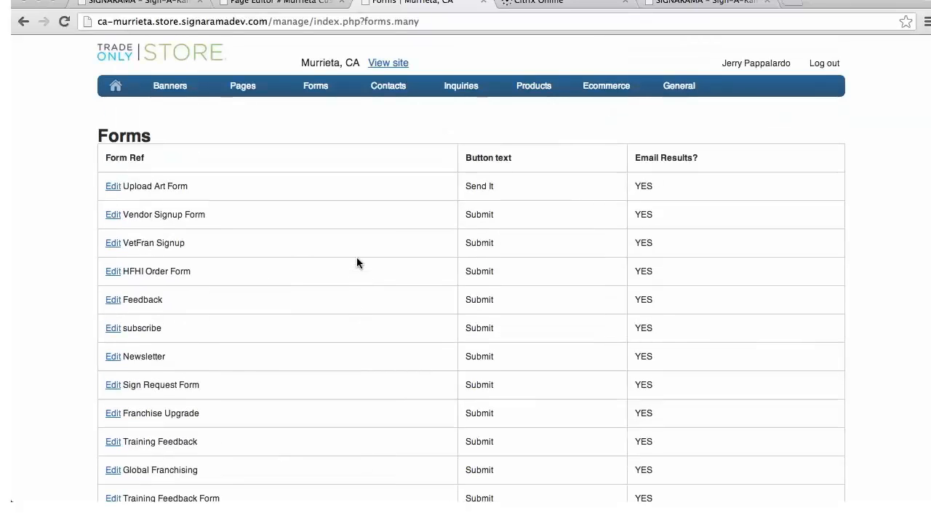
Search the store's pages for "Murrieta custom signs" and open the contents of the Murrieta Custom Signs page for editing
{"action": "mouse_move", "coordinate": [243, 86]}
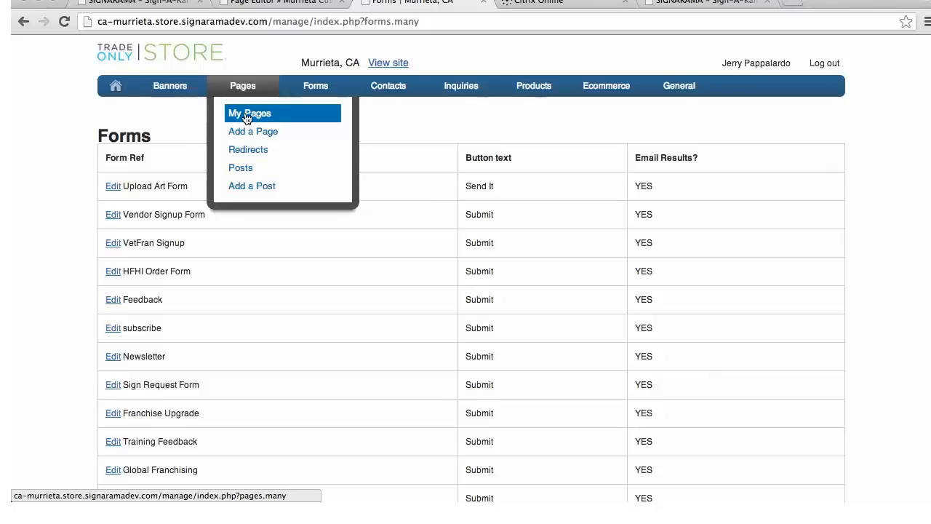
{"action": "left_click", "coordinate": [247, 119]}
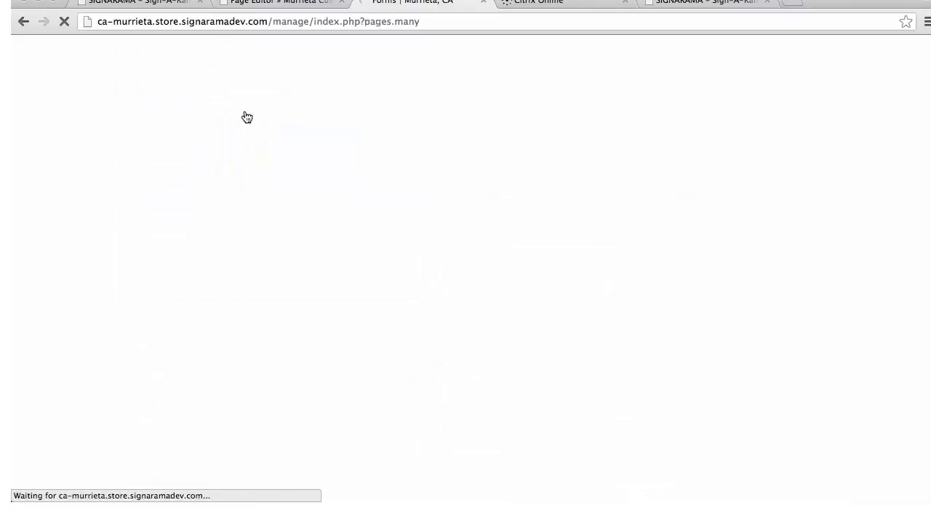
{"action": "left_click", "coordinate": [163, 197]}
{"action": "type", "text": "murrieta "}
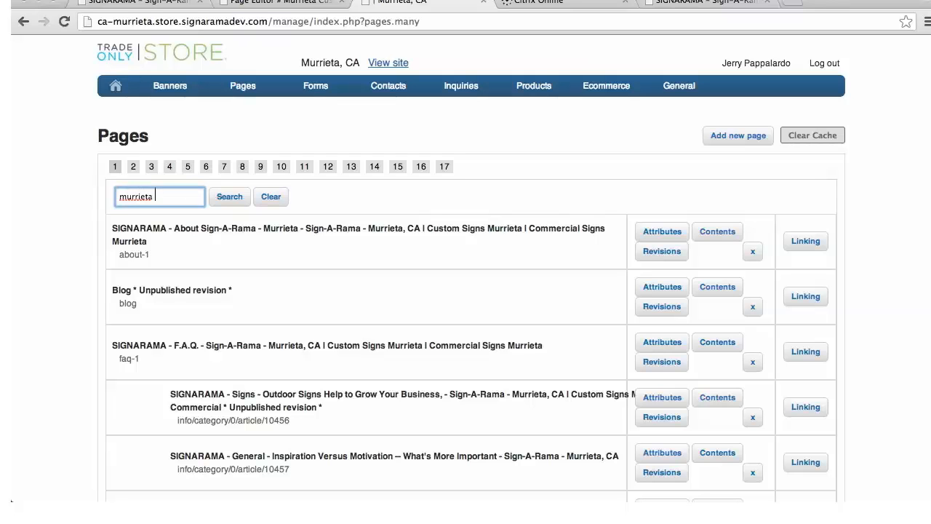
{"action": "type", "text": "custom signs"}
{"action": "left_click", "coordinate": [128, 198]}
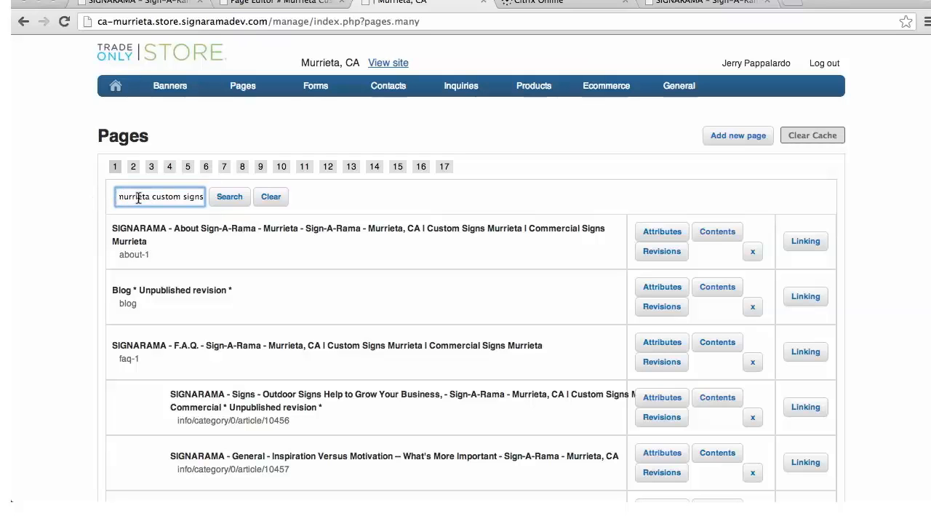
{"action": "key", "text": "BackSpace"}
{"action": "type", "text": "M"}
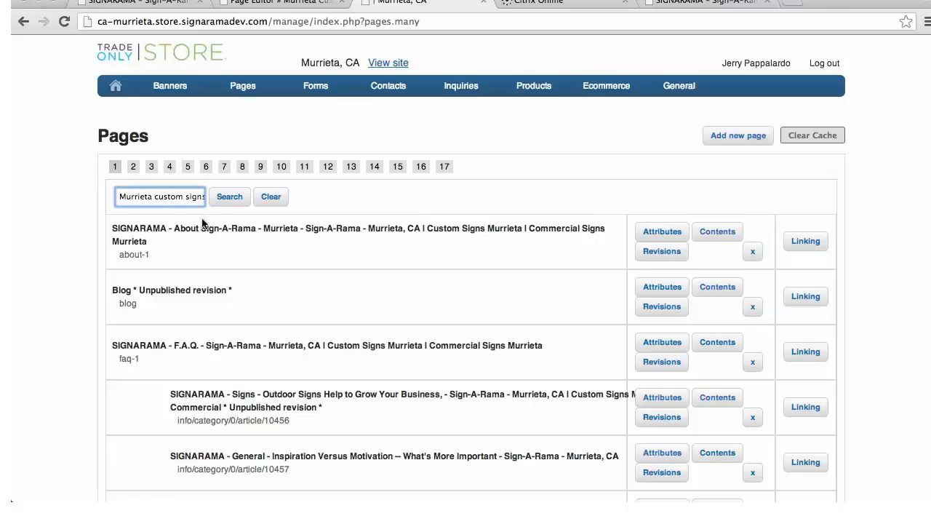
{"action": "scroll", "coordinate": [338, 343], "scroll_direction": "down", "scroll_amount": 3}
{"action": "scroll", "coordinate": [338, 343], "scroll_direction": "down", "scroll_amount": 15}
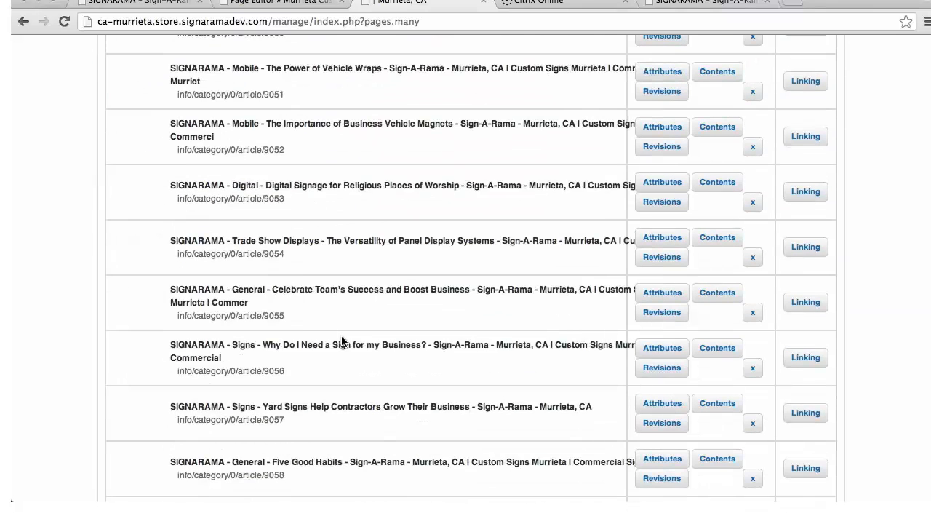
{"action": "scroll", "coordinate": [356, 263], "scroll_direction": "up", "scroll_amount": 15}
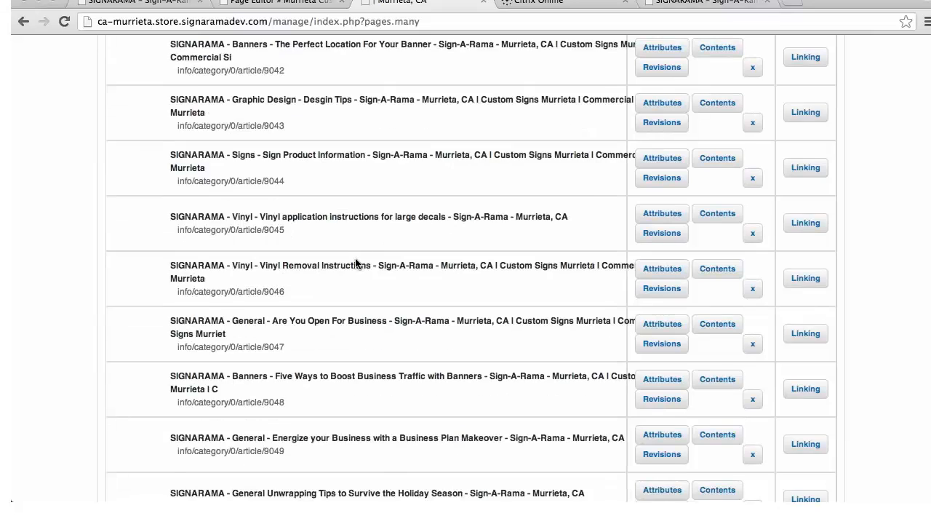
{"action": "left_click", "coordinate": [230, 196]}
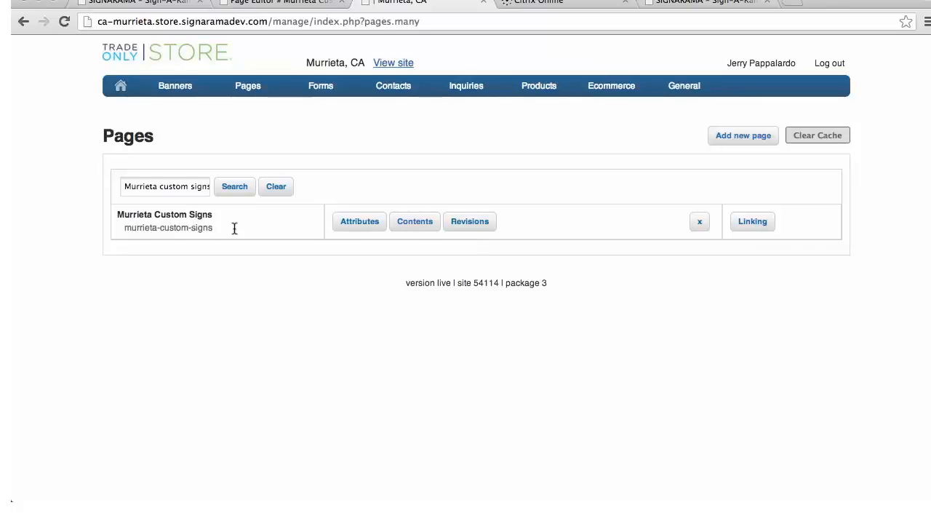
{"action": "left_click", "coordinate": [419, 226]}
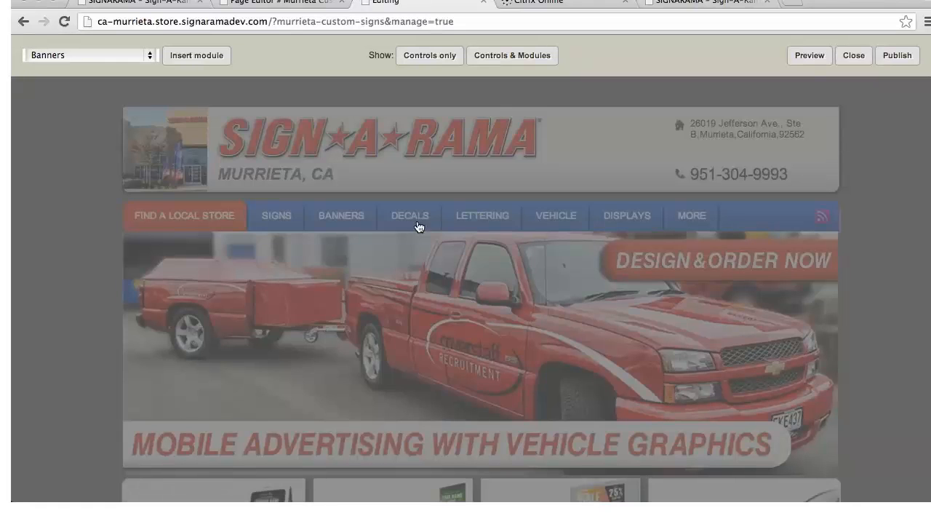
{"action": "mouse_move", "coordinate": [291, 223]}
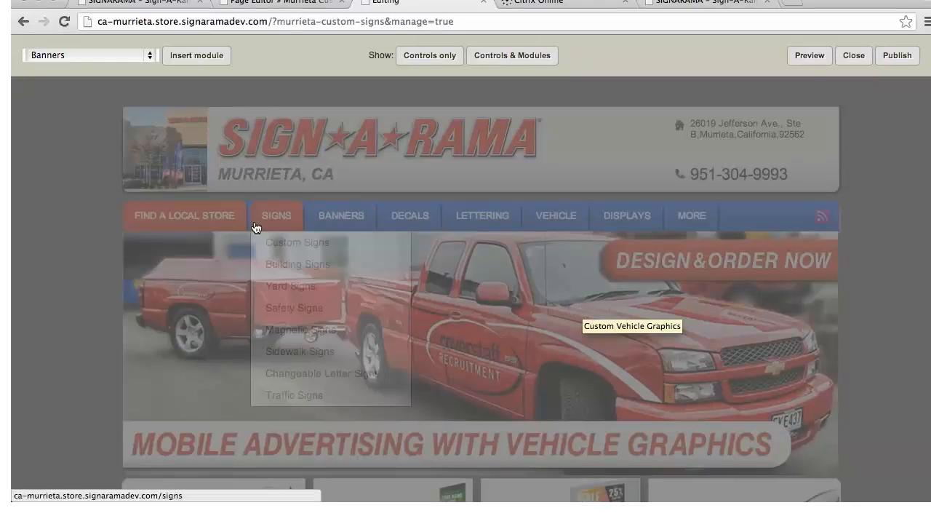
Insert a Form module into the page, choose Sign Request Form as its form, and save the module
{"action": "left_click", "coordinate": [153, 58]}
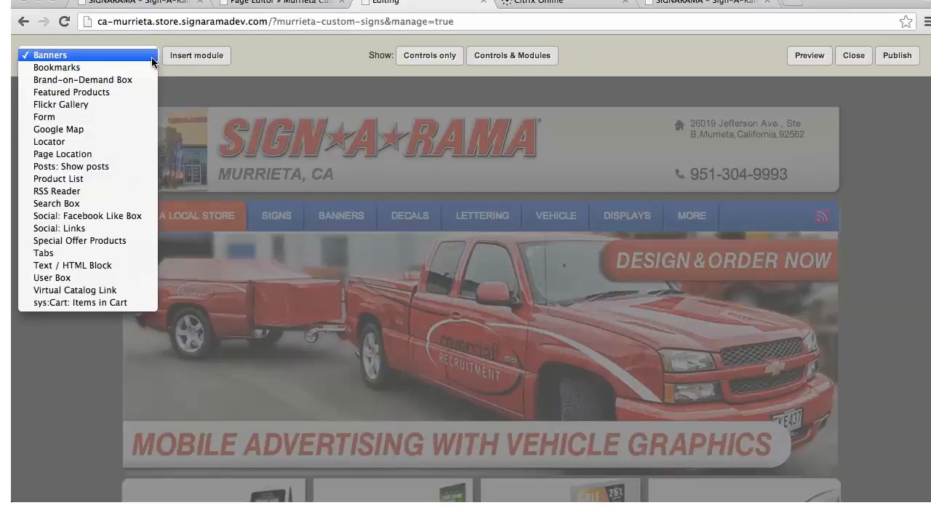
{"action": "left_click", "coordinate": [59, 117]}
{"action": "left_click", "coordinate": [206, 60]}
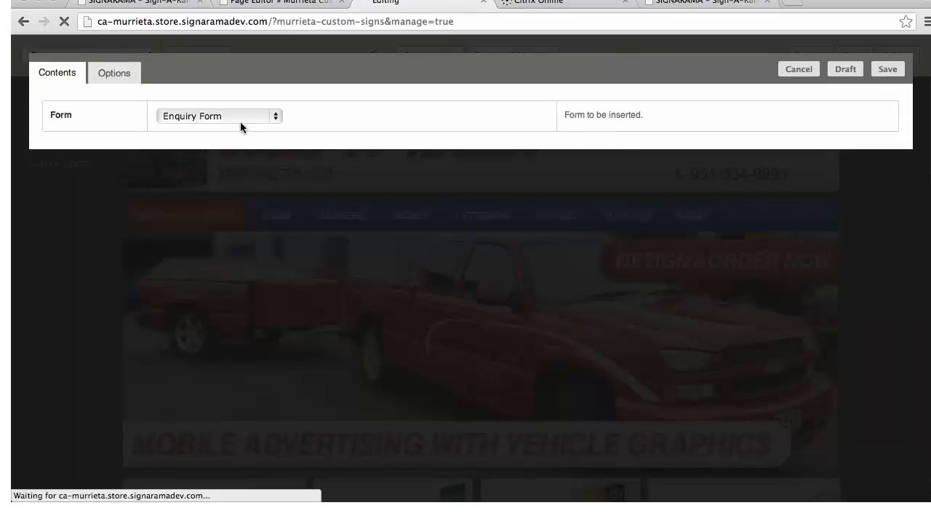
{"action": "left_click", "coordinate": [275, 116]}
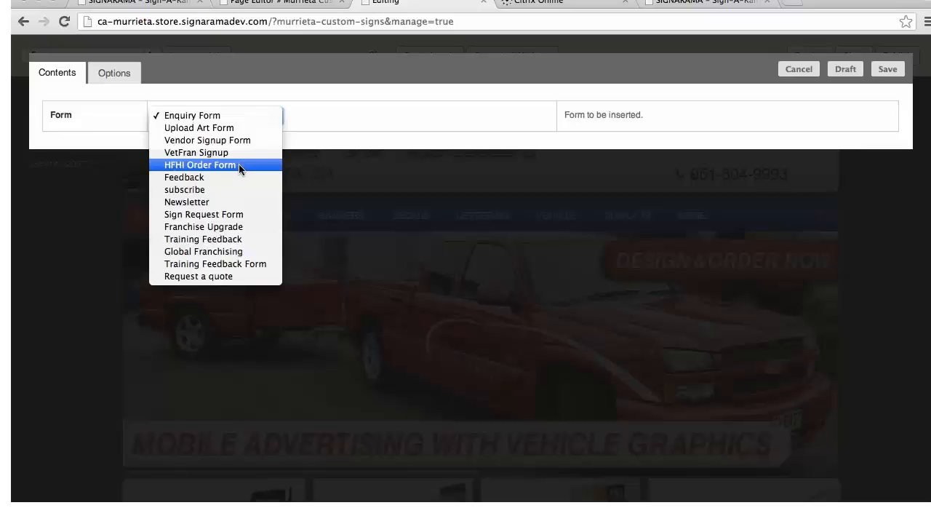
{"action": "left_click", "coordinate": [232, 214]}
{"action": "left_click", "coordinate": [888, 69]}
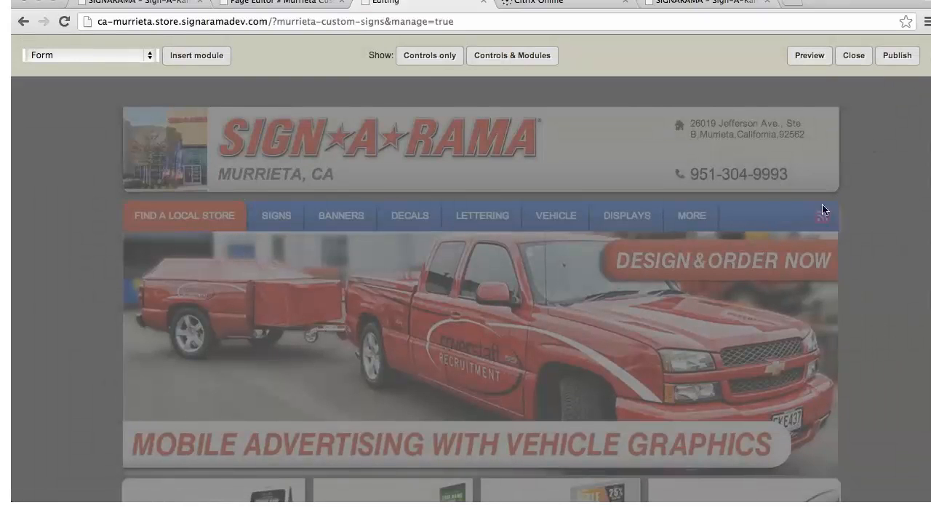
Reorder the page modules with the Custom Signs text first, the banner second and the Sign Request Form last, and publish the page
{"action": "scroll", "coordinate": [687, 177], "scroll_direction": "down", "scroll_amount": 10}
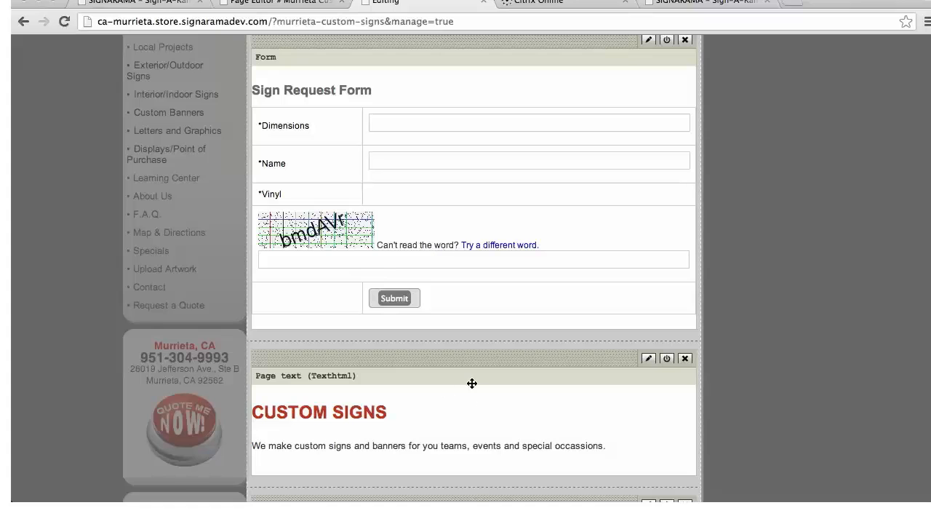
{"action": "left_click_drag", "start_coordinate": [474, 358], "coordinate": [484, 71]}
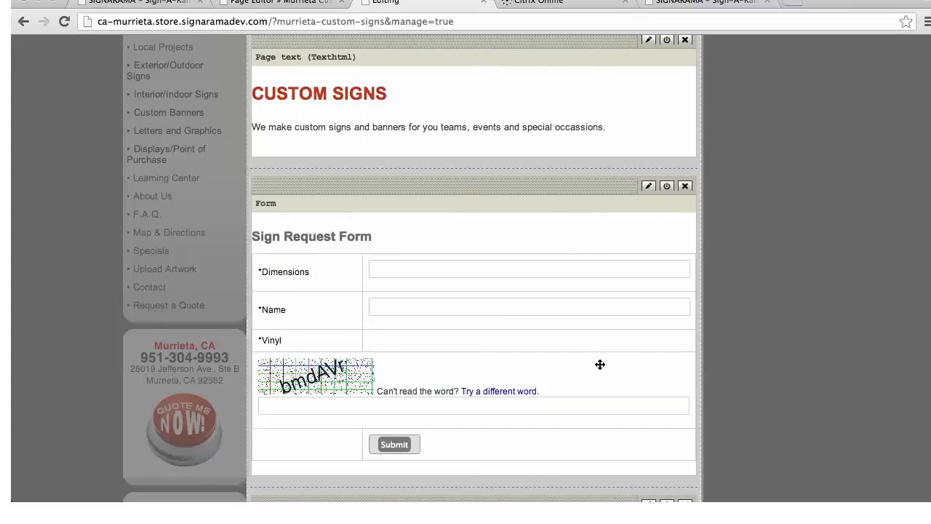
{"action": "scroll", "coordinate": [618, 352], "scroll_direction": "down", "scroll_amount": 3}
{"action": "left_click_drag", "start_coordinate": [651, 391], "coordinate": [586, 93]}
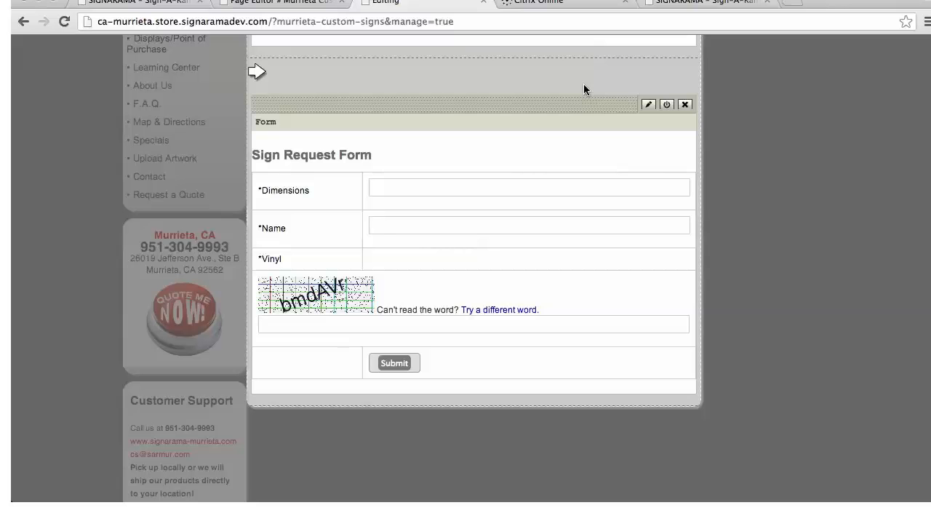
{"action": "left_click_drag", "start_coordinate": [584, 85], "coordinate": [584, 85]}
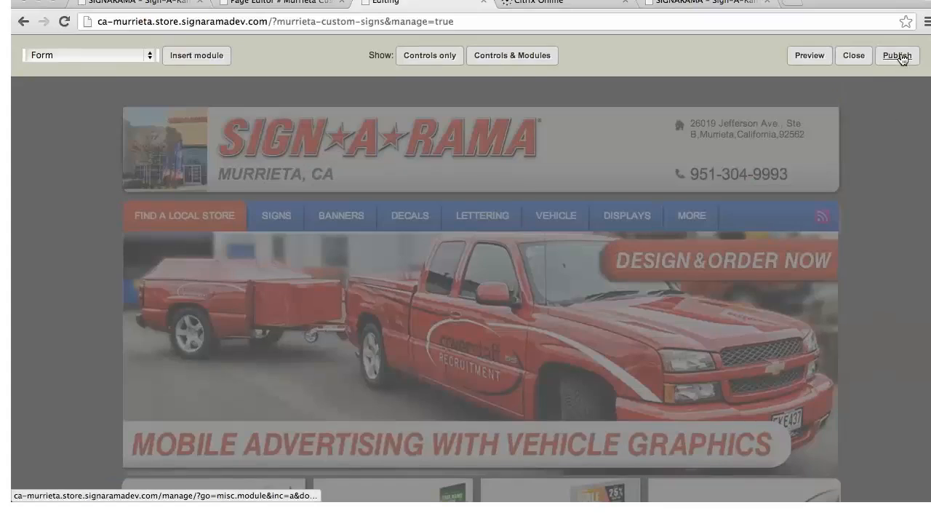
{"action": "left_click", "coordinate": [899, 57]}
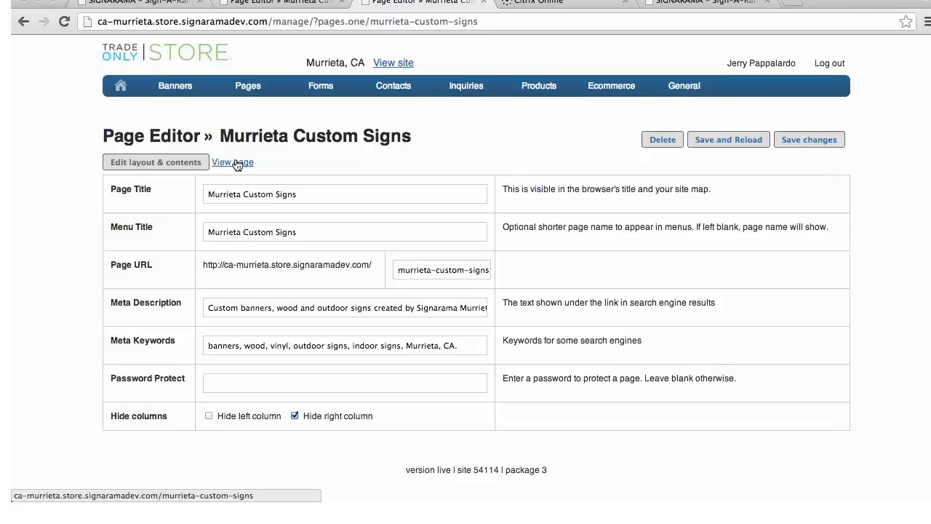
View the published Murrieta Custom Signs page and check its text, banner and Sign Request Form
{"action": "left_click", "coordinate": [235, 162]}
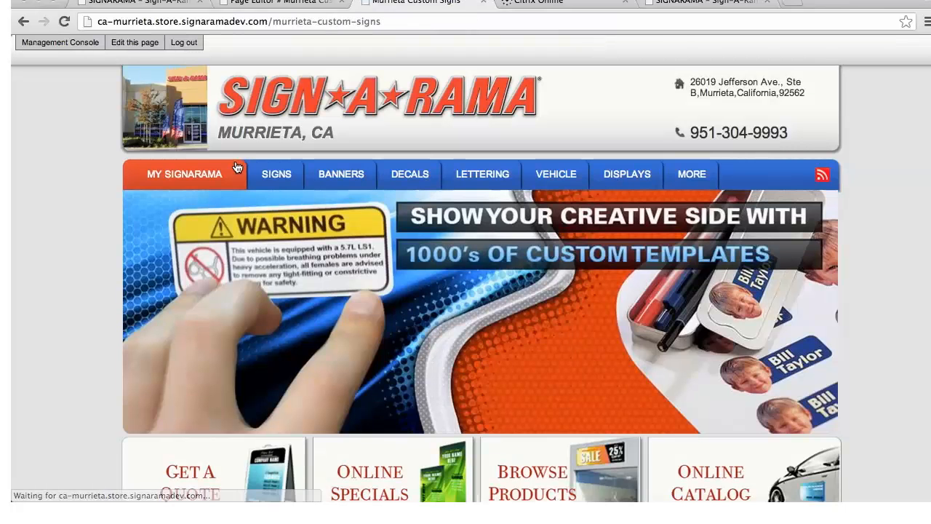
{"action": "scroll", "coordinate": [306, 204], "scroll_direction": "down", "scroll_amount": 5}
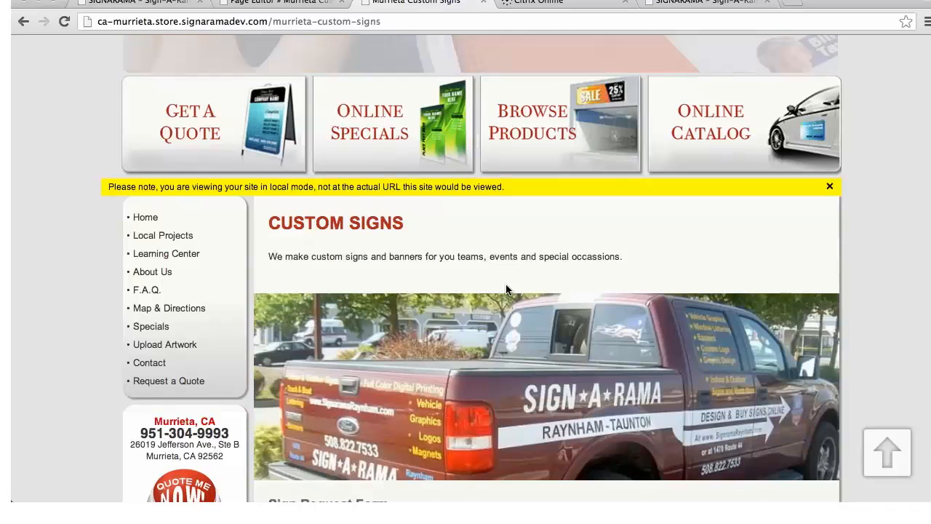
{"action": "scroll", "coordinate": [508, 291], "scroll_direction": "down", "scroll_amount": 2}
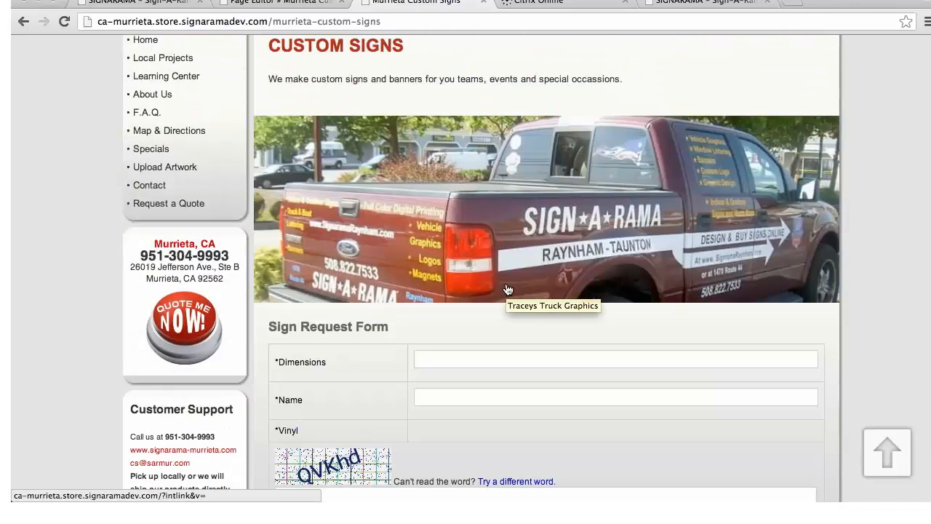
{"action": "scroll", "coordinate": [508, 289], "scroll_direction": "down", "scroll_amount": 2}
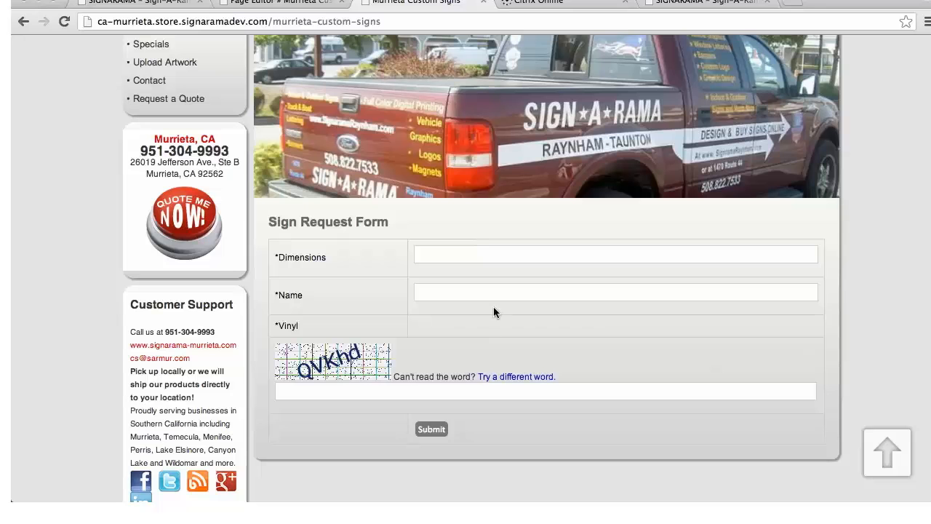
{"action": "scroll", "coordinate": [666, 326], "scroll_direction": "up", "scroll_amount": 2}
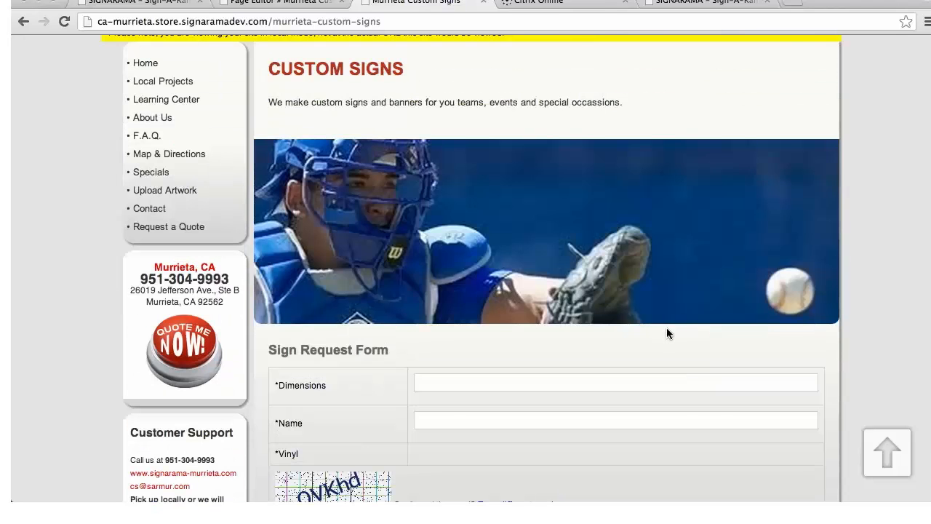
{"action": "scroll", "coordinate": [666, 328], "scroll_direction": "up", "scroll_amount": 6}
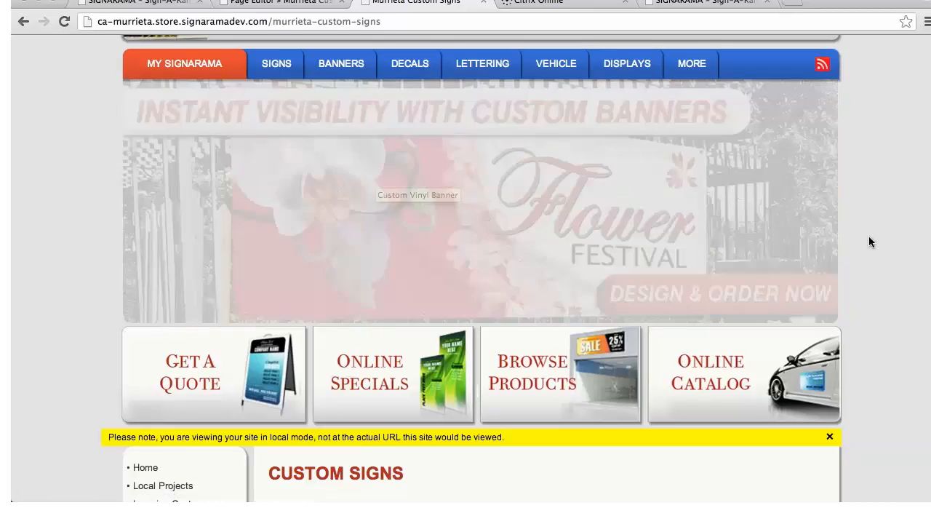
{"action": "scroll", "coordinate": [868, 243], "scroll_direction": "up", "scroll_amount": 3}
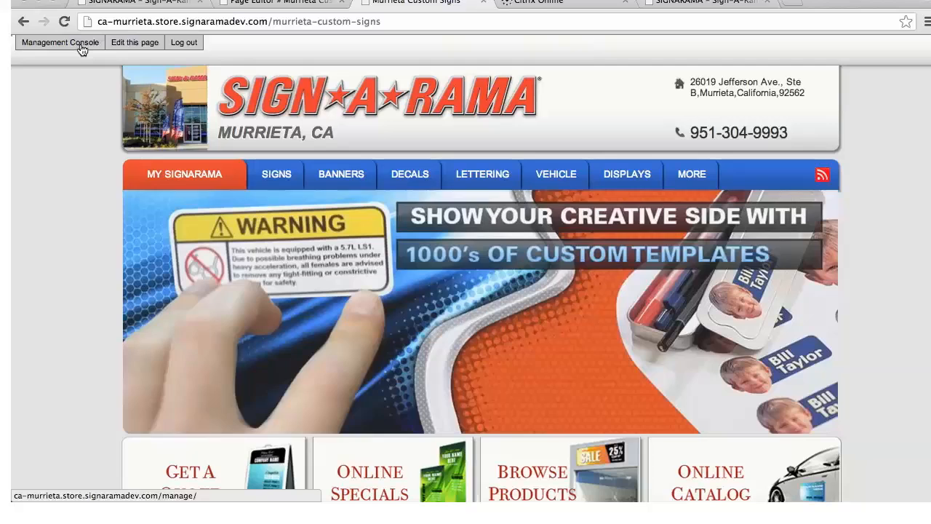
Return to the management console and open the list of blog posts
{"action": "left_click", "coordinate": [82, 47]}
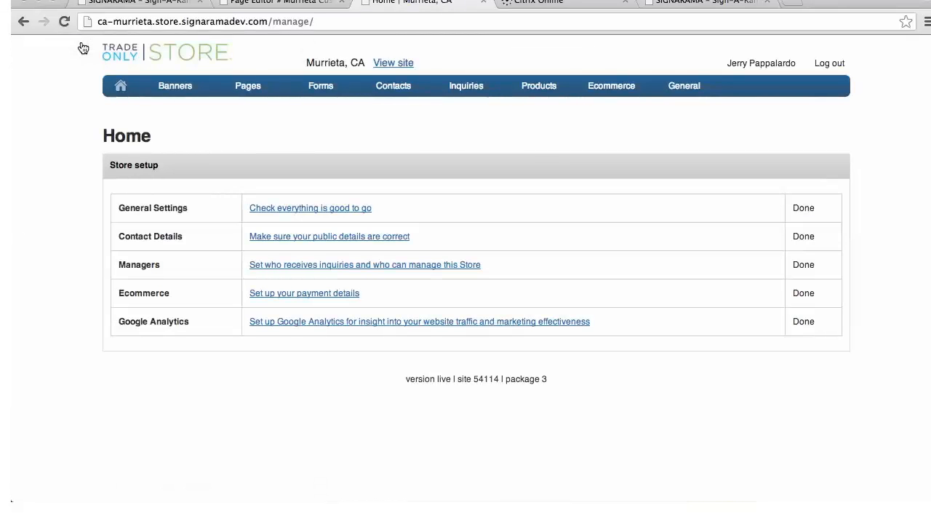
{"action": "mouse_move", "coordinate": [248, 87]}
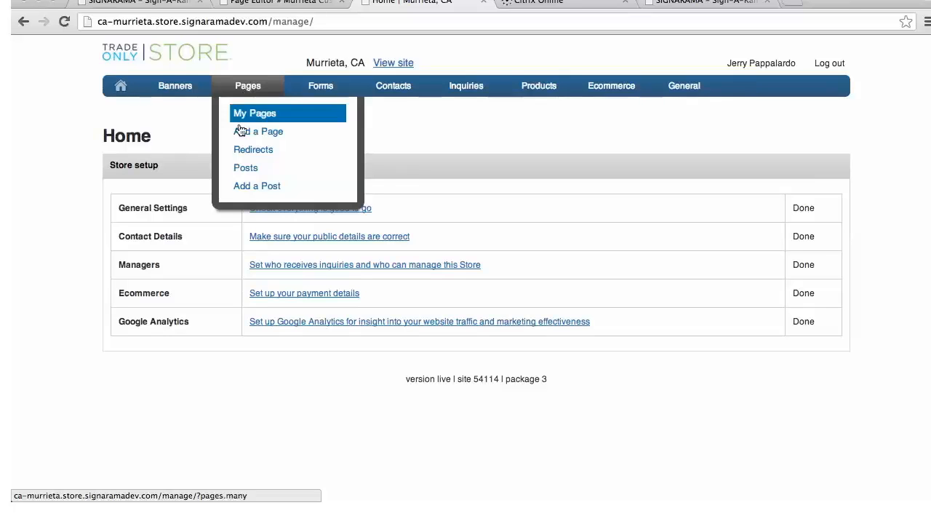
{"action": "left_click", "coordinate": [238, 170]}
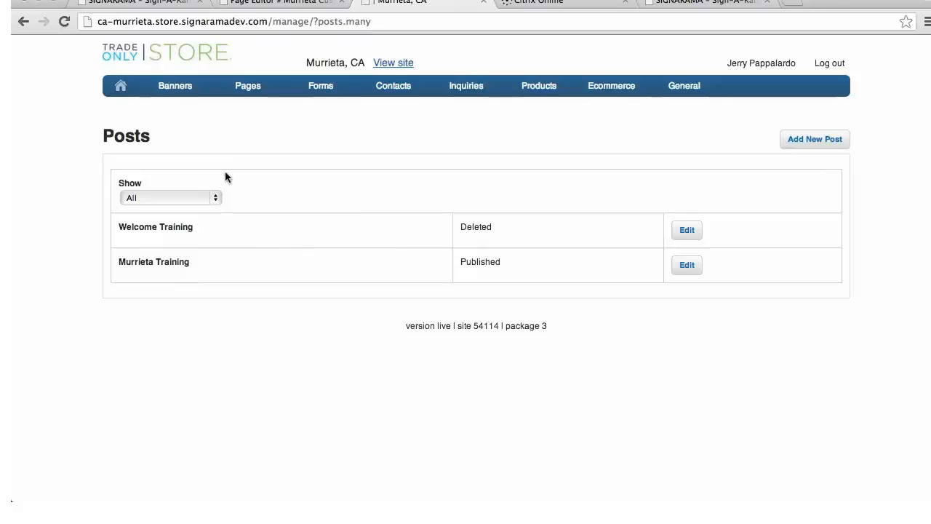
Add a new blog post titled "Vinyl Banner Promotion"
{"action": "mouse_move", "coordinate": [244, 95]}
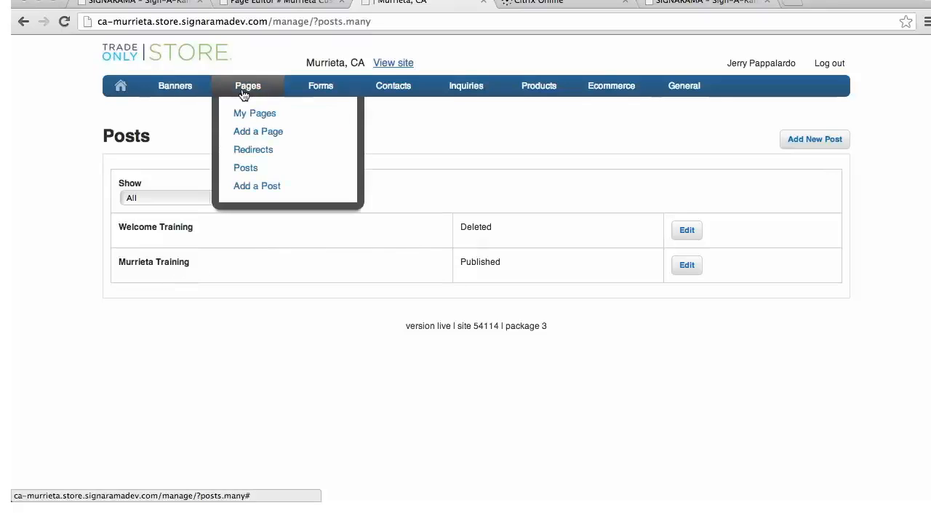
{"action": "left_click", "coordinate": [269, 187]}
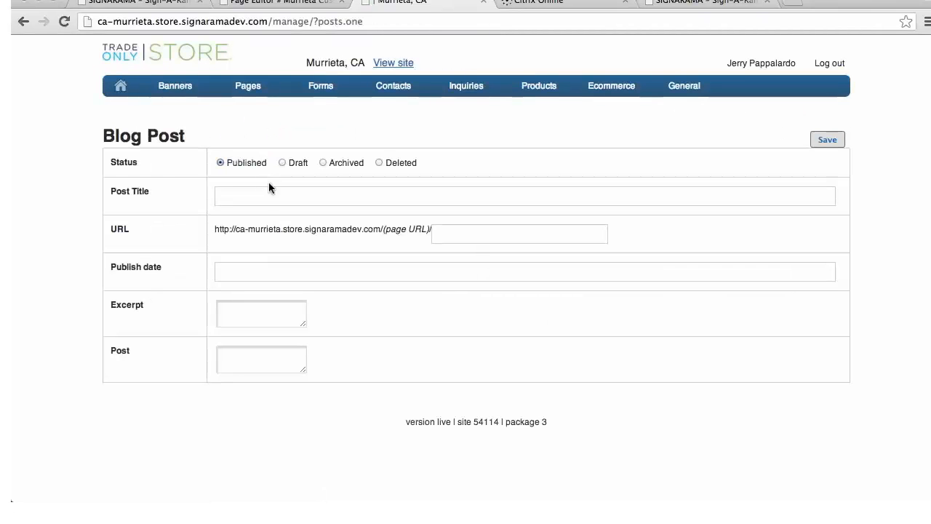
{"action": "left_click", "coordinate": [221, 197]}
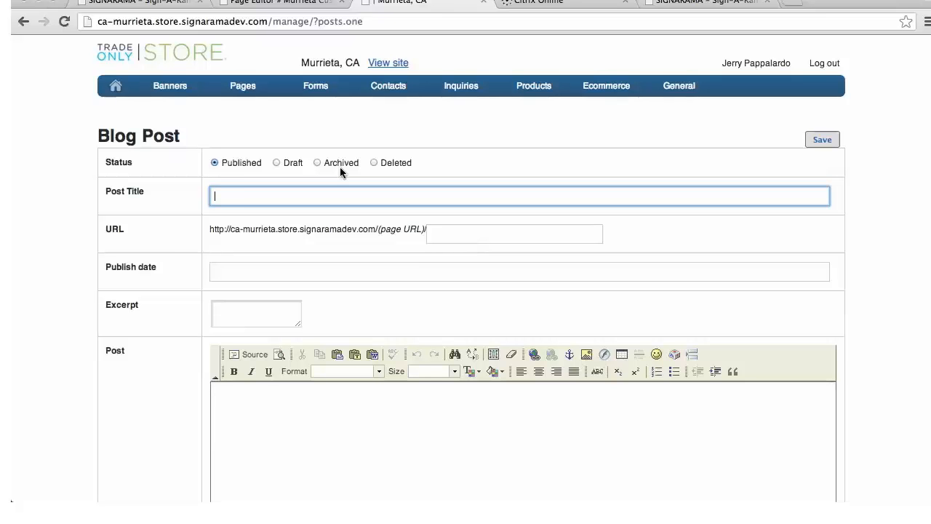
{"action": "type", "text": "Com"}
{"action": "type", "text": "anner Promotion"}
Set the post's URL to vinyl-banner-promotion and its publish date to 2013-05-16
{"action": "left_click", "coordinate": [466, 234]}
{"action": "type", "text": "vinyl-b"}
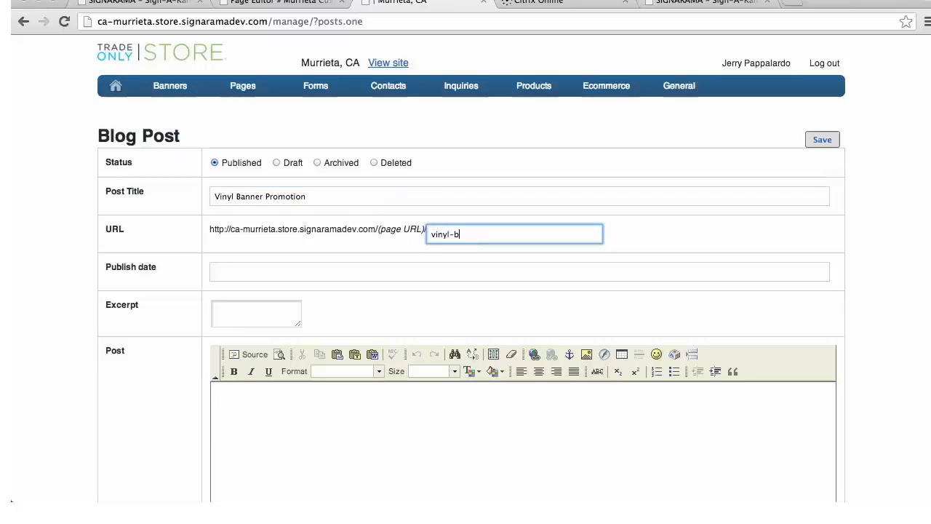
{"action": "type", "text": "anner-promotion"}
{"action": "left_click", "coordinate": [233, 272]}
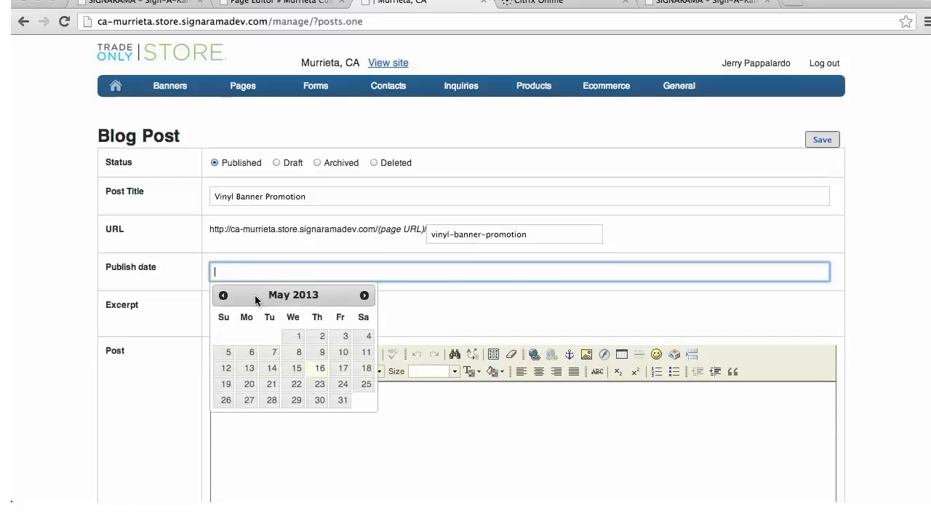
{"action": "left_click", "coordinate": [317, 371]}
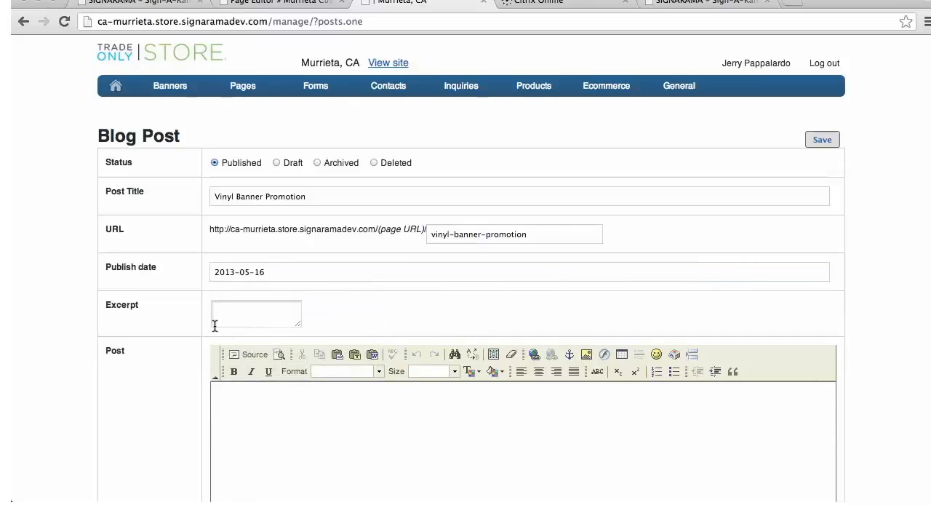
Enter "Vinyl Banner Promotion. Come Visit Us." as the blog post's excerpt
{"action": "left_click", "coordinate": [245, 304]}
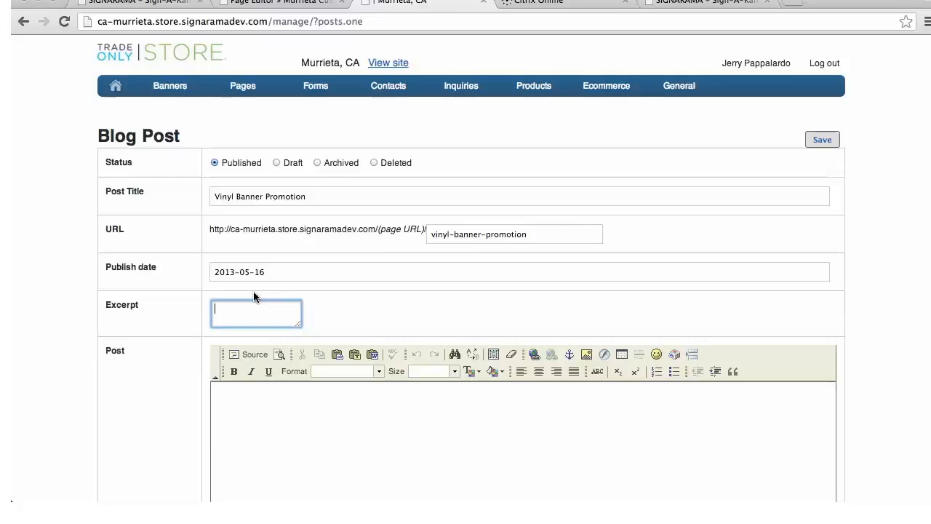
{"action": "type", "text": "V"}
{"action": "type", "text": "ner Promotion"}
{"action": "type", "text": ". Come Visit Us."}
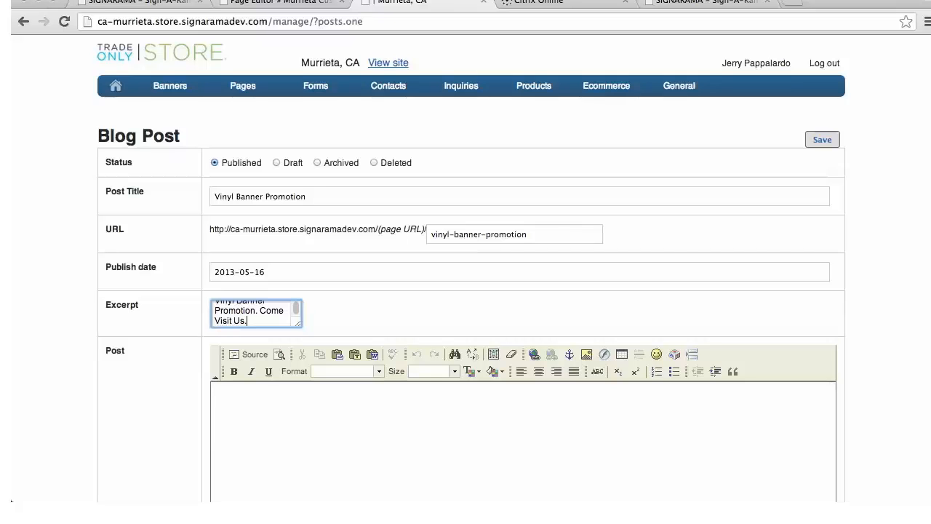
Begin the post body with "Today we will be at the Fairground promoting custom vinyl banners."
{"action": "left_click", "coordinate": [245, 397]}
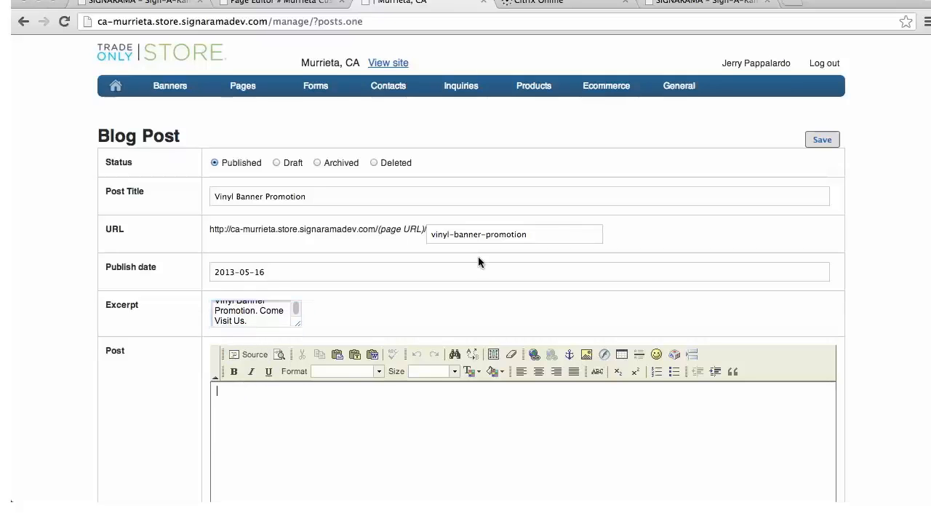
{"action": "type", "text": "Today we will be at the"}
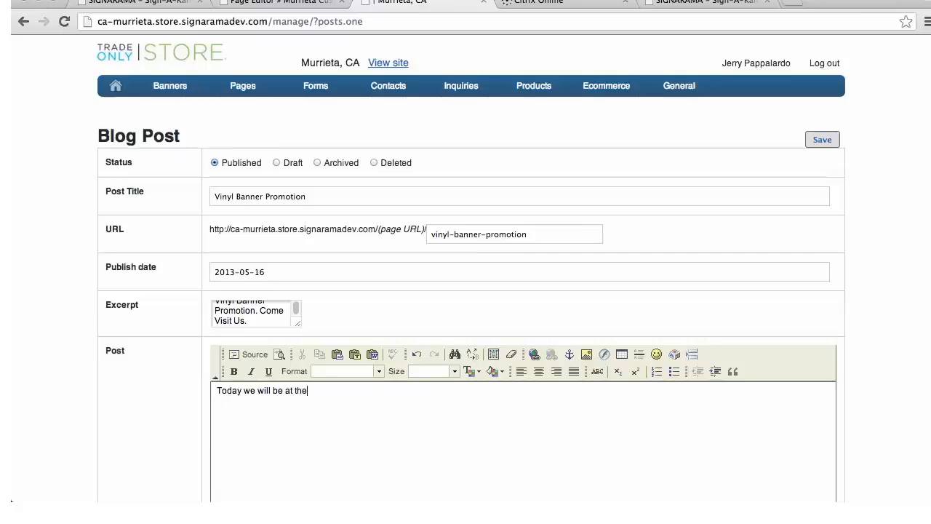
{"action": "type", "text": "Fairground promoting "}
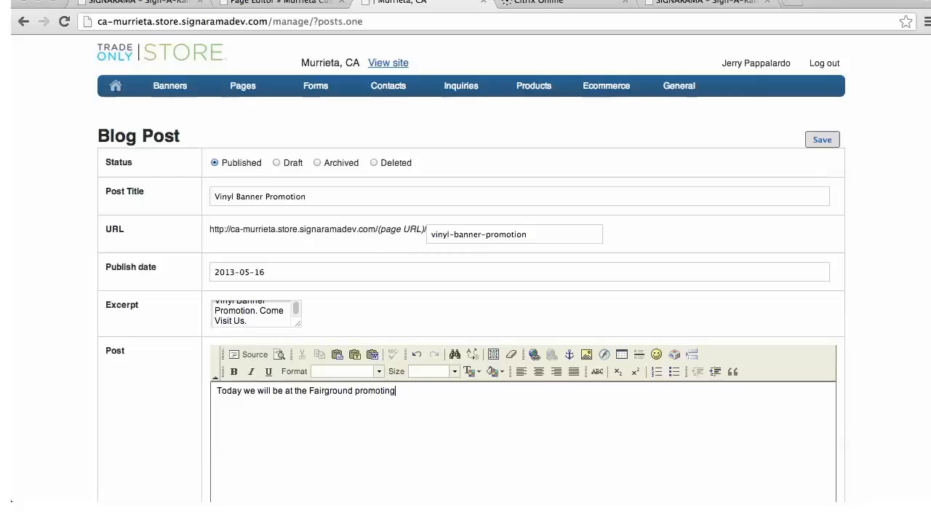
{"action": "type", "text": "custom vinyl banners.  Co"}
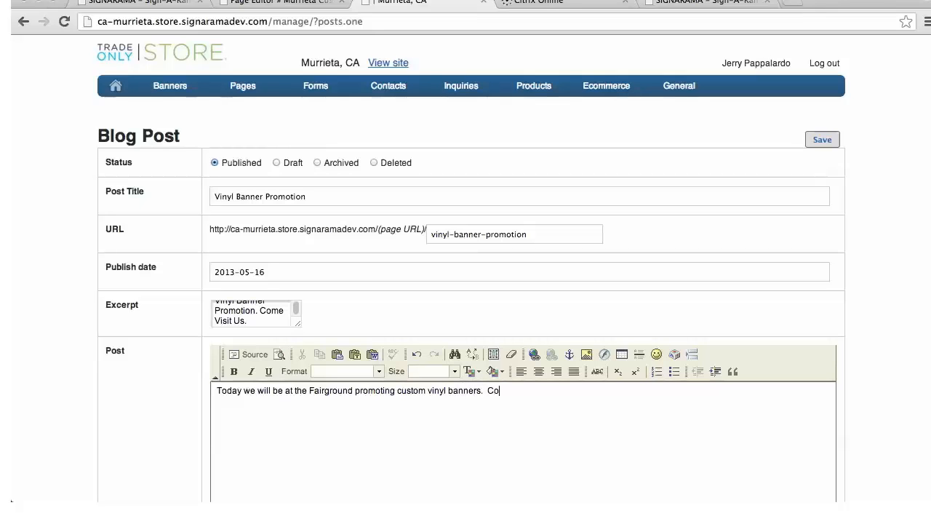
{"action": "type", "text": "me check us out and enter "}
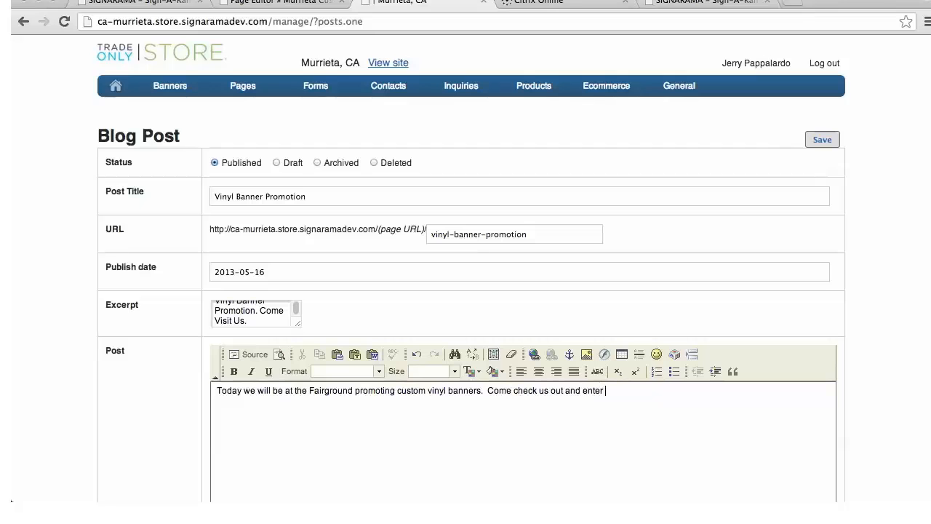
{"action": "type", "text": "a drwing for a free custom banne"}
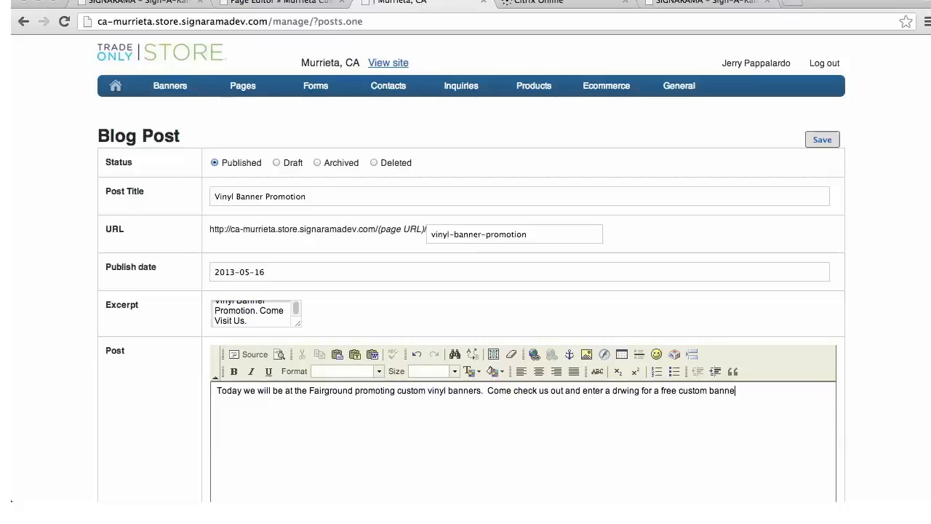
{"action": "type", "text": "r!"}
Add "Come check us out and enter a drwing for a free custom banner!" to the post body and save the post
{"action": "left_click", "coordinate": [816, 142]}
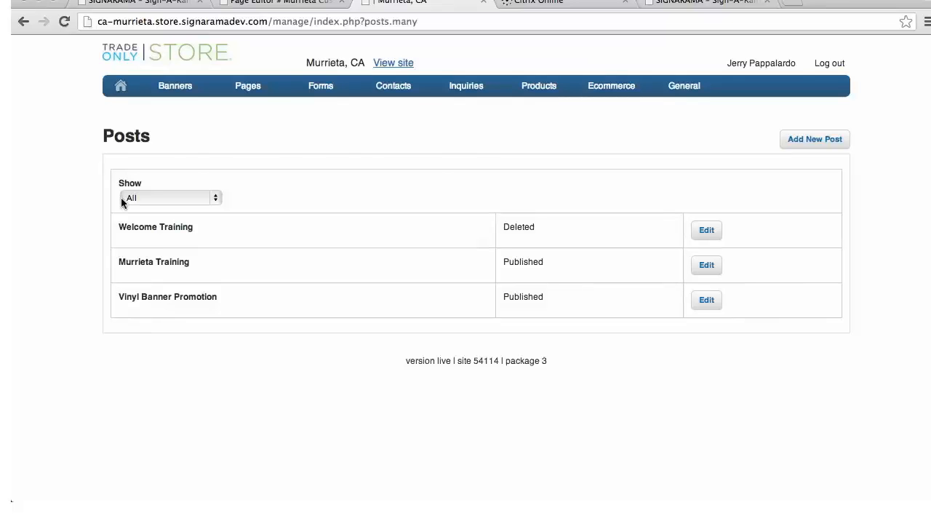
Open the list of site pages and search it for "Murrieta custom signs"
{"action": "mouse_move", "coordinate": [264, 93]}
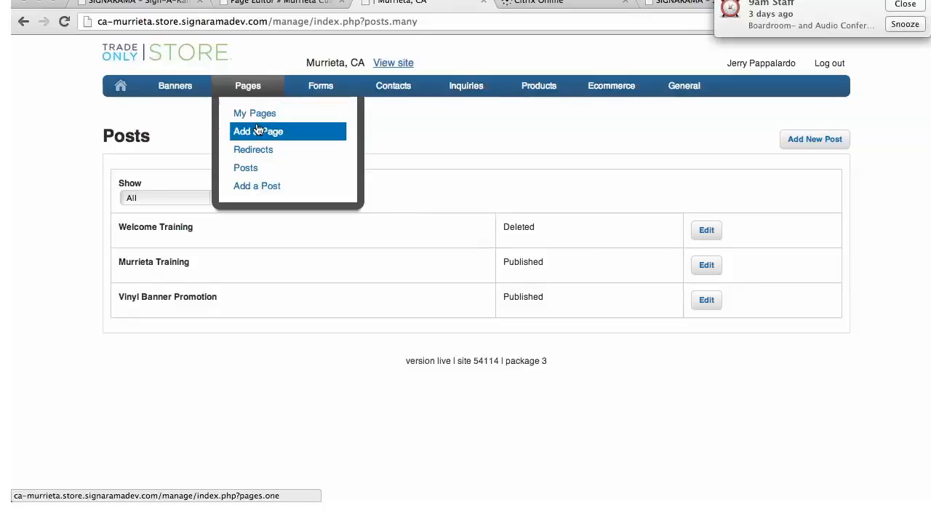
{"action": "left_click", "coordinate": [259, 117]}
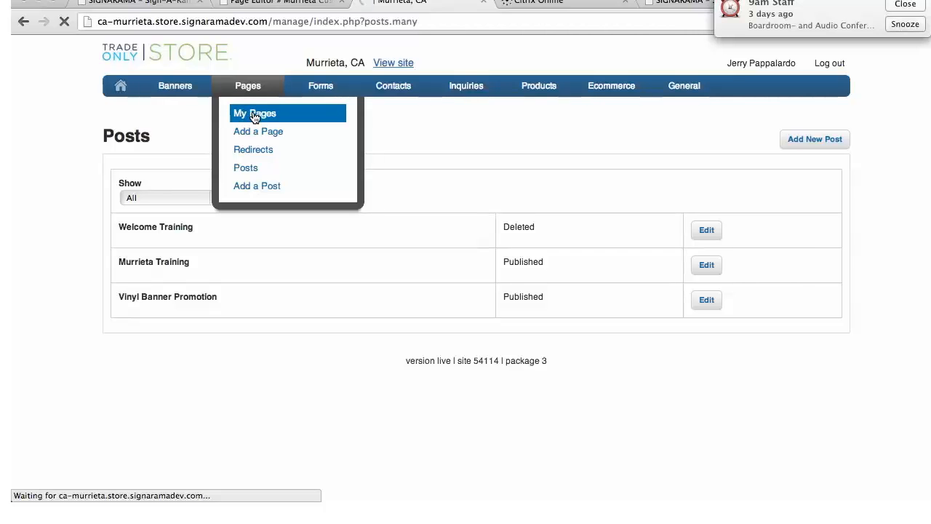
{"action": "left_click", "coordinate": [162, 196]}
{"action": "type", "text": "murr"}
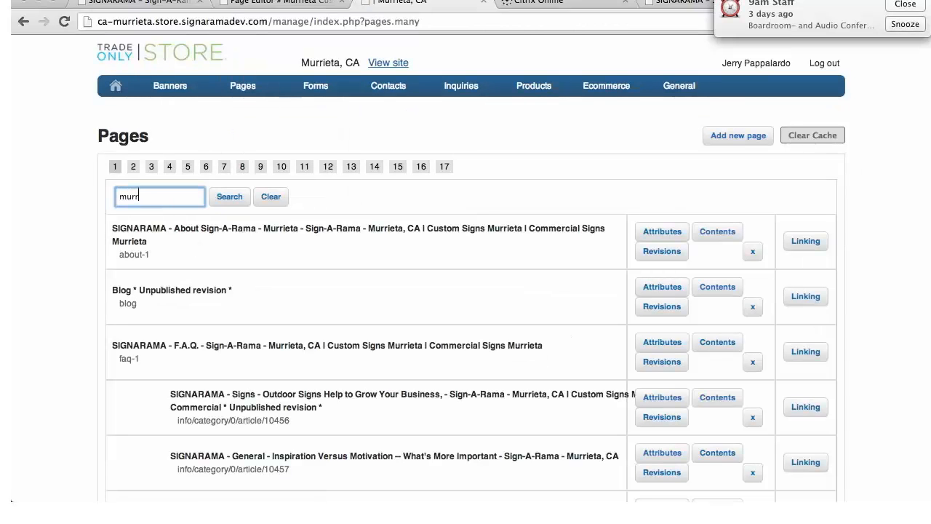
{"action": "type", "text": "ieta custom signs"}
{"action": "left_click", "coordinate": [122, 196]}
{"action": "key", "text": "Delete"}
{"action": "type", "text": "M"}
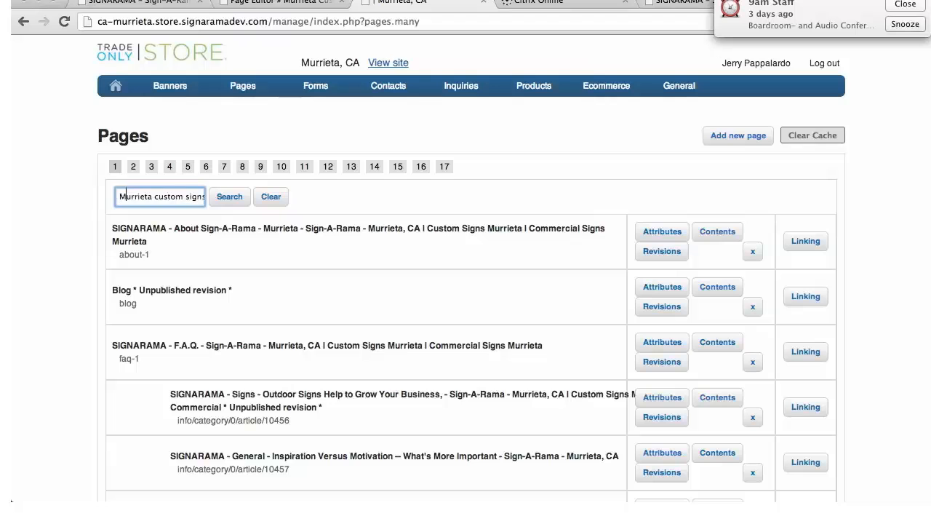
{"action": "left_click", "coordinate": [229, 196]}
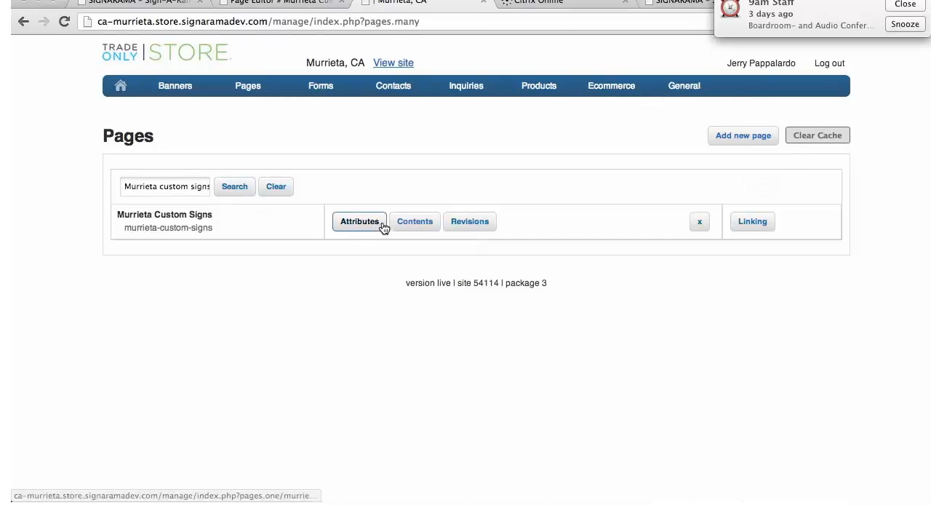
Open the contents of the Murrieta Custom Signs page for editing and review its existing modules
{"action": "left_click", "coordinate": [413, 228]}
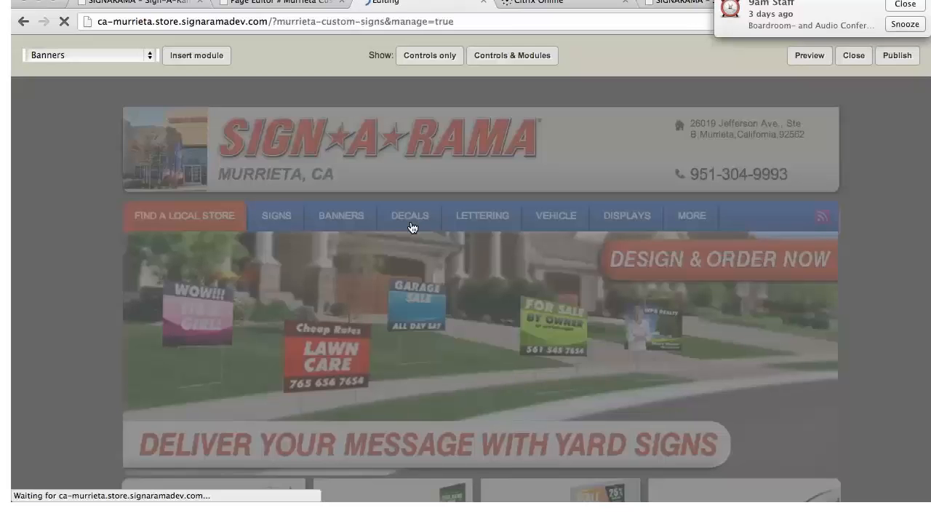
{"action": "scroll", "coordinate": [486, 258], "scroll_direction": "down", "scroll_amount": 3}
{"action": "scroll", "coordinate": [488, 260], "scroll_direction": "down", "scroll_amount": 5}
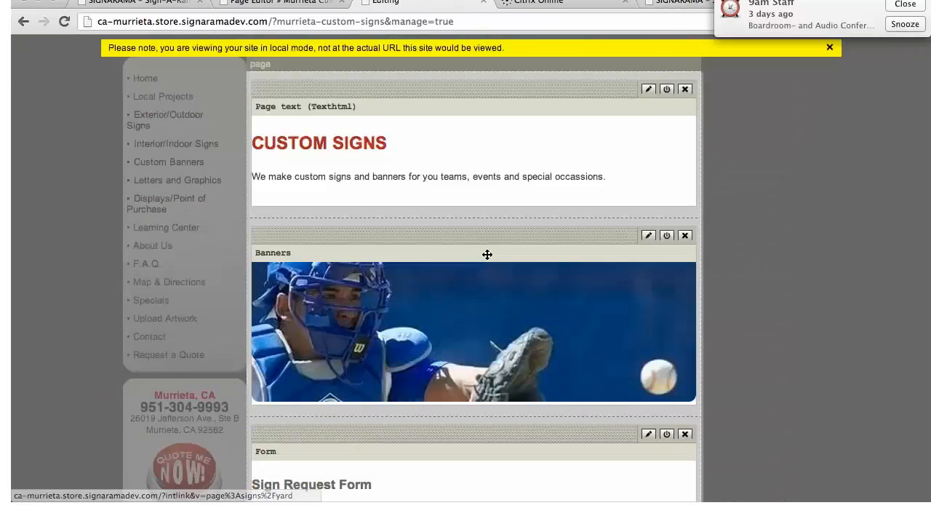
{"action": "scroll", "coordinate": [463, 262], "scroll_direction": "up", "scroll_amount": 10}
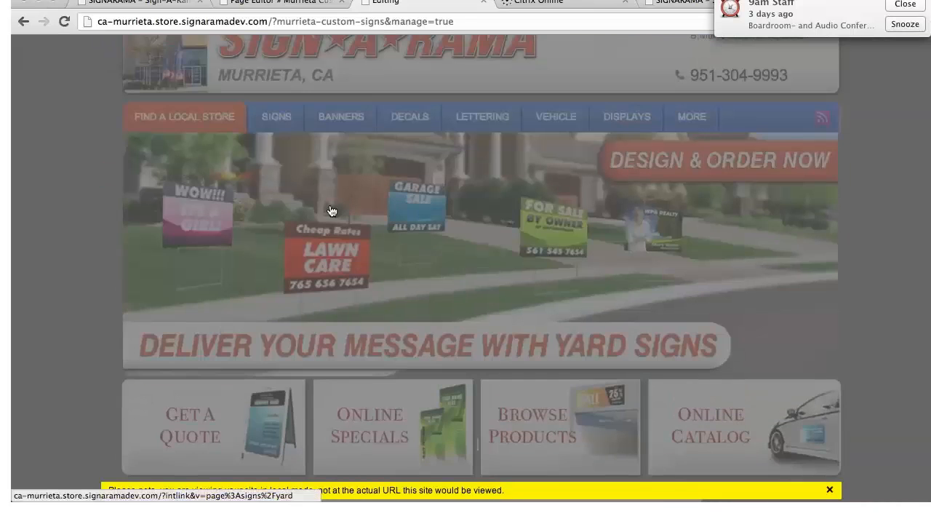
{"action": "mouse_move", "coordinate": [371, 226]}
{"action": "scroll", "coordinate": [371, 226], "scroll_direction": "up", "scroll_amount": 1}
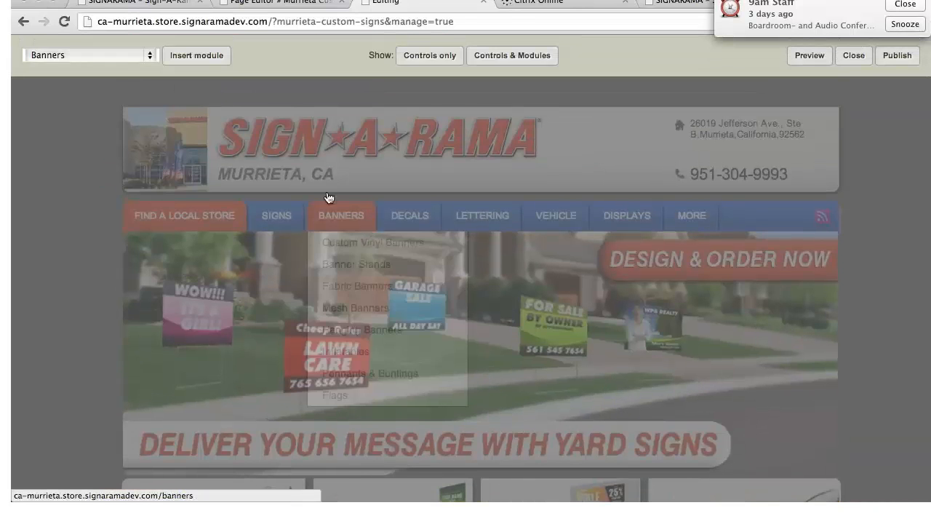
Insert a "Posts: Show posts" module with an amount of 10 on the page, save it and check its placement
{"action": "left_click", "coordinate": [150, 57]}
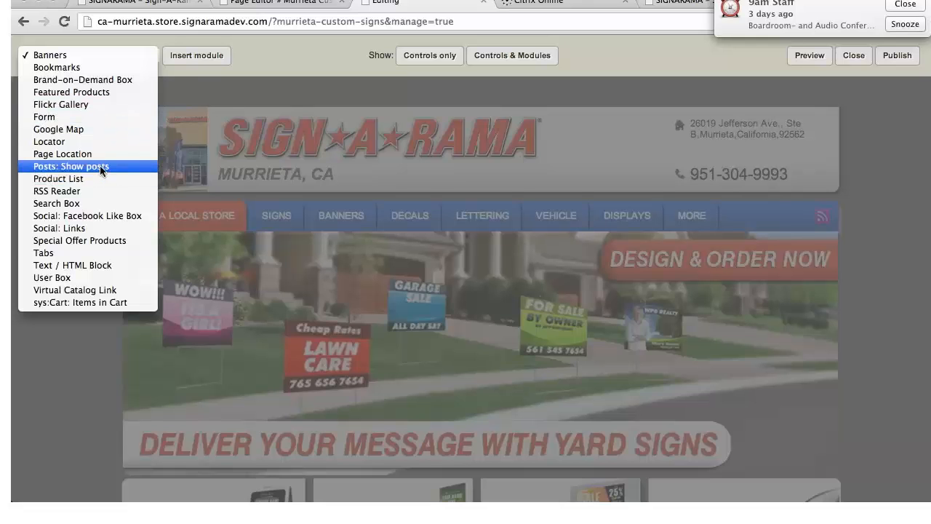
{"action": "left_click", "coordinate": [100, 166]}
{"action": "left_click", "coordinate": [183, 56]}
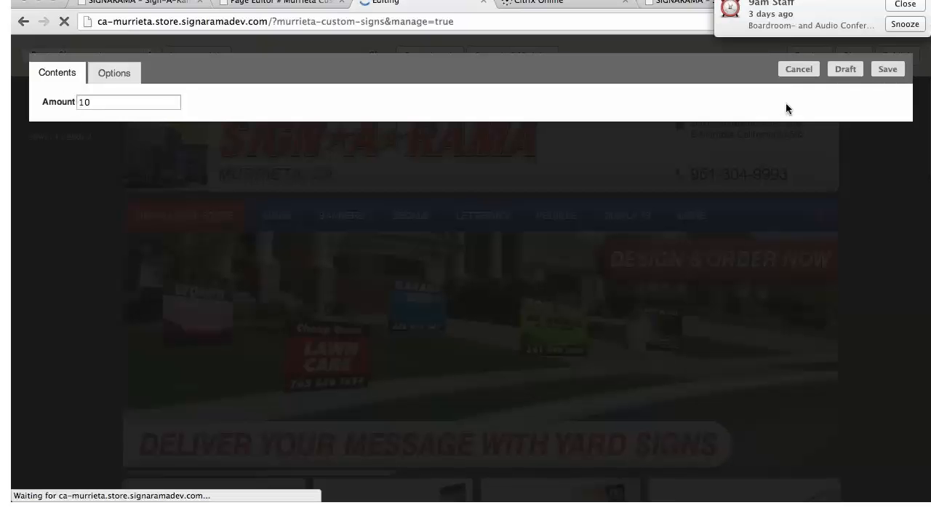
{"action": "left_click", "coordinate": [887, 70]}
{"action": "scroll", "coordinate": [671, 284], "scroll_direction": "down", "scroll_amount": 5}
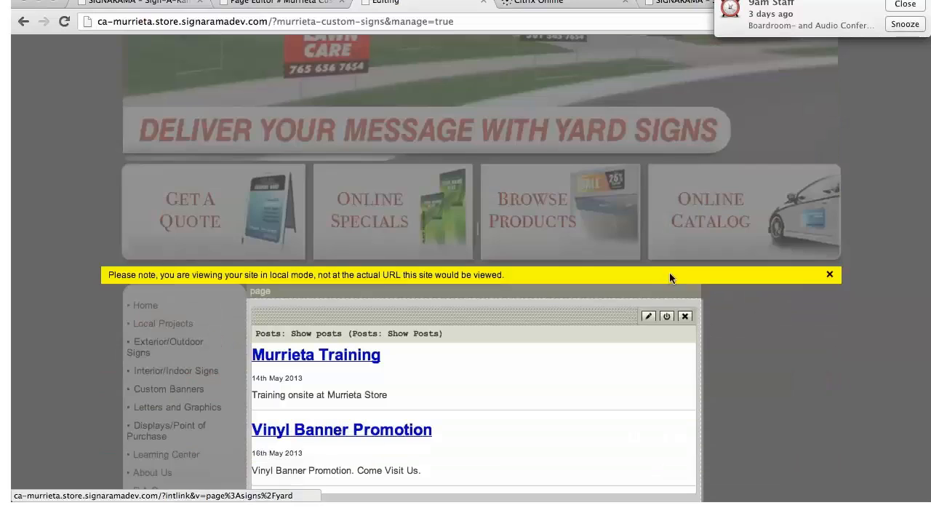
{"action": "scroll", "coordinate": [386, 371], "scroll_direction": "down", "scroll_amount": 3}
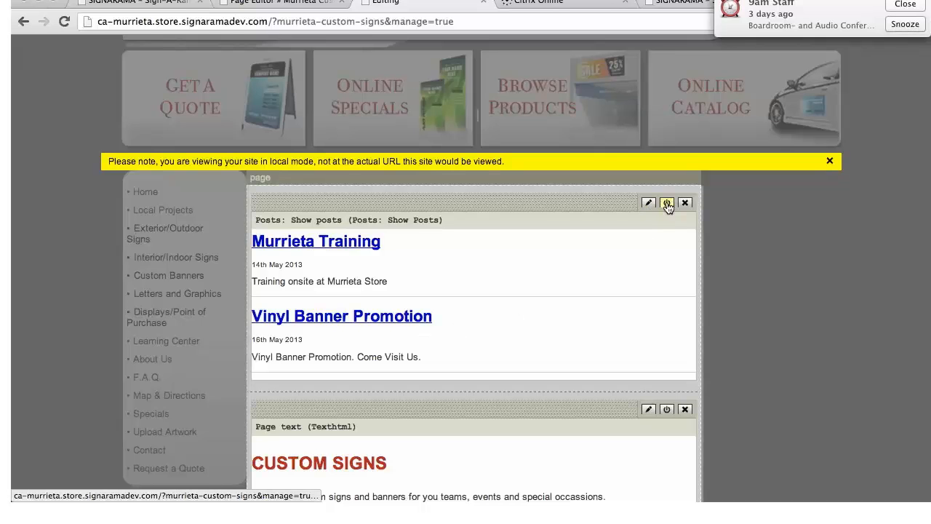
{"action": "scroll", "coordinate": [557, 255], "scroll_direction": "down", "scroll_amount": 5}
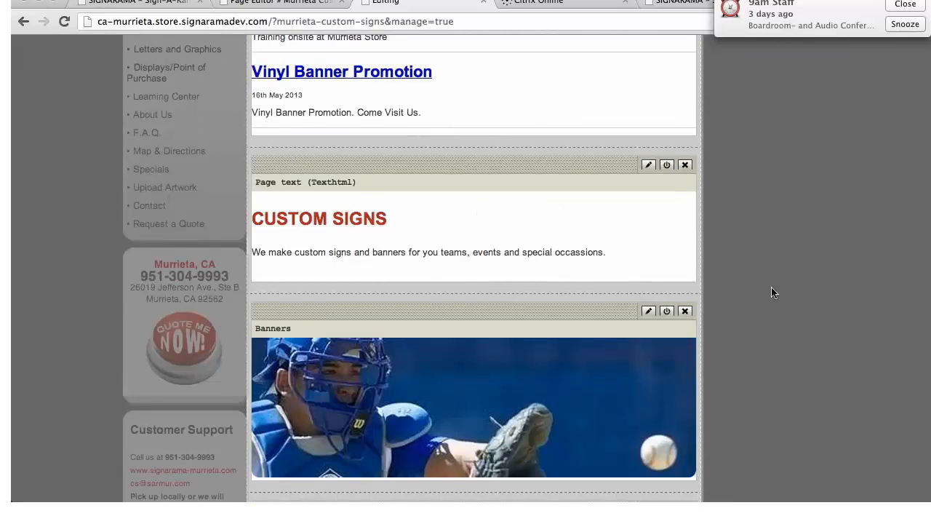
Publish the edited Murrieta Custom Signs page
{"action": "scroll", "coordinate": [823, 296], "scroll_direction": "up", "scroll_amount": 10}
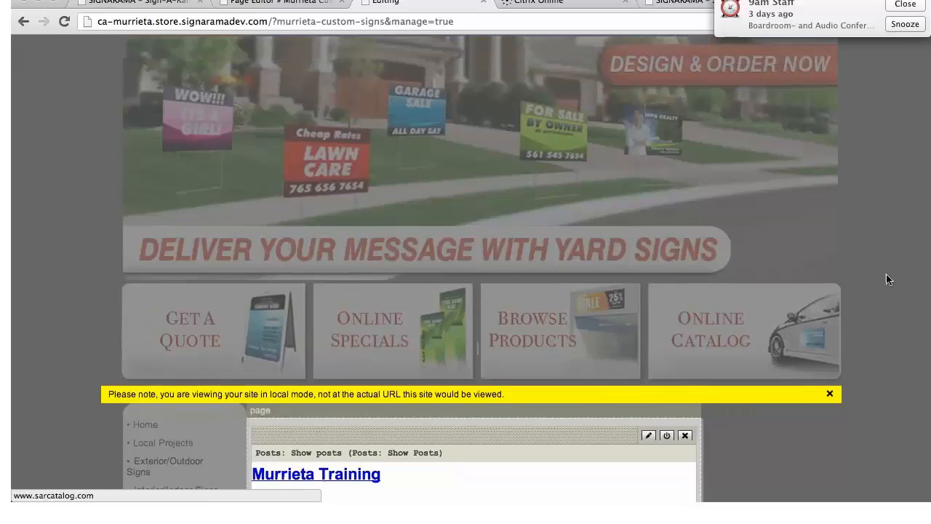
{"action": "scroll", "coordinate": [886, 280], "scroll_direction": "up", "scroll_amount": 4}
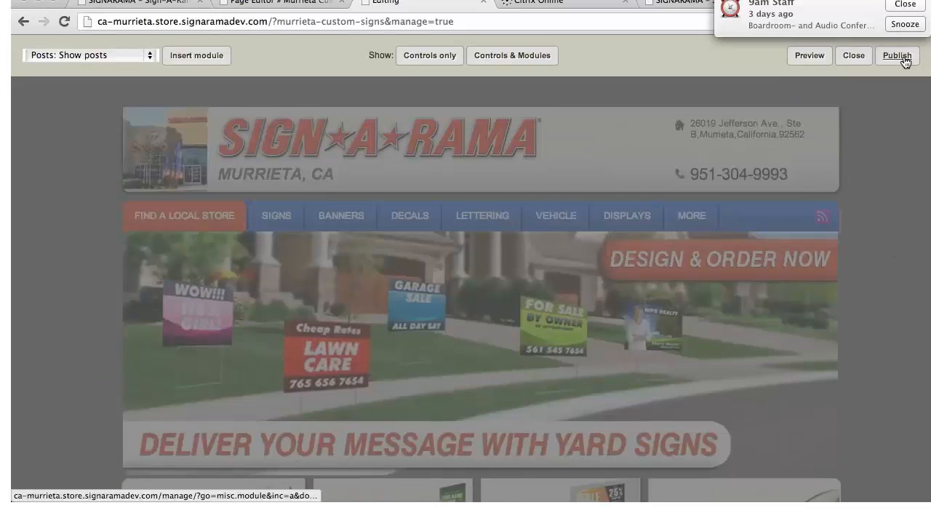
{"action": "left_click", "coordinate": [902, 58]}
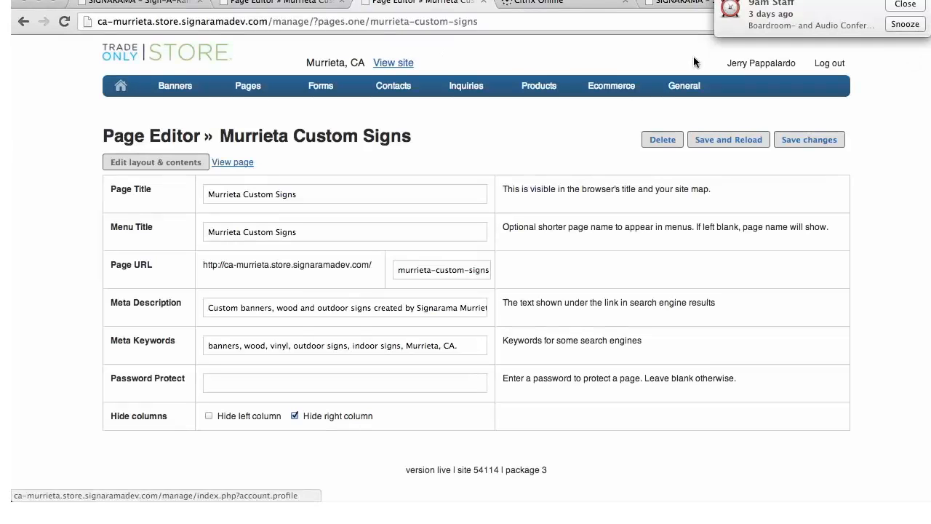
View the published Murrieta Custom Signs page and open the Vinyl Banner Promotion post to check its full text
{"action": "left_click", "coordinate": [232, 163]}
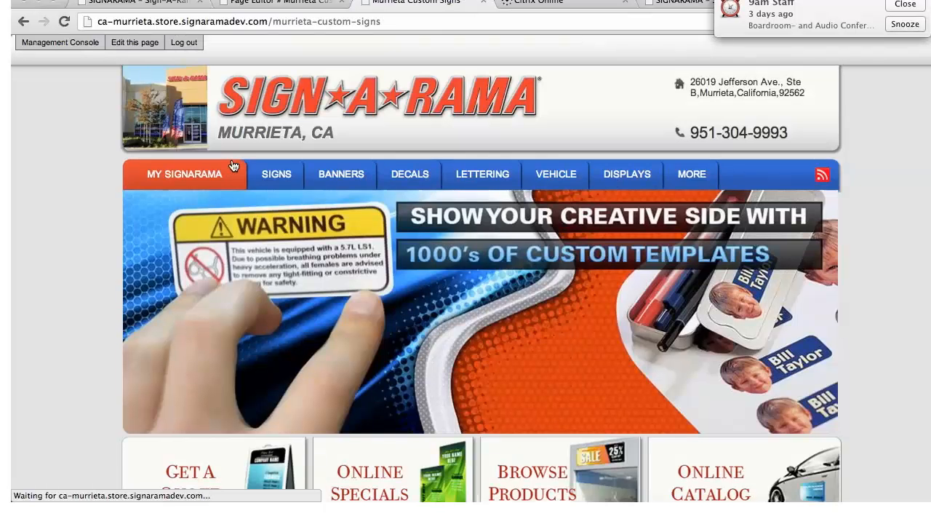
{"action": "scroll", "coordinate": [627, 153], "scroll_direction": "down", "scroll_amount": 6}
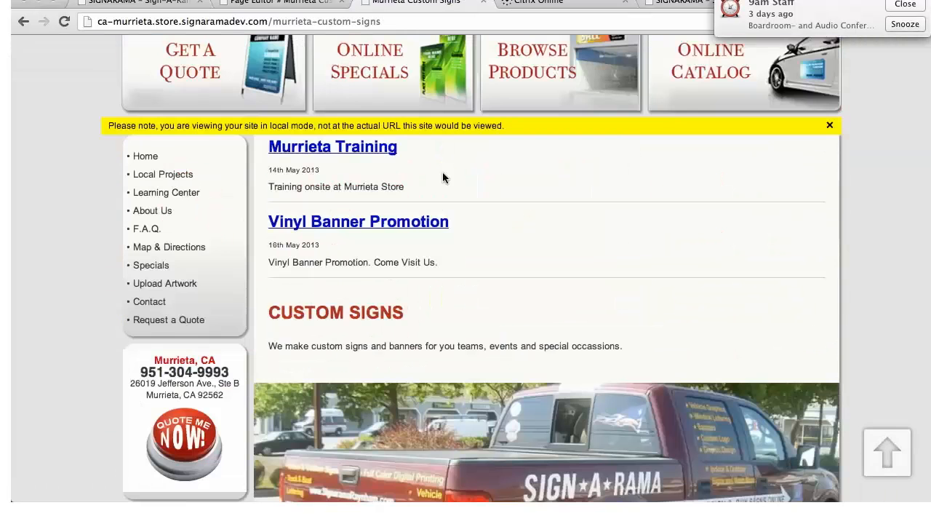
{"action": "left_click", "coordinate": [353, 228]}
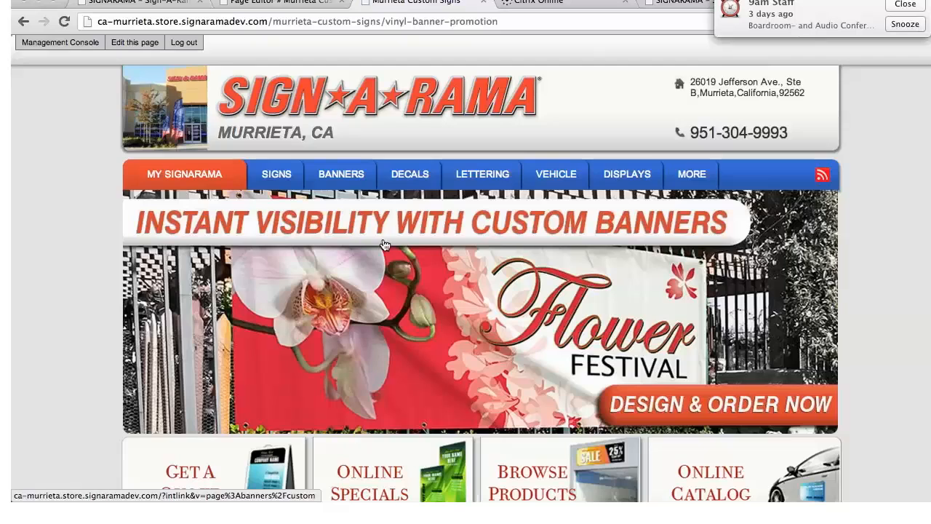
{"action": "scroll", "coordinate": [410, 249], "scroll_direction": "down", "scroll_amount": 6}
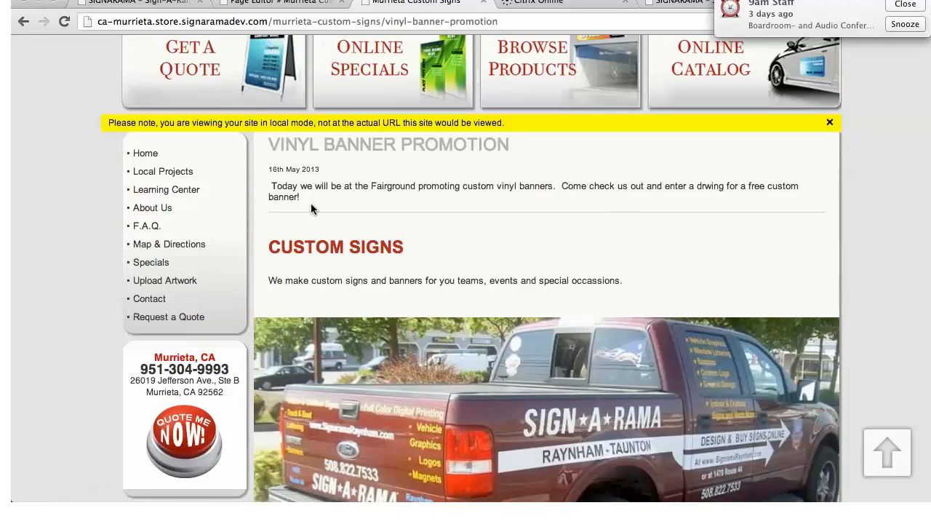
{"action": "scroll", "coordinate": [538, 230], "scroll_direction": "up", "scroll_amount": 4}
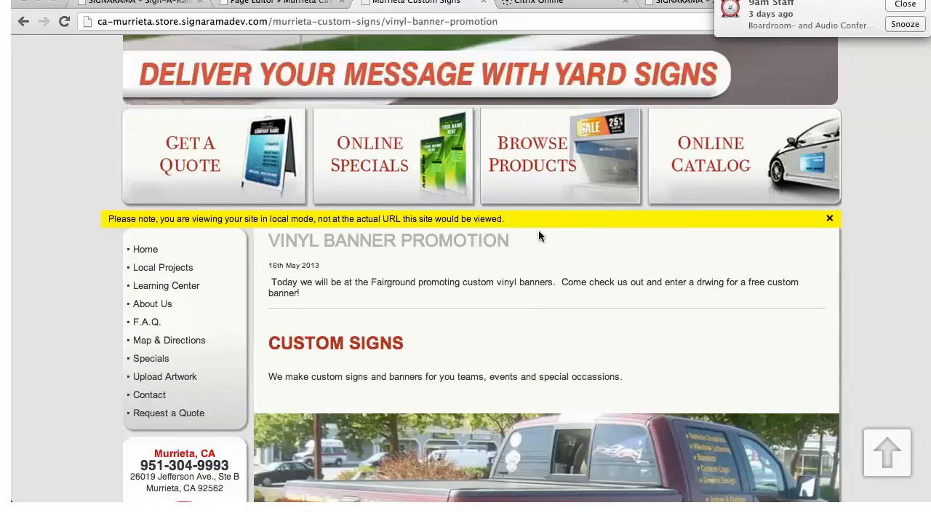
{"action": "scroll", "coordinate": [538, 234], "scroll_direction": "up", "scroll_amount": 2}
{"action": "scroll", "coordinate": [539, 237], "scroll_direction": "up", "scroll_amount": 2}
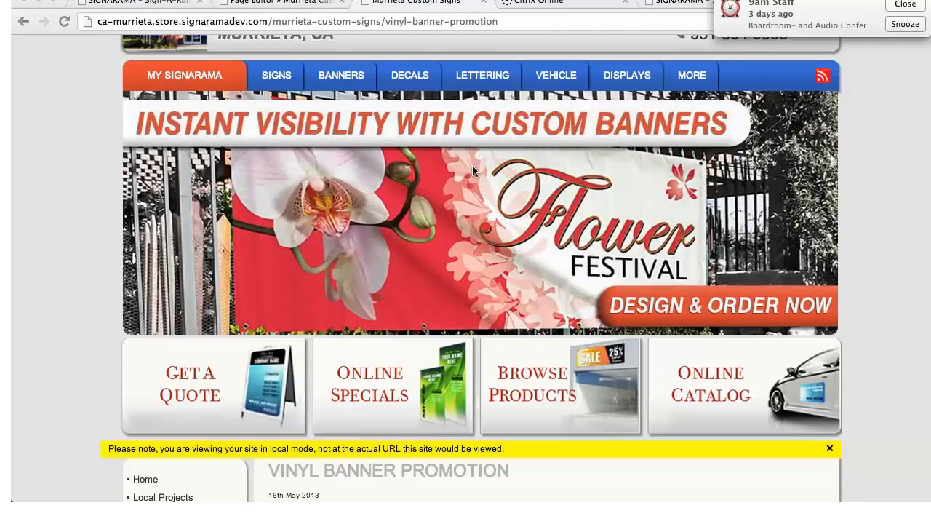
{"action": "scroll", "coordinate": [153, 128], "scroll_direction": "down", "scroll_amount": 5}
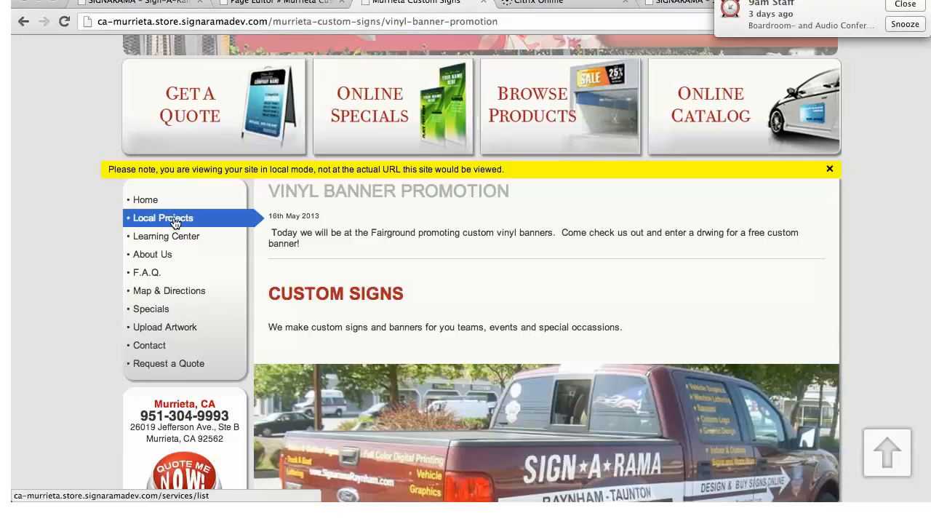
Open the site's Local Projects page and go to its Exterior/Outdoor Signs projects
{"action": "left_click", "coordinate": [174, 221]}
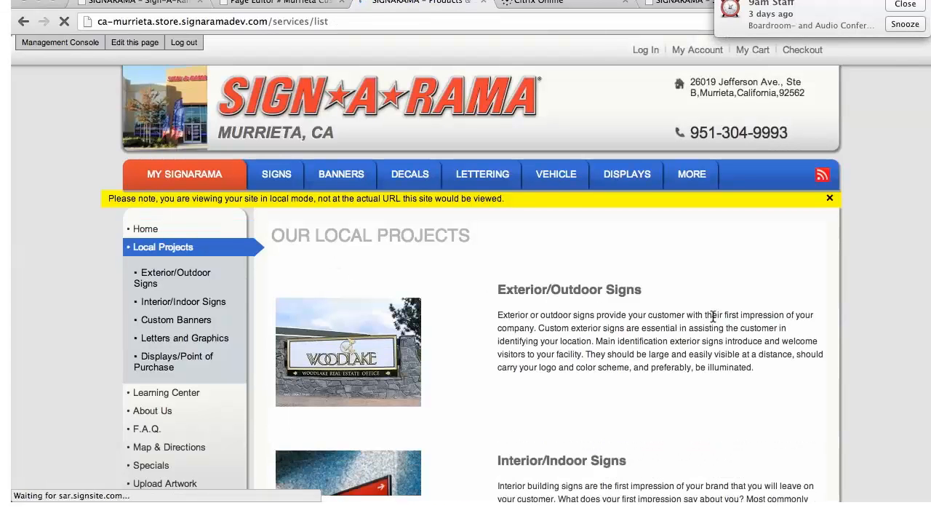
{"action": "scroll", "coordinate": [620, 317], "scroll_direction": "down", "scroll_amount": 3}
{"action": "left_click", "coordinate": [327, 259]}
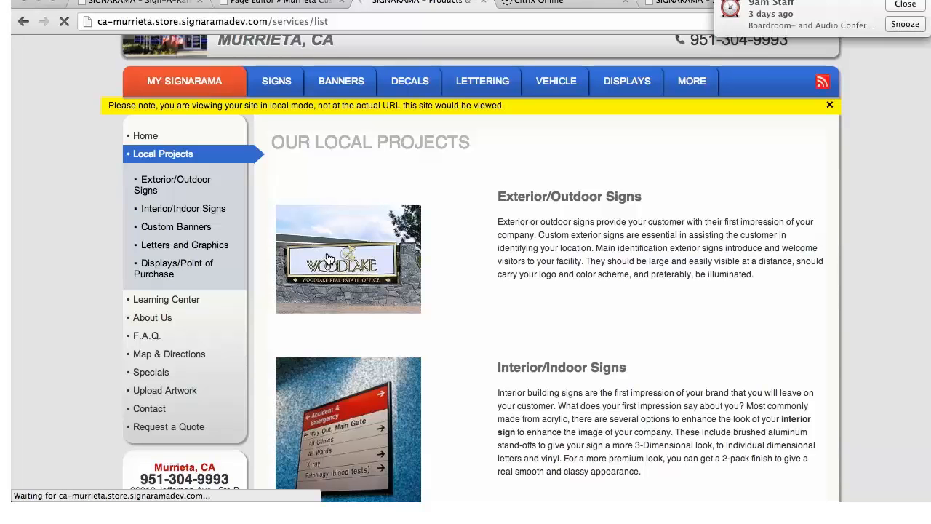
Look over the Exterior/Outdoor Signs projects page and open the site's management console
{"action": "scroll", "coordinate": [358, 282], "scroll_direction": "down", "scroll_amount": 5}
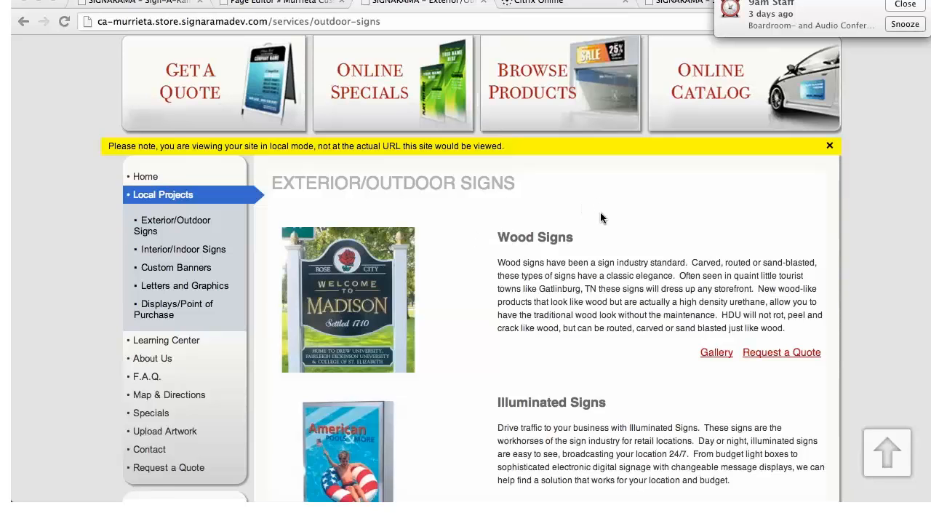
{"action": "scroll", "coordinate": [600, 212], "scroll_direction": "up", "scroll_amount": 10}
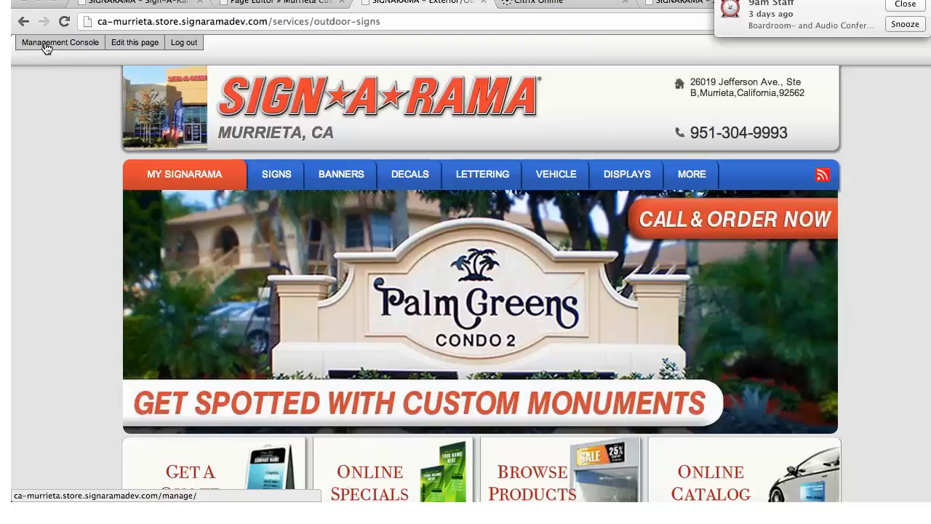
{"action": "left_click", "coordinate": [46, 45]}
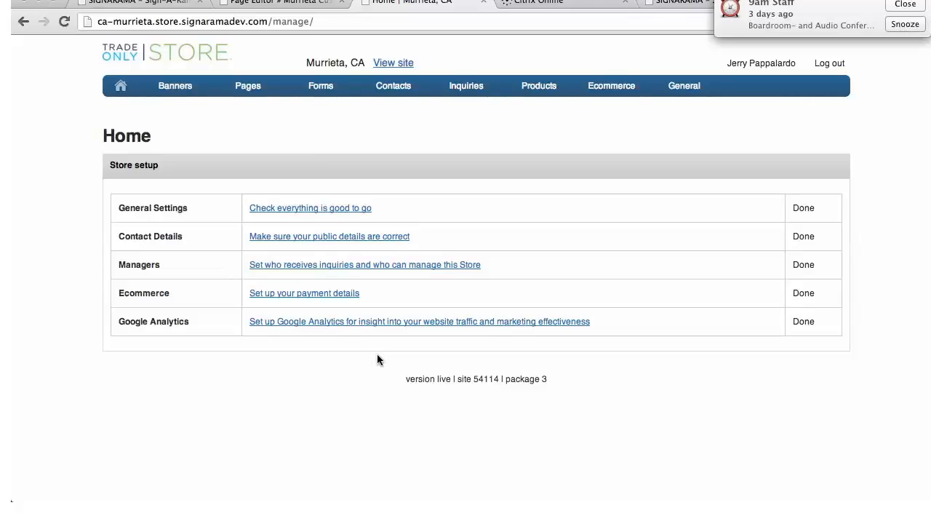
{"action": "mouse_move", "coordinate": [583, 112]}
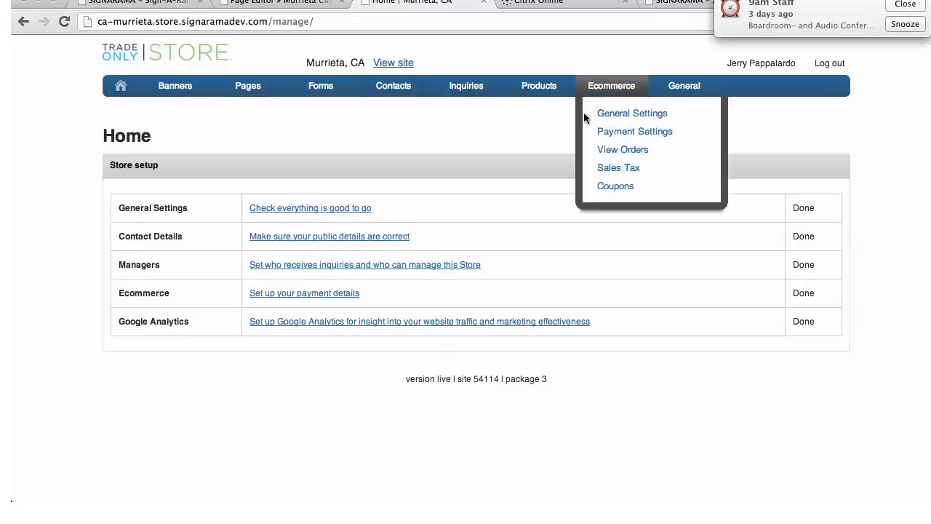
{"action": "mouse_move", "coordinate": [680, 87]}
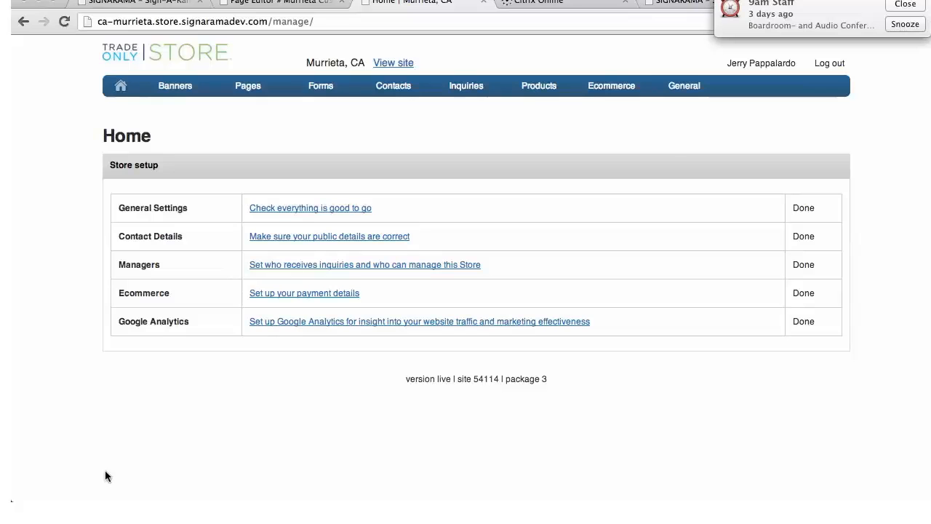
Start a new ecommerce coupon with the code VINYL12 and the name "Vinyl Banner Promotion"
{"action": "mouse_move", "coordinate": [607, 86]}
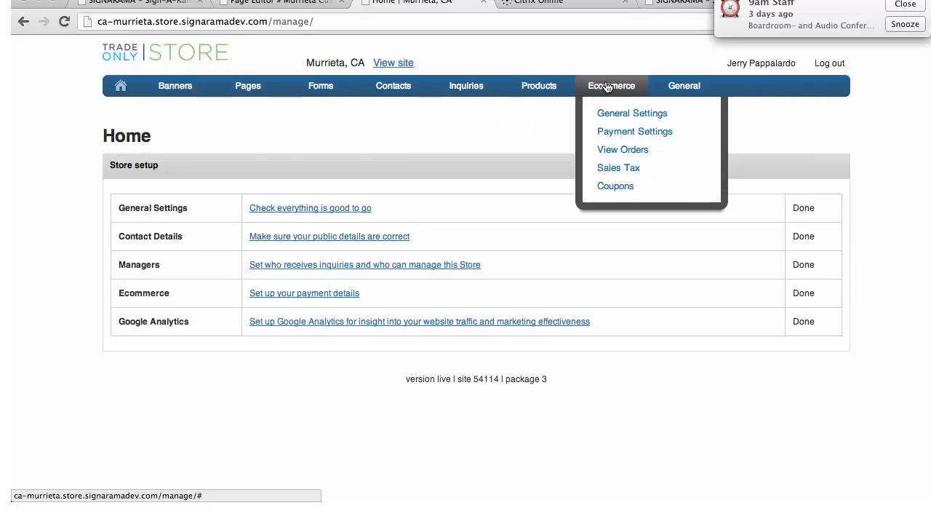
{"action": "left_click", "coordinate": [614, 193]}
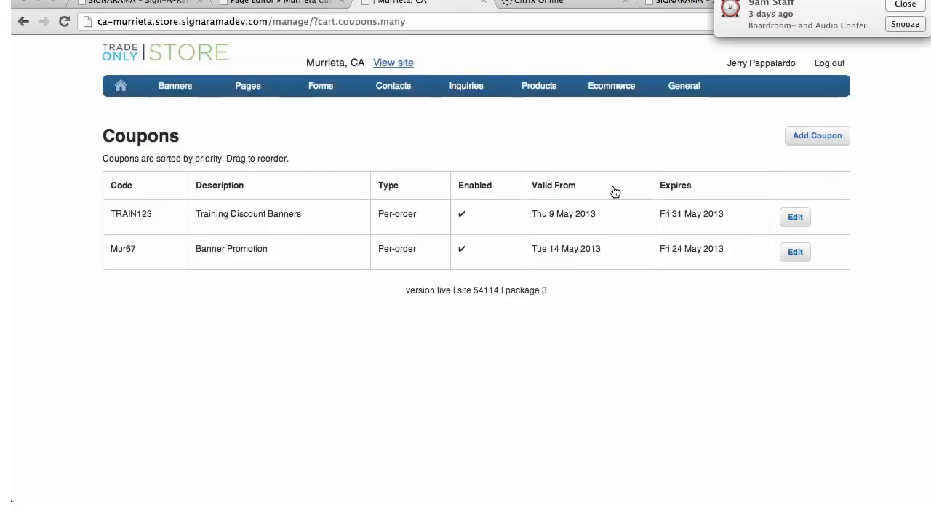
{"action": "left_click", "coordinate": [818, 136]}
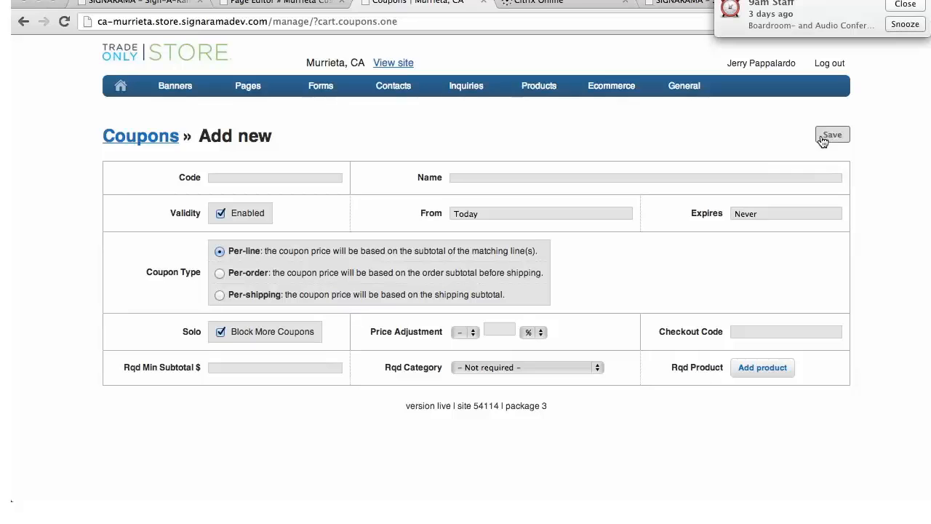
{"action": "left_click", "coordinate": [242, 178]}
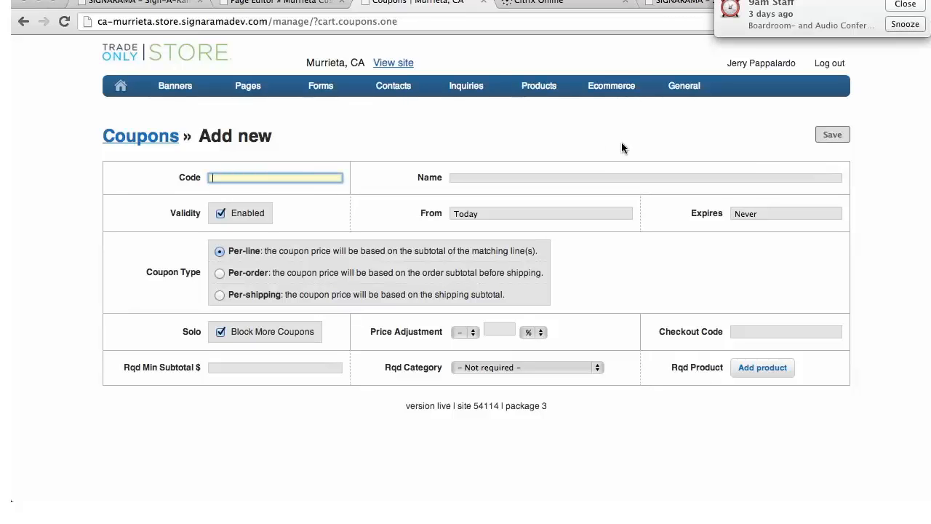
{"action": "type", "text": "Viny"}
{"action": "key", "text": "BackSpace"}
{"action": "key", "text": "BackSpace"}
{"action": "type", "text": "NY"}
{"action": "left_click", "coordinate": [512, 177]}
{"action": "type", "text": "Vinyl Banner Promotion"}
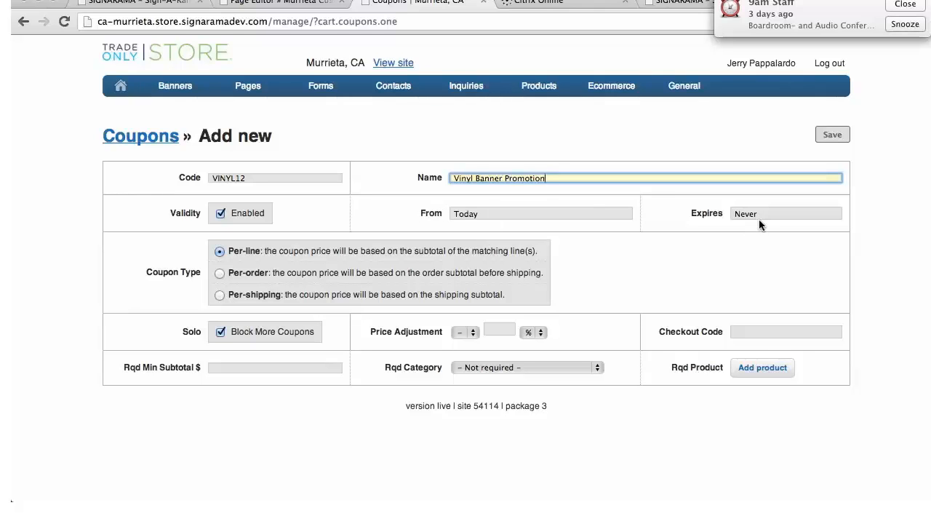
Make the coupon valid from 16 May 2013 and let it expire on 31 May 2013
{"action": "left_click", "coordinate": [516, 214]}
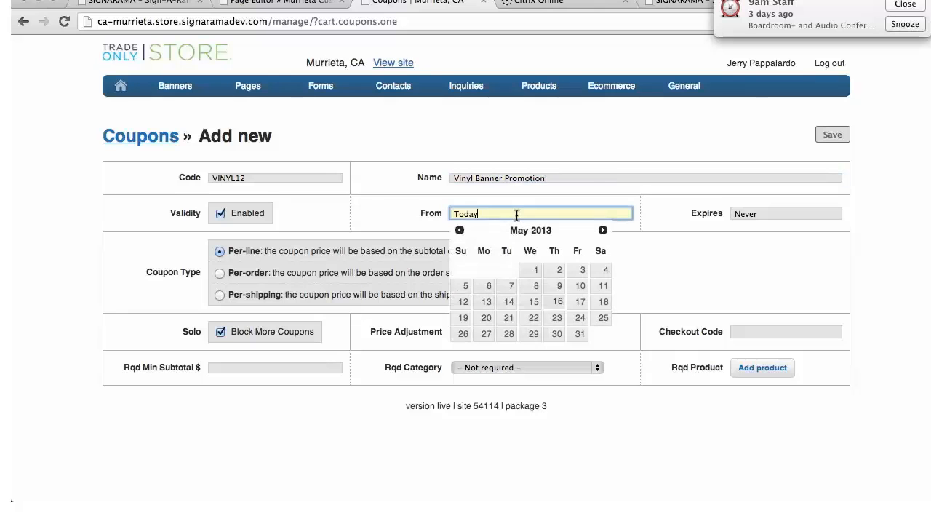
{"action": "left_click", "coordinate": [556, 302]}
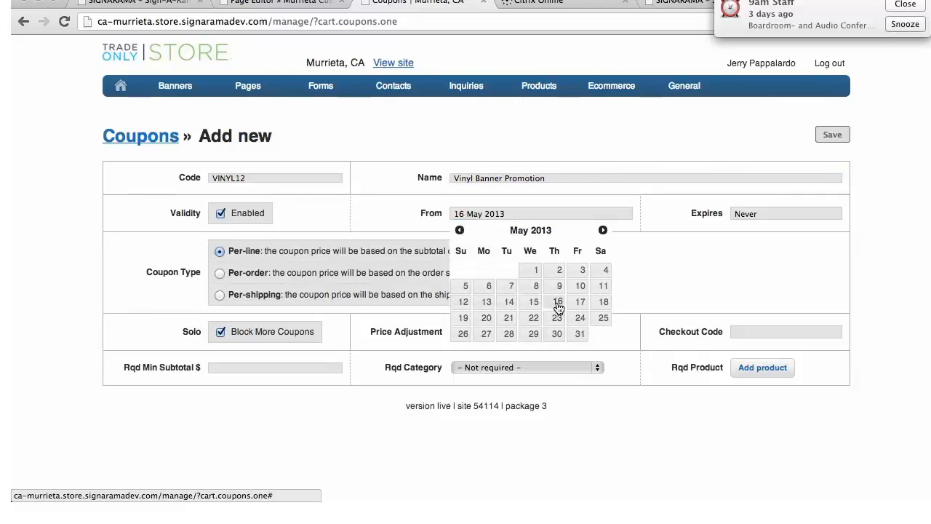
{"action": "left_click", "coordinate": [772, 213]}
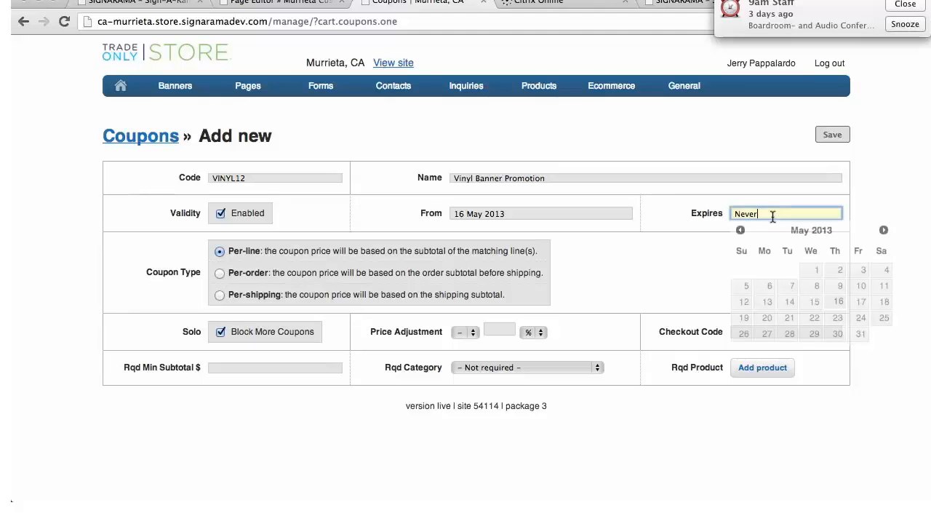
{"action": "left_click", "coordinate": [859, 336]}
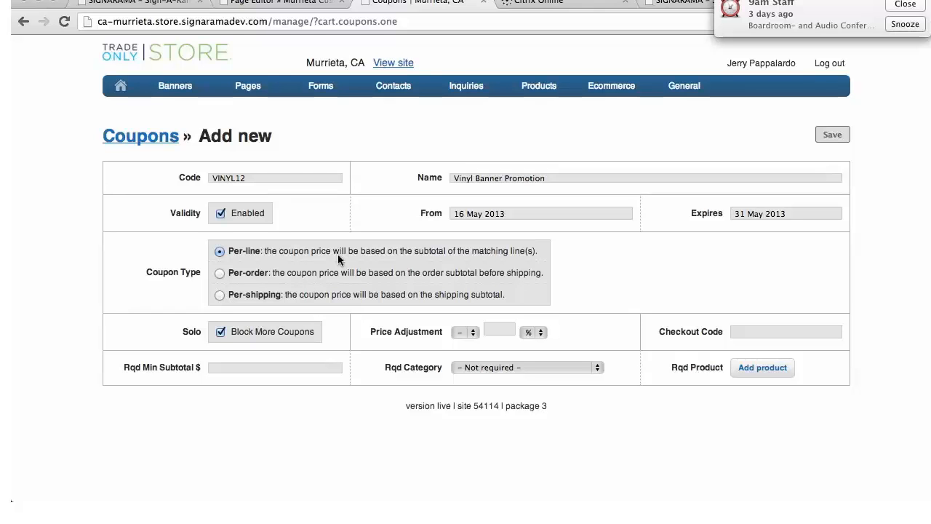
Make the coupon per-order with a price adjustment of minus 20% and the checkout code VINYL12
{"action": "left_click", "coordinate": [220, 273]}
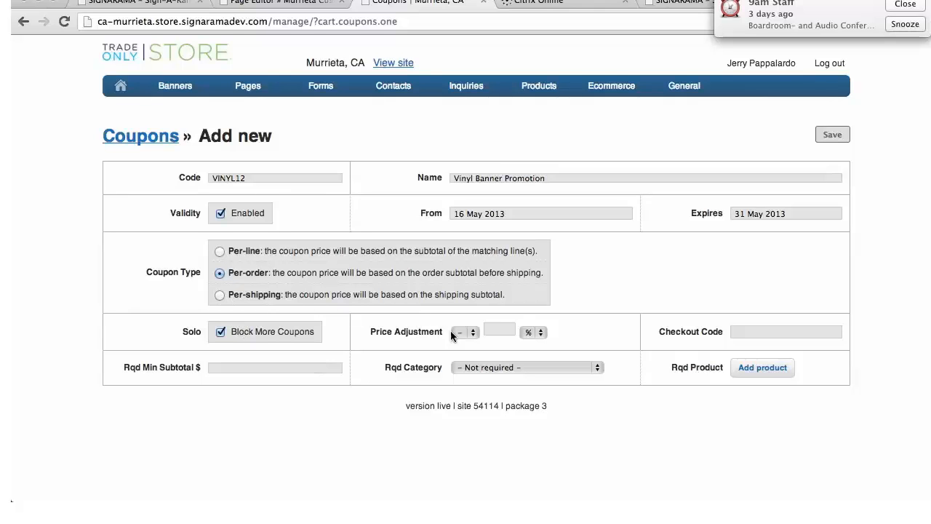
{"action": "left_click", "coordinate": [499, 330]}
{"action": "type", "text": "20"}
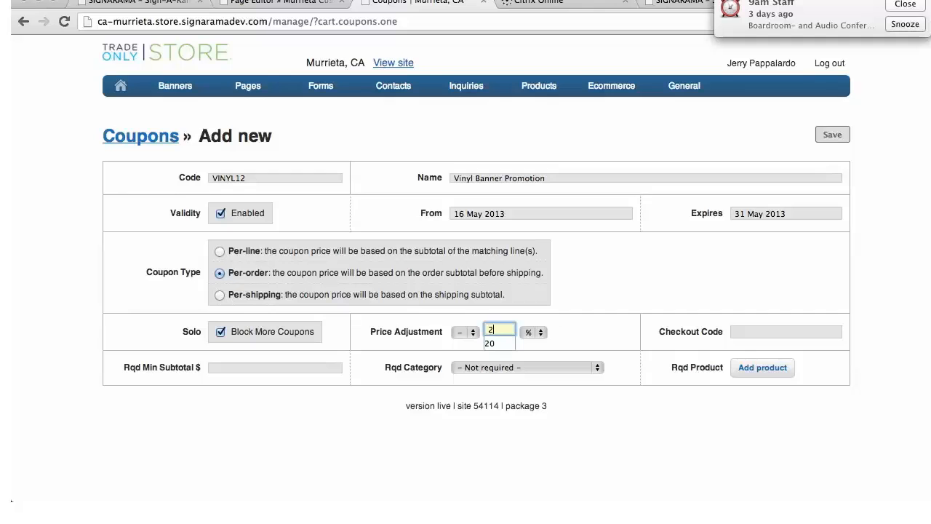
{"action": "left_click", "coordinate": [604, 326]}
{"action": "left_click", "coordinate": [786, 330]}
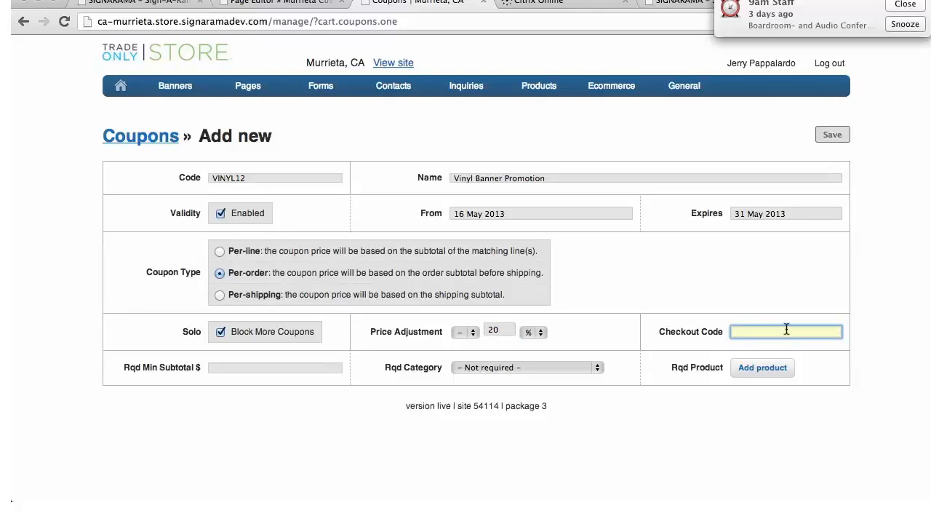
{"action": "type", "text": "VINYL12"}
Require a minimum subtotal of $300.00 and the Vinyl Banners category for the coupon
{"action": "left_click", "coordinate": [217, 367]}
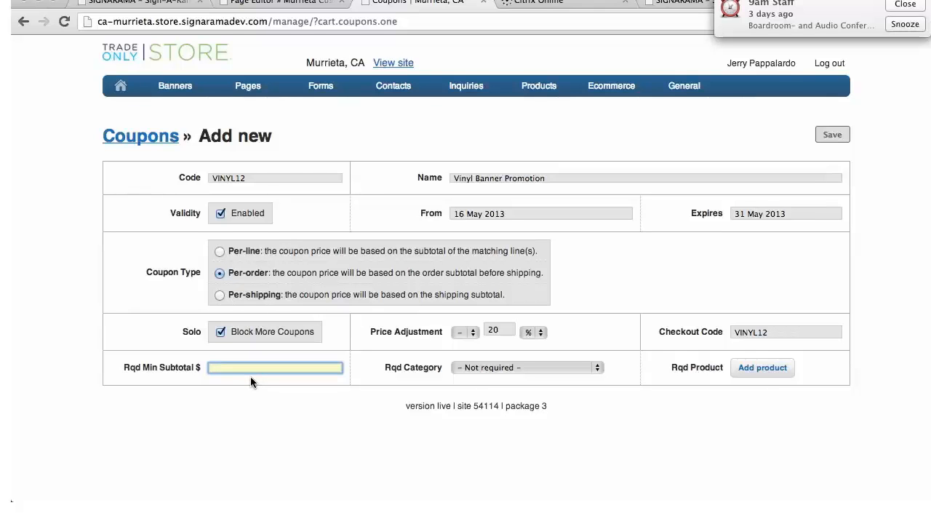
{"action": "type", "text": "300"}
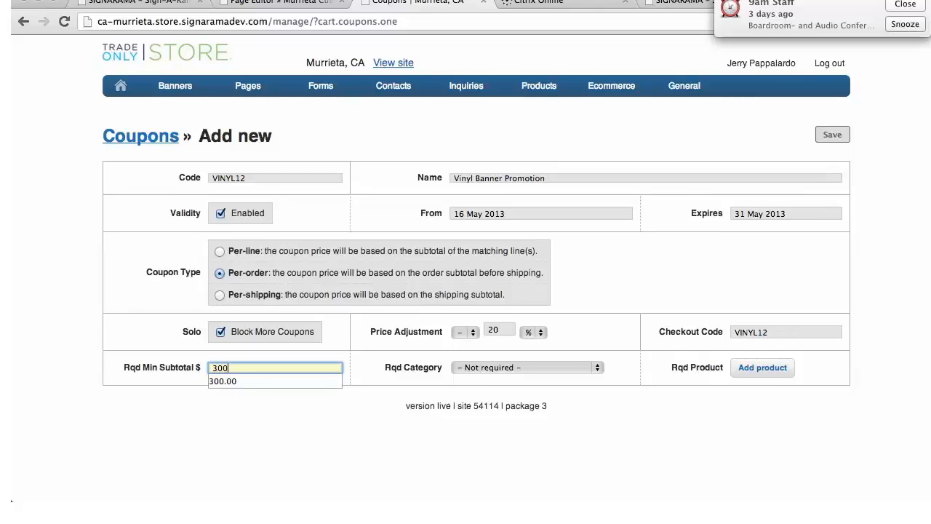
{"action": "type", "text": ".00"}
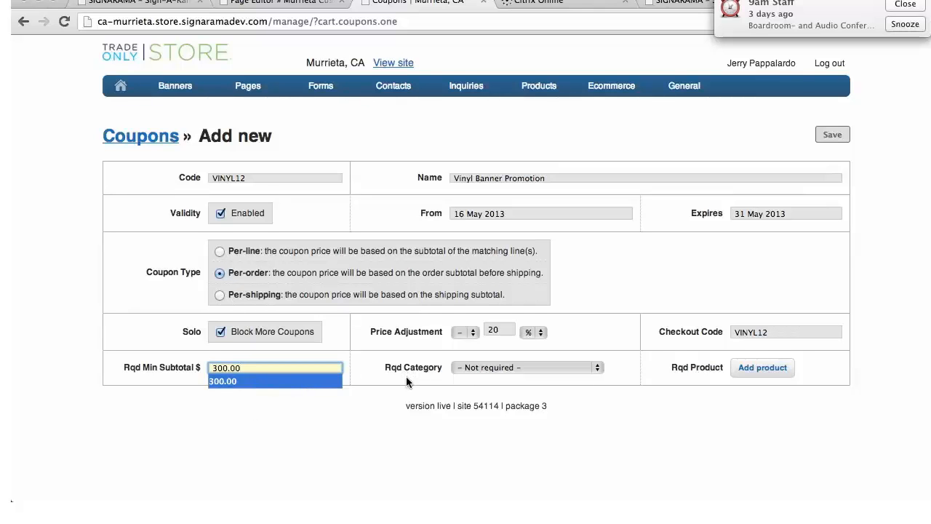
{"action": "left_click", "coordinate": [598, 371]}
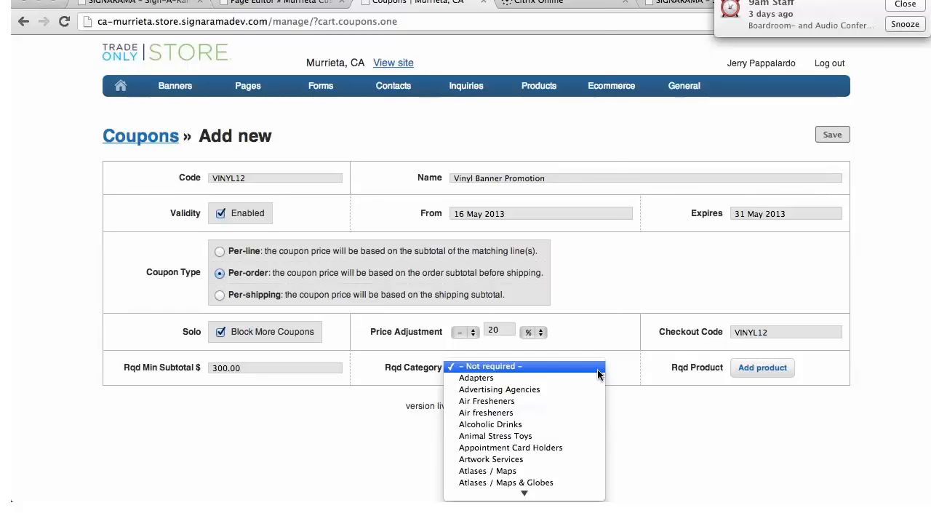
{"action": "key", "text": "v"}
{"action": "key", "text": "i"}
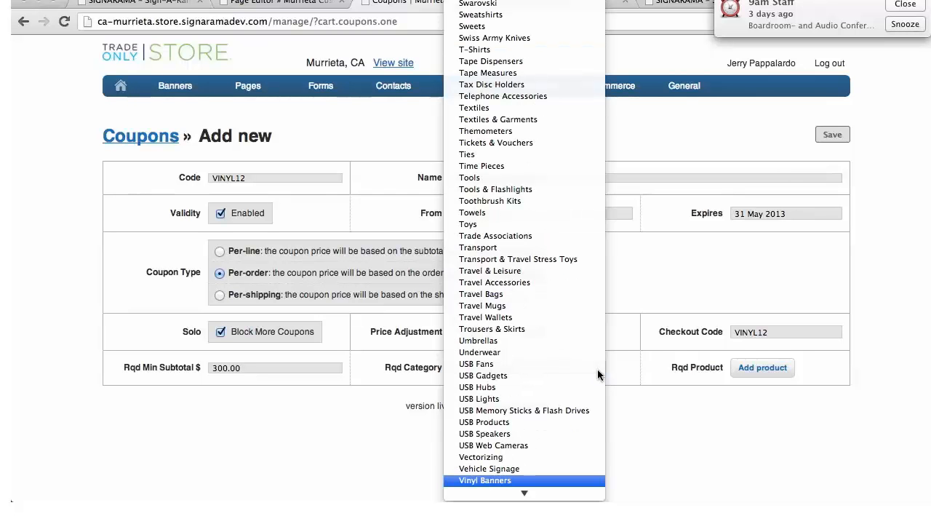
{"action": "left_click", "coordinate": [552, 480]}
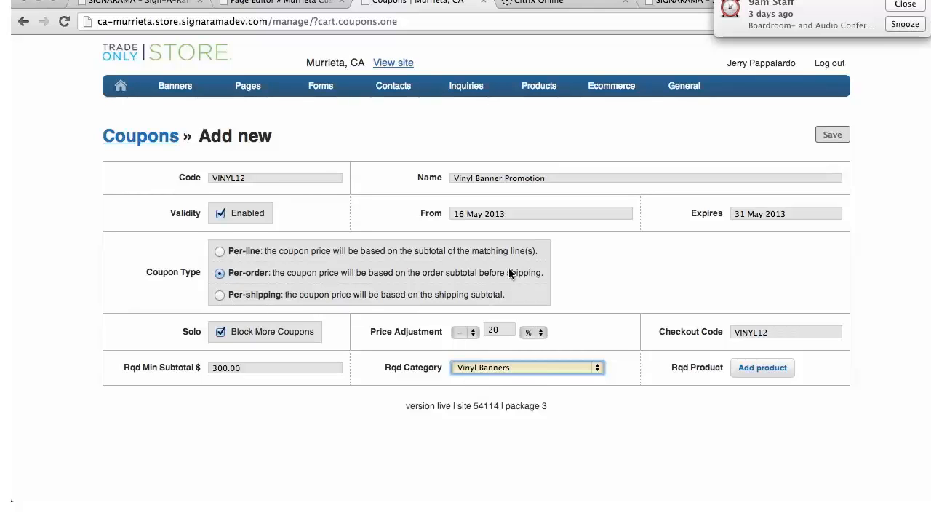
Check the required-product search without choosing a product, and save the coupon
{"action": "left_click", "coordinate": [762, 367]}
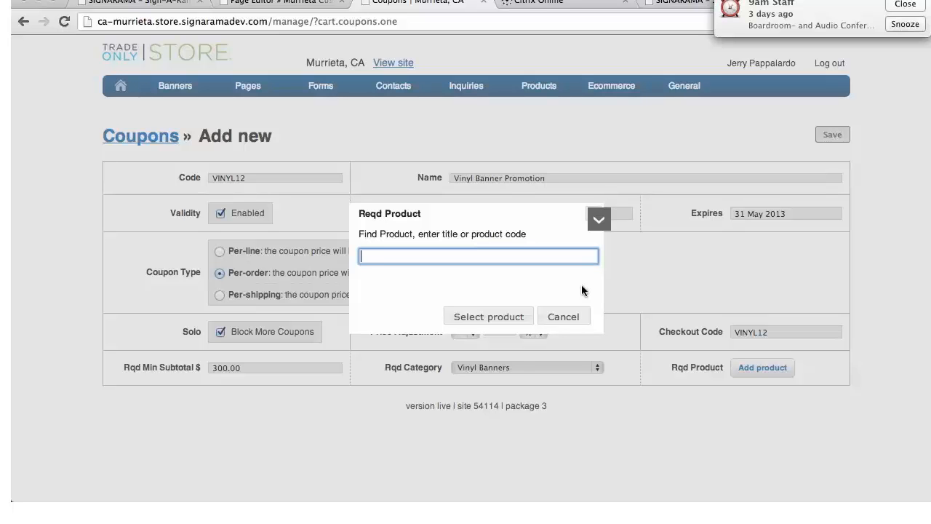
{"action": "left_click", "coordinate": [565, 317]}
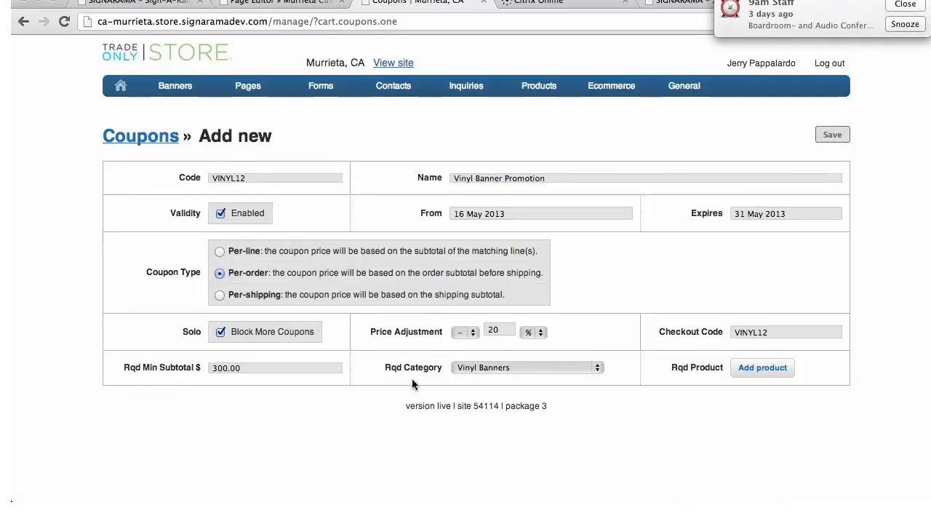
{"action": "left_click", "coordinate": [835, 134]}
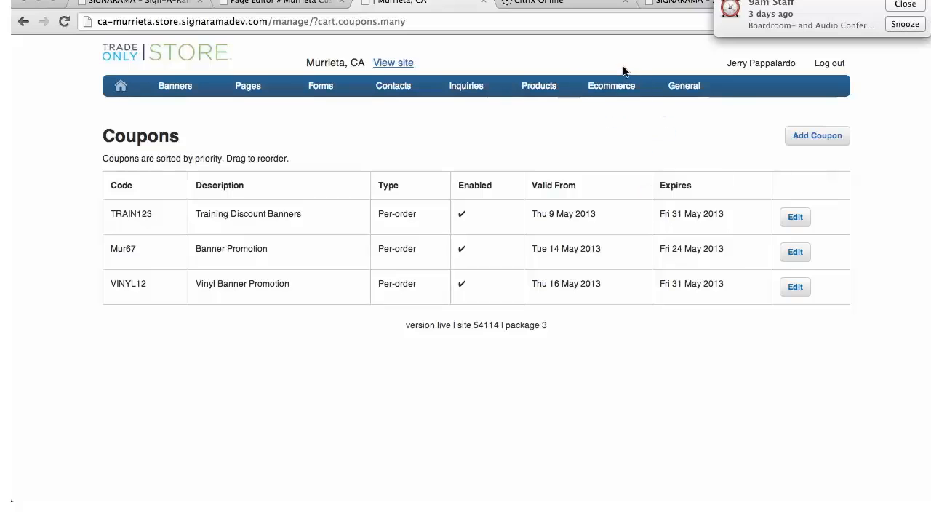
Open the product categories and view the ecommerce list of categories set to allow ordering
{"action": "mouse_move", "coordinate": [621, 86]}
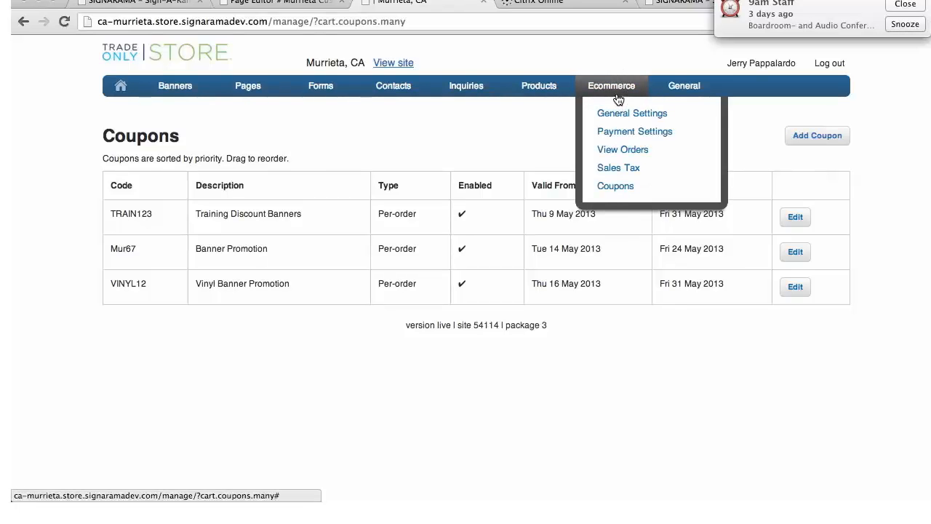
{"action": "mouse_move", "coordinate": [550, 91]}
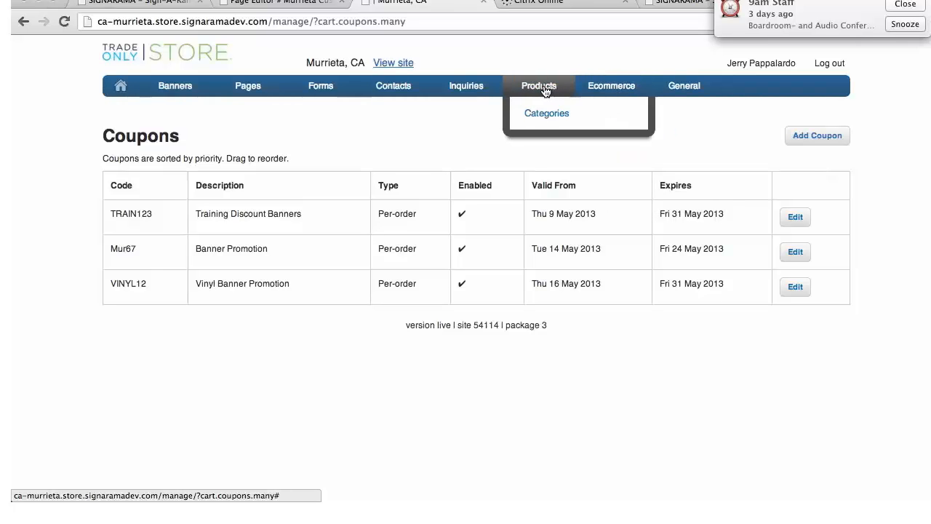
{"action": "left_click", "coordinate": [546, 114]}
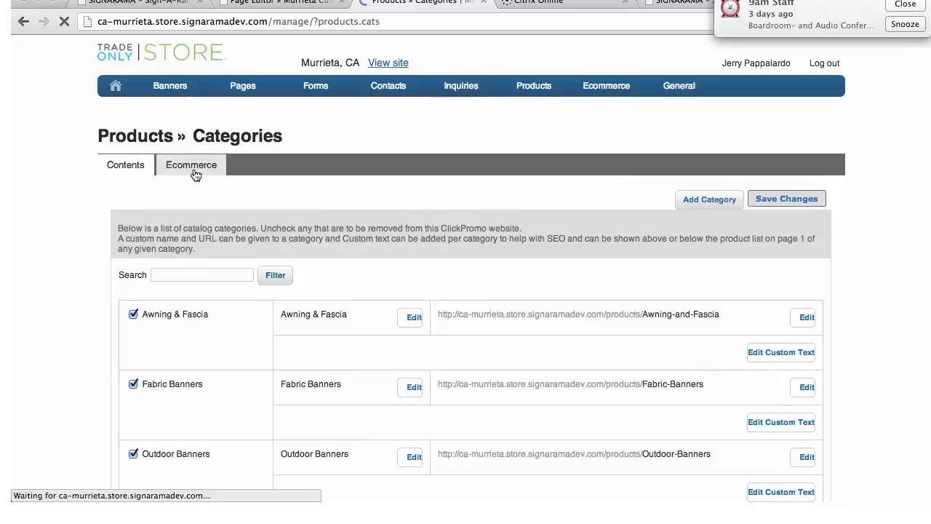
{"action": "left_click", "coordinate": [189, 166]}
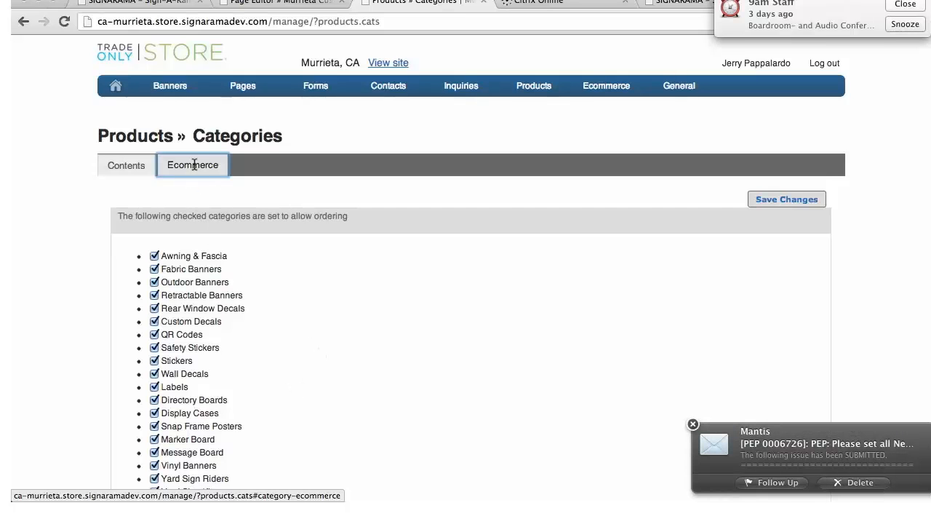
Open the site's General Settings and review the website attributes and the products and pricing options
{"action": "mouse_move", "coordinate": [534, 87]}
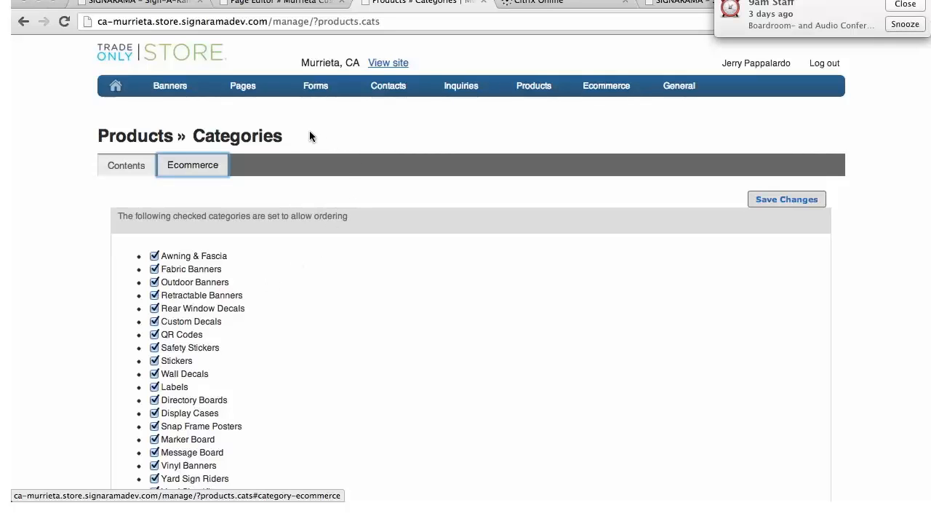
{"action": "mouse_move", "coordinate": [195, 89]}
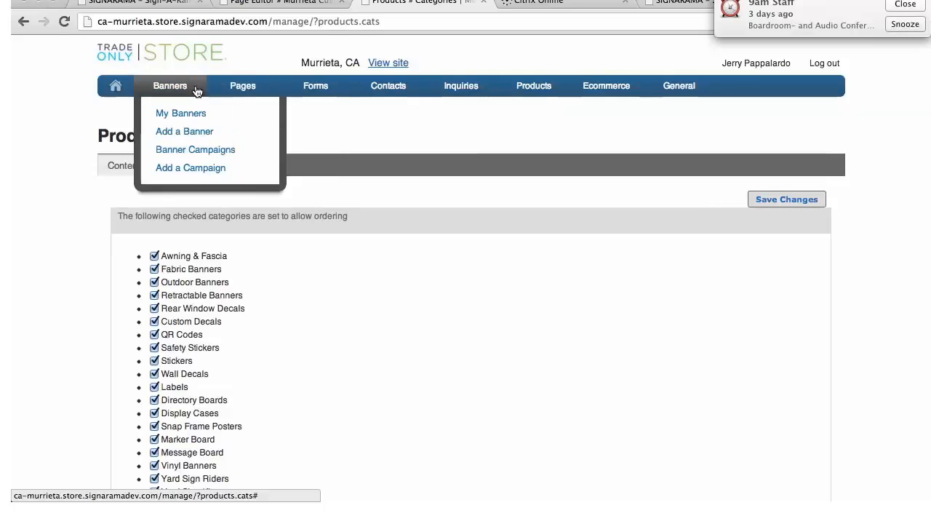
{"action": "left_click", "coordinate": [118, 88]}
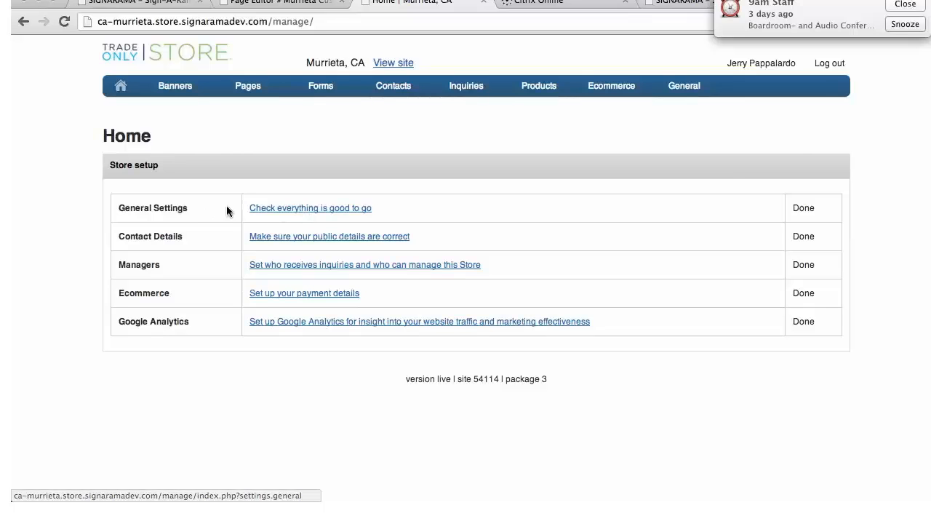
{"action": "mouse_move", "coordinate": [686, 88]}
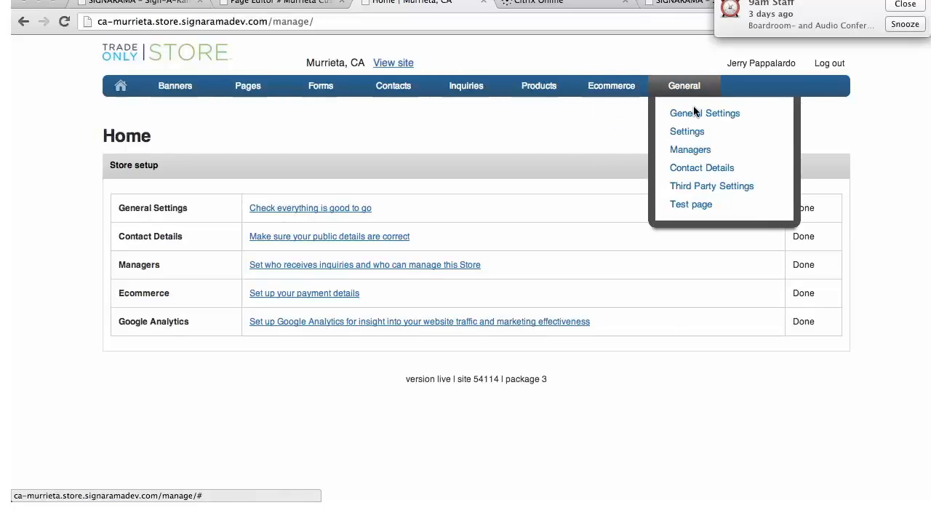
{"action": "left_click", "coordinate": [696, 115]}
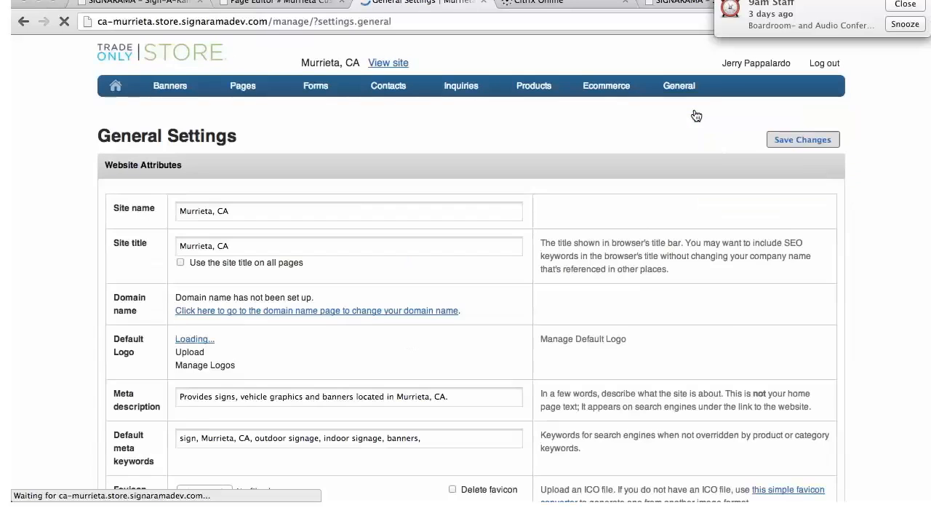
{"action": "scroll", "coordinate": [363, 316], "scroll_direction": "down", "scroll_amount": 10}
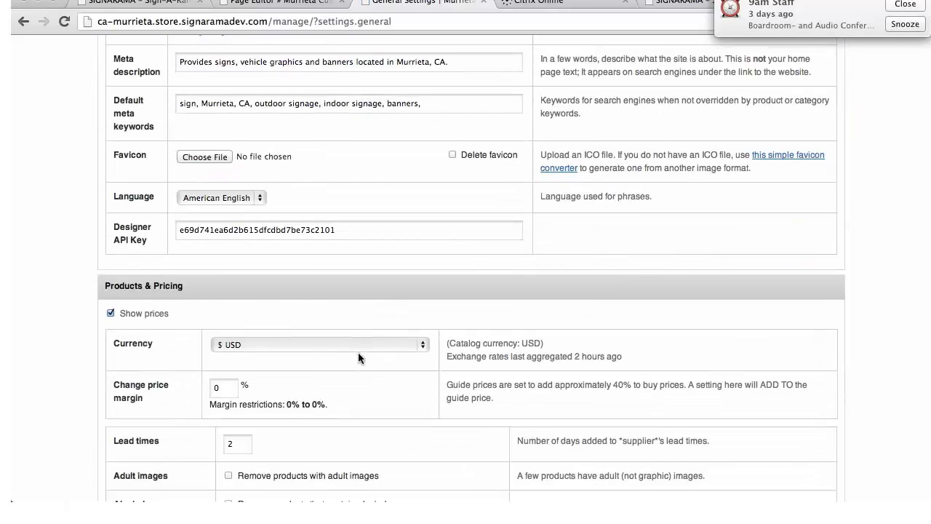
{"action": "scroll", "coordinate": [358, 352], "scroll_direction": "down", "scroll_amount": 2}
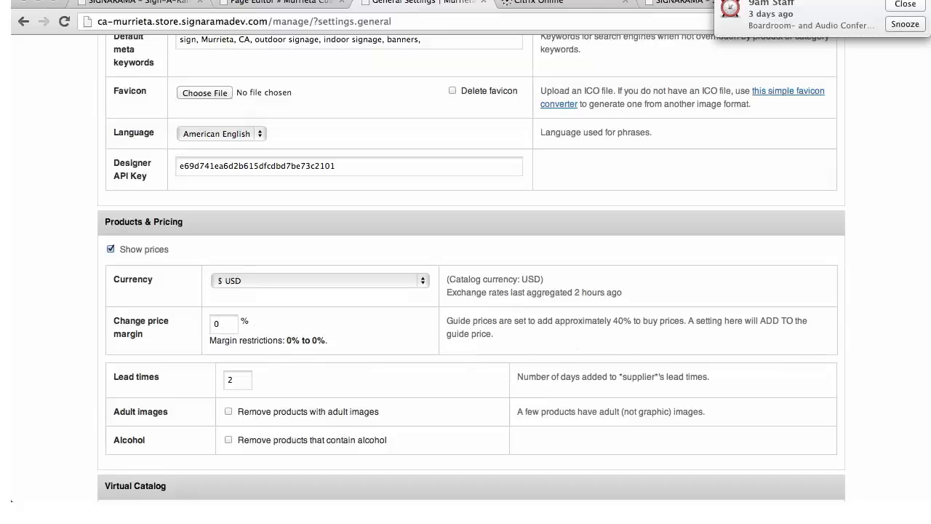
{"action": "scroll", "coordinate": [845, 170], "scroll_direction": "up", "scroll_amount": 6}
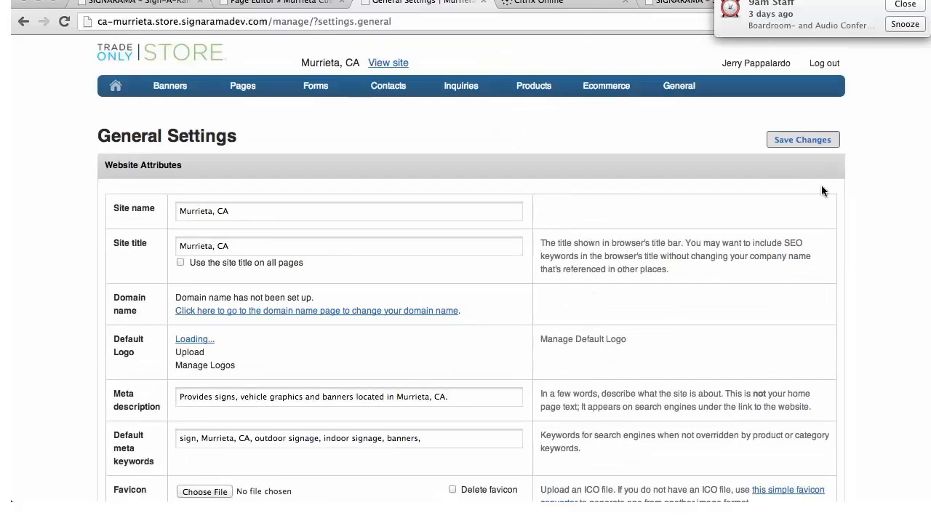
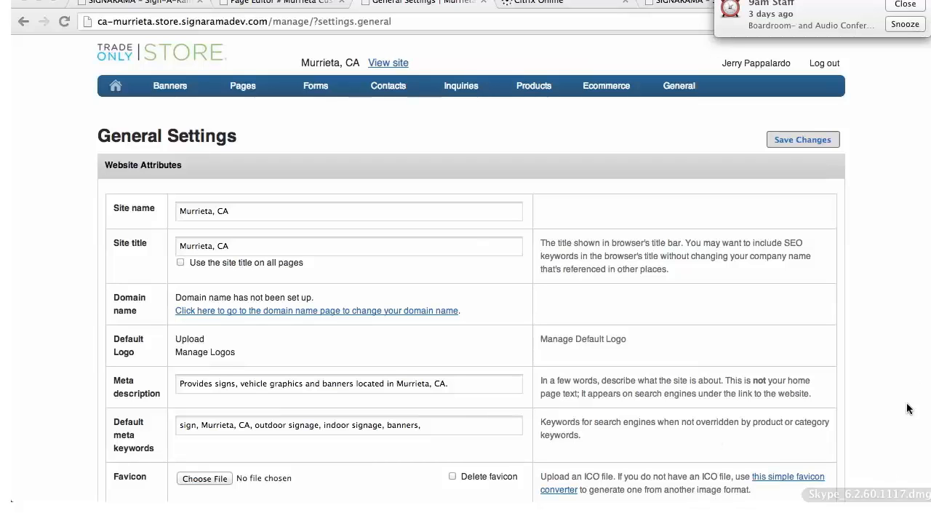
Snooze the 9am Staff calendar reminder that overlaps the browser window
{"action": "left_click", "coordinate": [902, 26]}
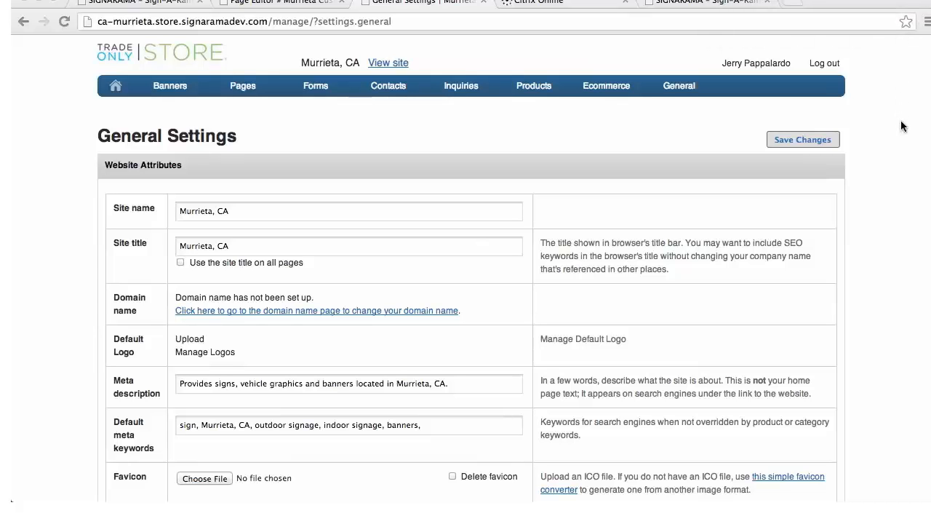